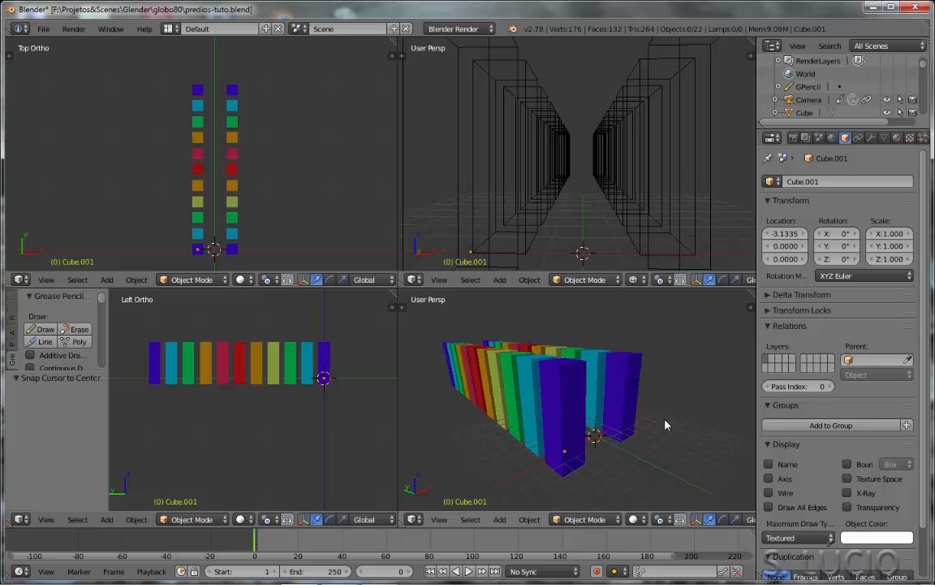
# Sketch the intended flight path over the building row in the left view with a freehand grease pencil stroke.
pyautogui.click(43, 330)
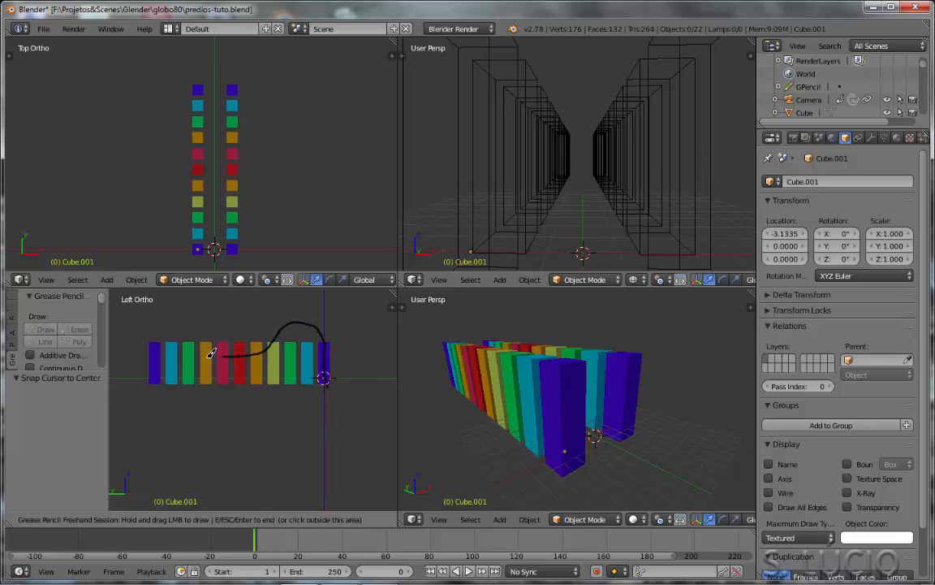
pyautogui.moveTo(127, 356); pyautogui.dragTo(123, 362)
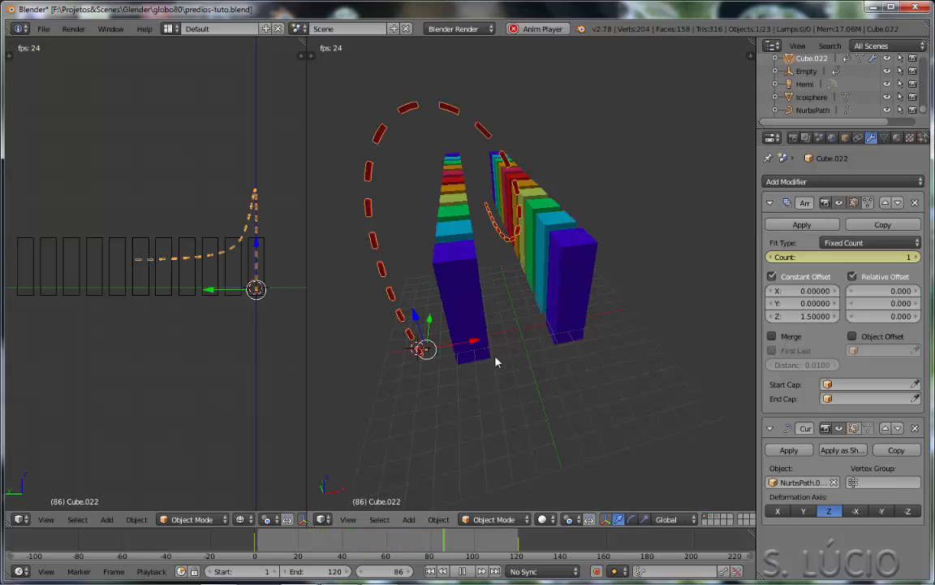
# Examine the curved flight path from several angles and scrub the timeline to see the animated objects on it.
pyautogui.moveTo(522, 359)
pyautogui.mouseDown(button='middle')
pyautogui.moveTo(420, 366)
pyautogui.moveTo(431, 375)
pyautogui.moveTo(431, 352)
pyautogui.moveTo(354, 380)
pyautogui.moveTo(328, 325)
pyautogui.moveTo(485, 288)
pyautogui.moveTo(524, 376)
pyautogui.moveTo(566, 357)
pyautogui.moveTo(557, 397)
pyautogui.moveTo(503, 399)
pyautogui.mouseUp(button='middle')
pyautogui.press('z')
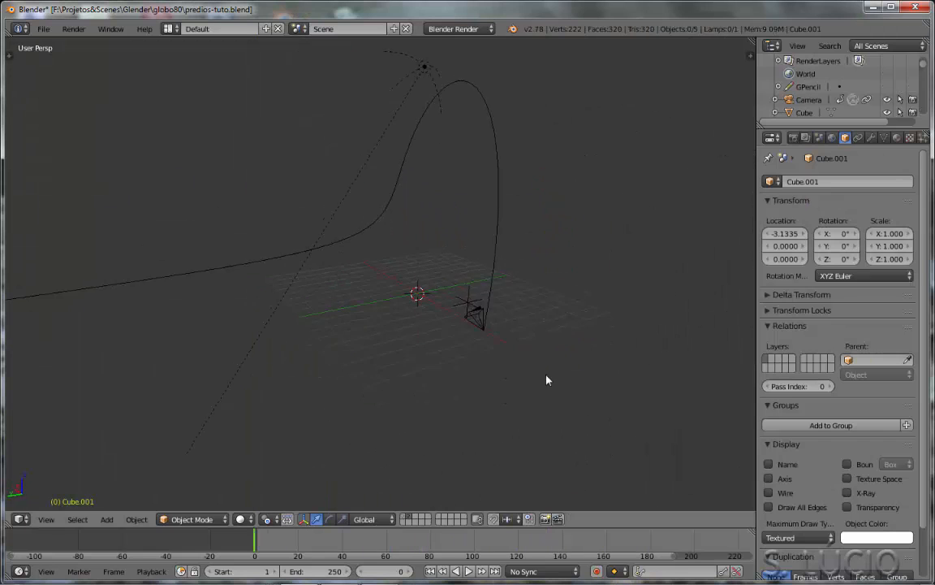
pyautogui.moveTo(546, 379); pyautogui.dragTo(484, 312, button='middle')
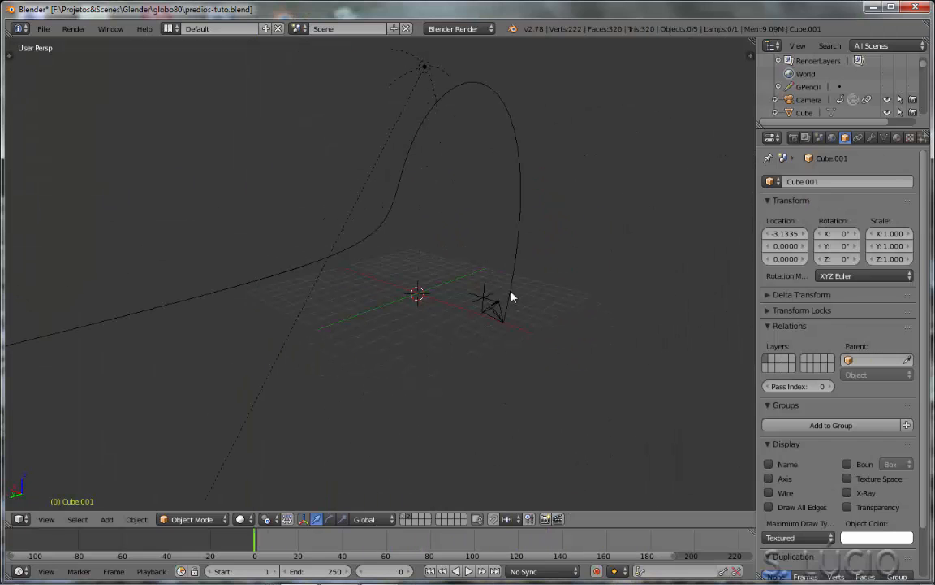
pyautogui.click(271, 273)
pyautogui.scroll(-2, 264, 278)
pyautogui.keyDown('shift'); pyautogui.moveTo(186, 299); pyautogui.dragTo(428, 384, button='middle'); pyautogui.keyUp('shift')
pyautogui.moveTo(256, 543); pyautogui.dragTo(272, 542)
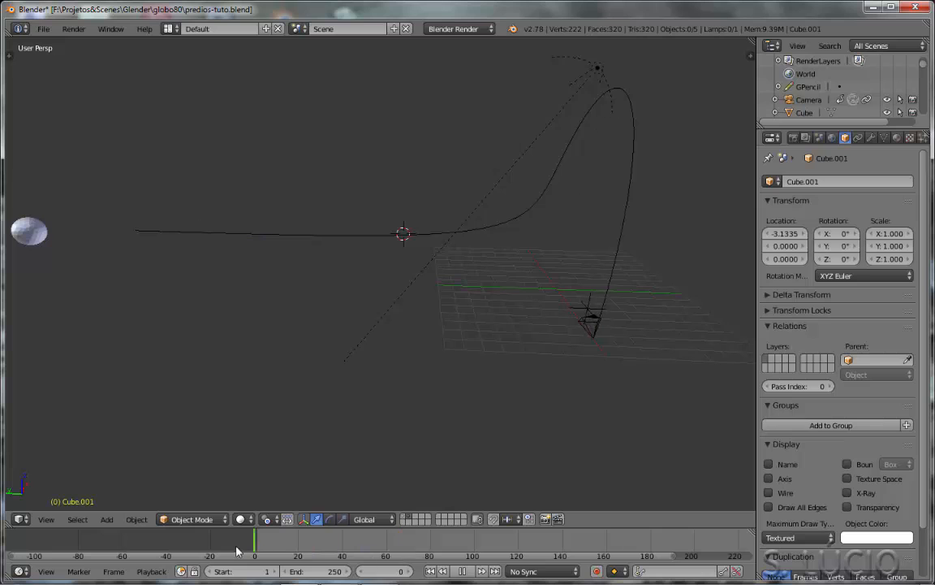
pyautogui.moveTo(406, 377); pyautogui.dragTo(543, 440, button='middle')
# Select the empty and play the animation to examine how the empty and the camera move around the curve.
pyautogui.rightClick(552, 223)
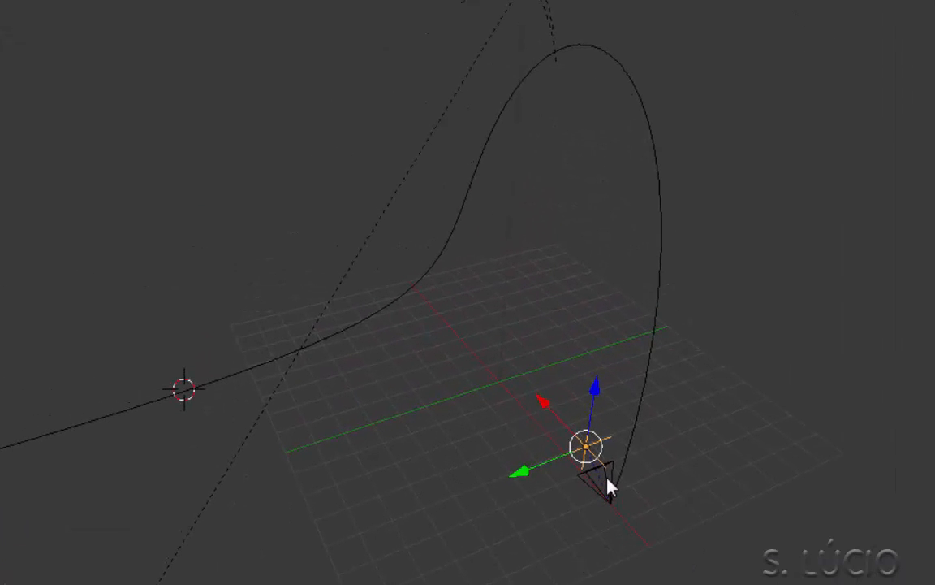
pyautogui.hotkey('alt', 'a')
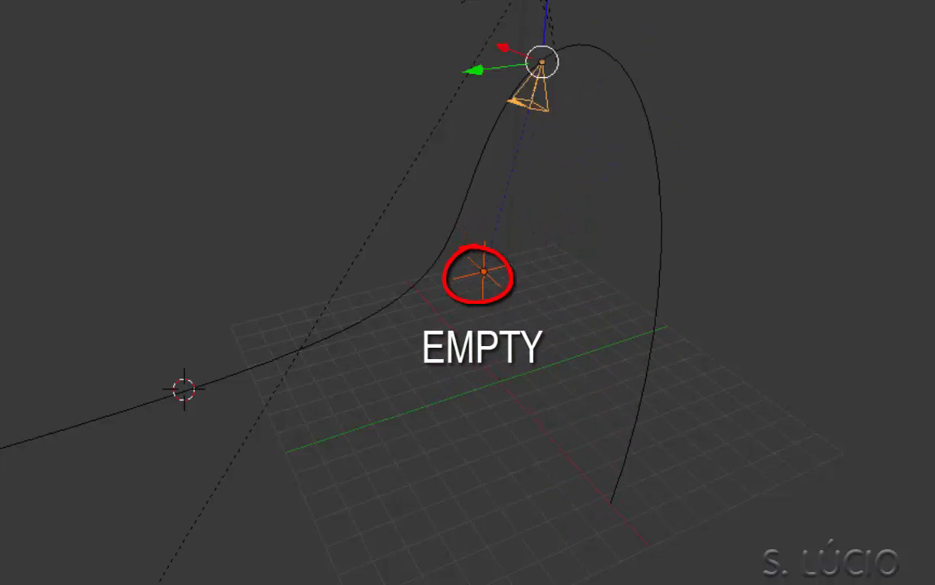
pyautogui.moveTo(514, 429); pyautogui.dragTo(526, 410, button='middle')
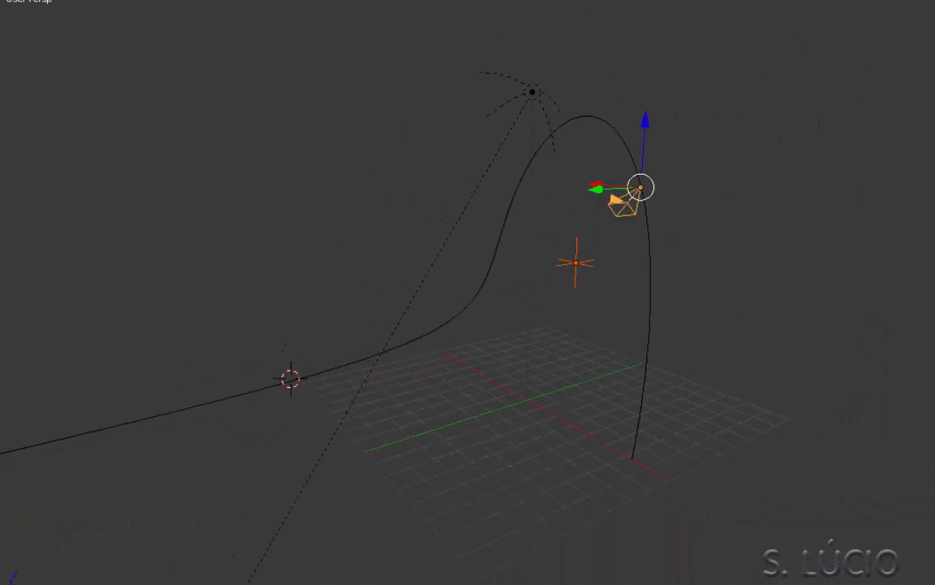
pyautogui.moveTo(634, 365); pyautogui.dragTo(574, 416, button='middle')
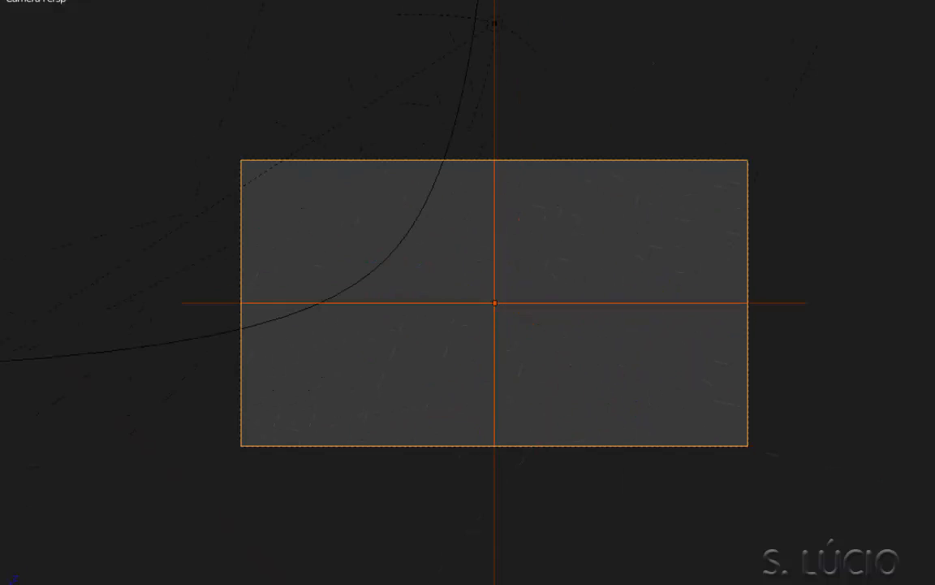
# Examine the animation with the buildings shown beside the camera view, and switch the viewport to wireframe display.
pyautogui.hotkey('ctrl', 'Up')
pyautogui.moveTo(407, 326); pyautogui.dragTo(403, 432, button='middle')
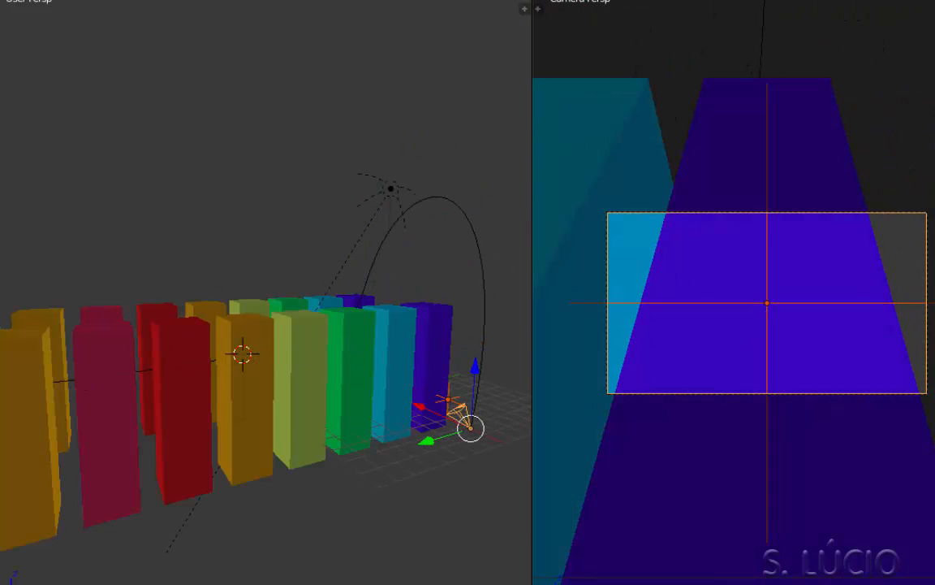
pyautogui.press('z')
pyautogui.scroll(3, 276, 442)
pyautogui.moveTo(276, 443); pyautogui.dragTo(349, 418, button='middle')
pyautogui.hotkey('alt', 'a')
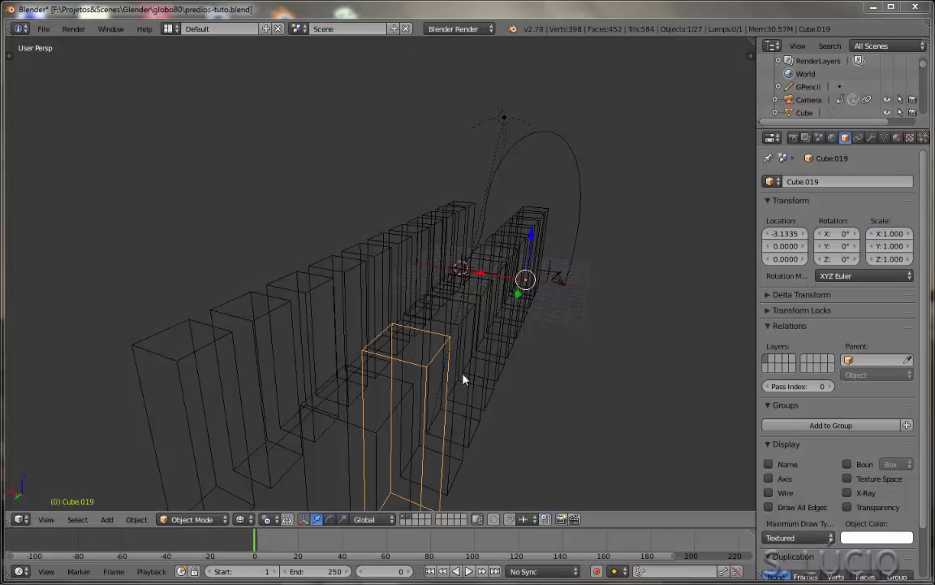
# Examine the scene's components by selecting several building cubes, the empty and the Hemi lamp in turn.
pyautogui.rightClick(475, 314)
pyautogui.rightClick(496, 292)
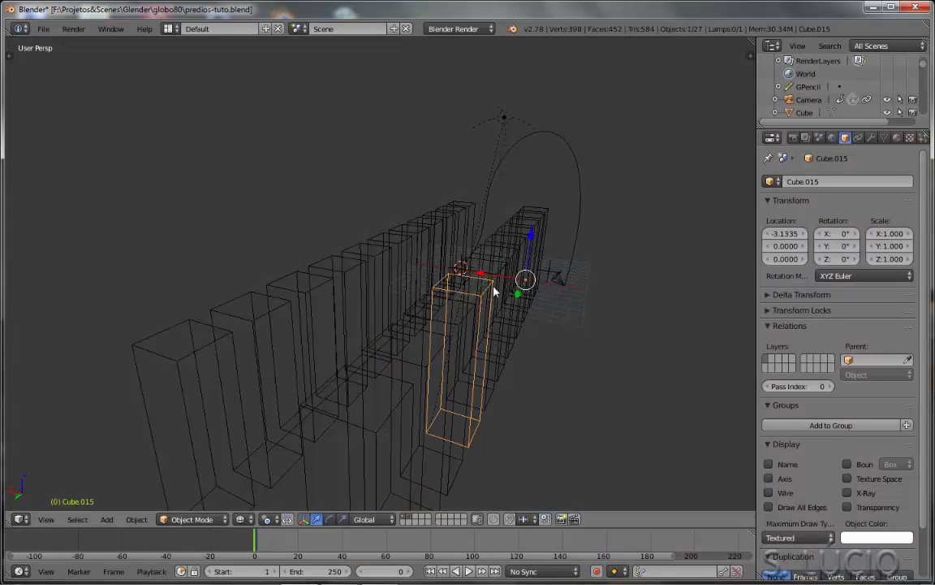
pyautogui.rightClick(498, 288)
pyautogui.rightClick(498, 288)
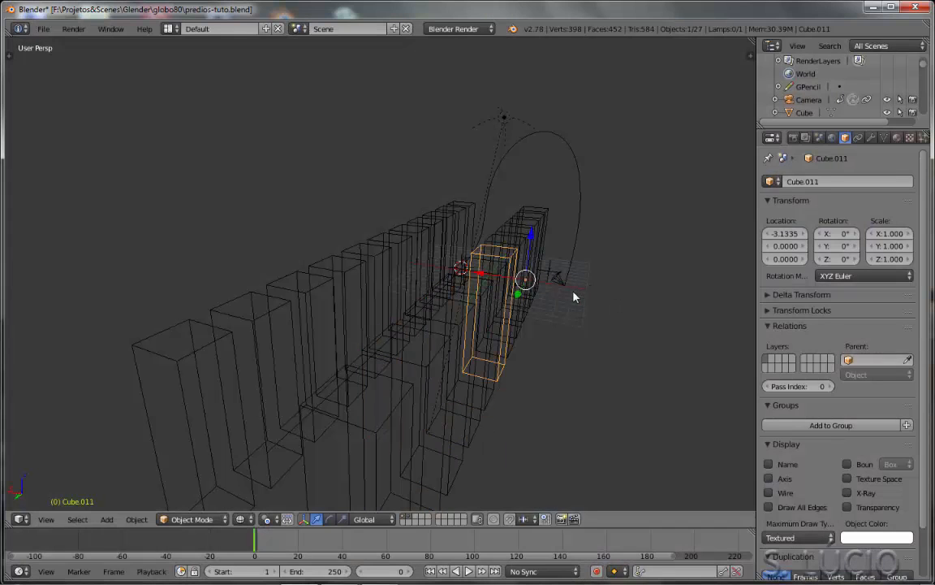
pyautogui.scroll(3, 573, 293)
pyautogui.moveTo(574, 295); pyautogui.dragTo(670, 321, button='middle')
pyautogui.rightClick(649, 306)
pyautogui.rightClick(637, 279)
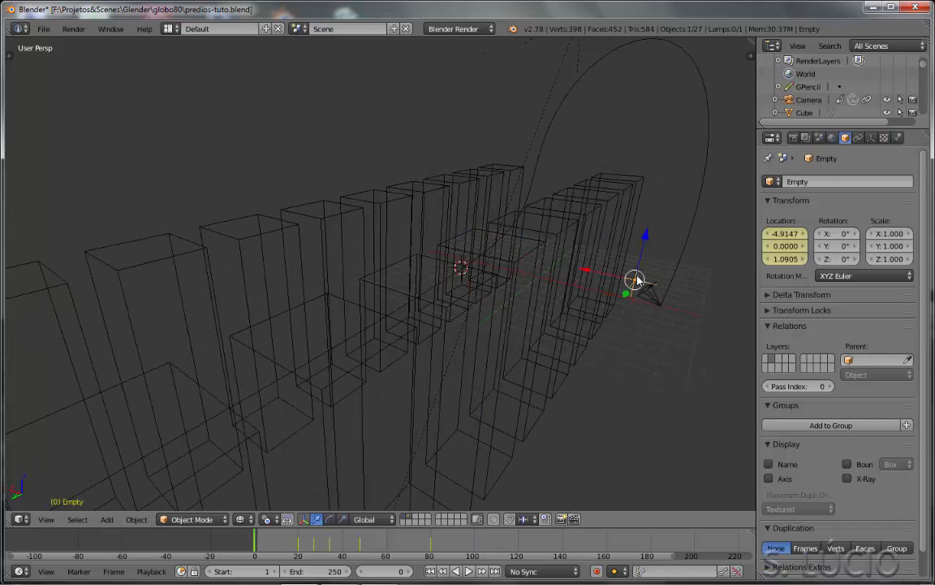
pyautogui.scroll(-2, 699, 224)
pyautogui.rightClick(548, 86)
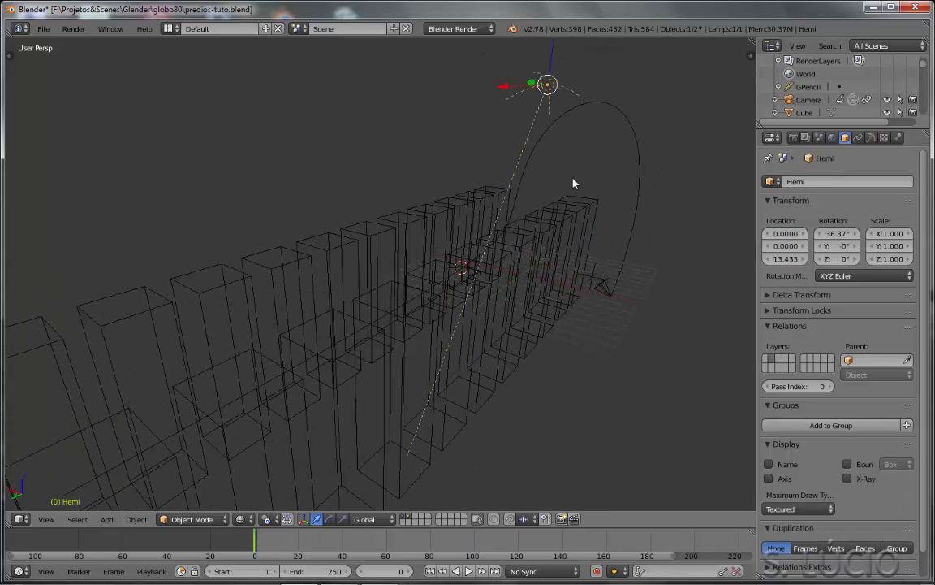
# Open the NurbsPath curve in Edit Mode, try moving its control points and undo the moves.
pyautogui.rightClick(641, 183)
pyautogui.moveTo(643, 183); pyautogui.dragTo(695, 271, button='middle')
pyautogui.press('Tab')
pyautogui.moveTo(479, 250); pyautogui.dragTo(577, 260, button='middle')
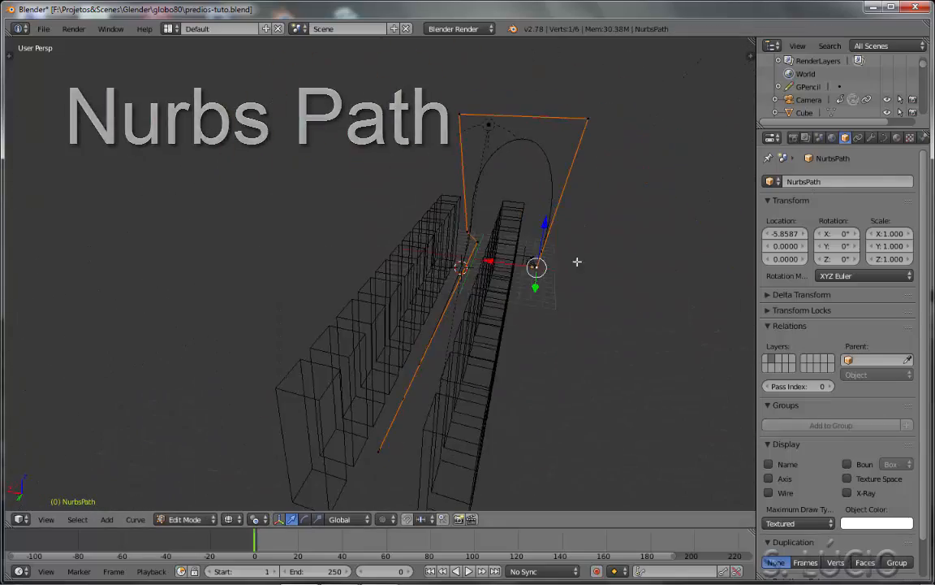
pyautogui.moveTo(474, 101); pyautogui.dragTo(421, 86, button='right')
pyautogui.hotkey('ctrl', 'z')
pyautogui.moveTo(723, 398); pyautogui.dragTo(638, 346, button='middle')
pyautogui.rightClick(630, 337)
pyautogui.moveTo(581, 335); pyautogui.dragTo(665, 345)
pyautogui.hotkey('ctrl', 'z')
# Try pulling a NurbsPath control point high above the buildings, cancel the move and return to Object Mode.
pyautogui.rightClick(221, 283)
pyautogui.moveTo(214, 274)
pyautogui.mouseDown()
pyautogui.moveTo(213, 285)
pyautogui.moveTo(217, 270)
pyautogui.mouseUp()
pyautogui.rightClick(217, 269)
pyautogui.moveTo(541, 253); pyautogui.dragTo(347, 50, button='right')
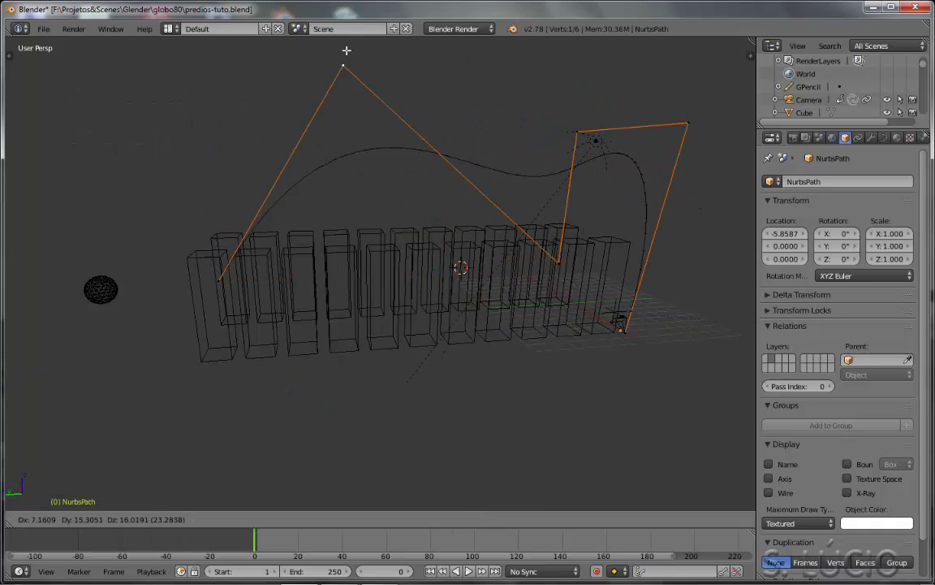
pyautogui.rightClick(346, 54)
pyautogui.moveTo(406, 264); pyautogui.dragTo(419, 282, button='middle')
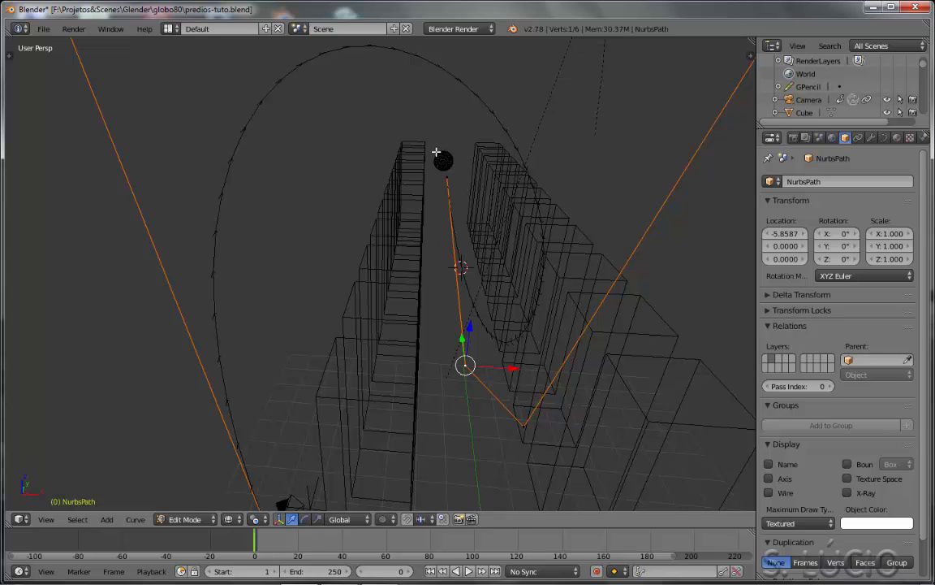
pyautogui.scroll(-5, 436, 152)
pyautogui.moveTo(436, 176); pyautogui.dragTo(522, 316, button='middle')
pyautogui.press('Tab')
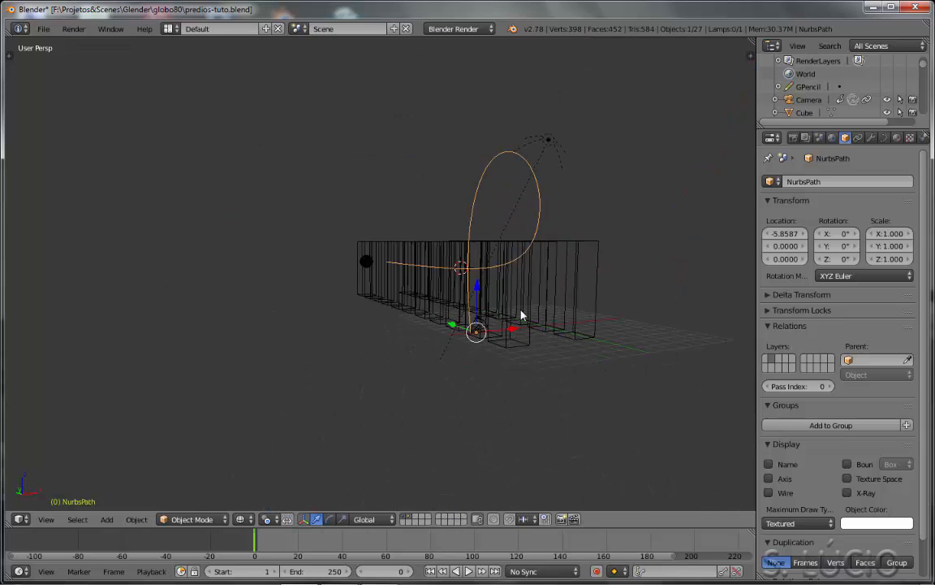
# Select the camera at the start of the path and show its object constraints.
pyautogui.scroll(3, 522, 316)
pyautogui.rightClick(512, 406)
pyautogui.moveTo(513, 408); pyautogui.dragTo(494, 412, button='middle')
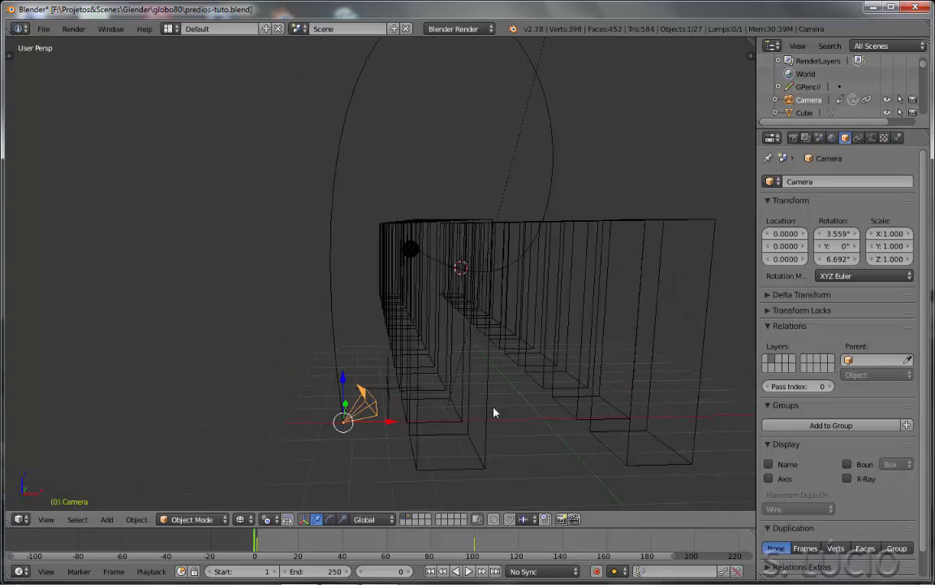
pyautogui.click(858, 138)
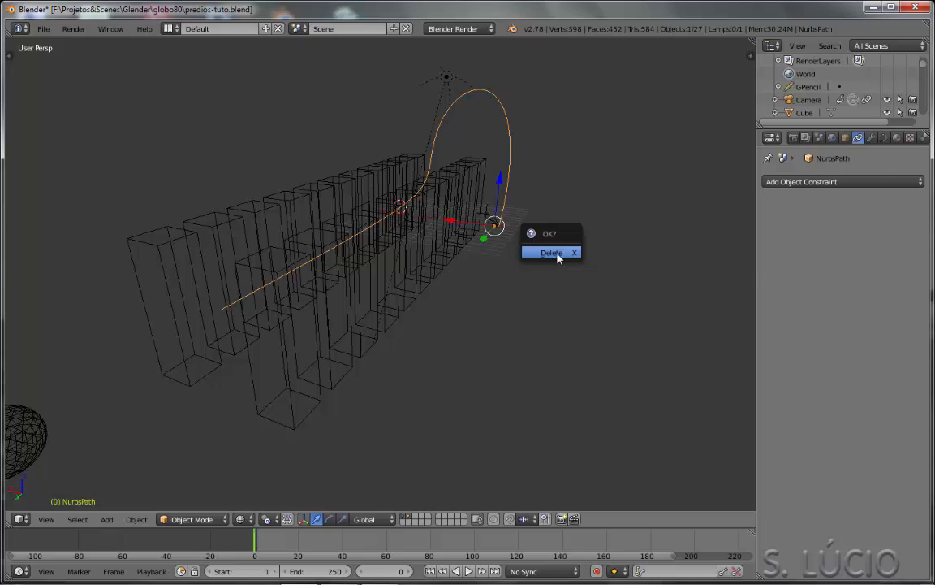
# Delete the existing NurbsPath curve and switch to the left orthographic view.
pyautogui.click(558, 256)
pyautogui.moveTo(547, 273); pyautogui.dragTo(441, 285, button='middle')
pyautogui.press('ctrl+KP_3')
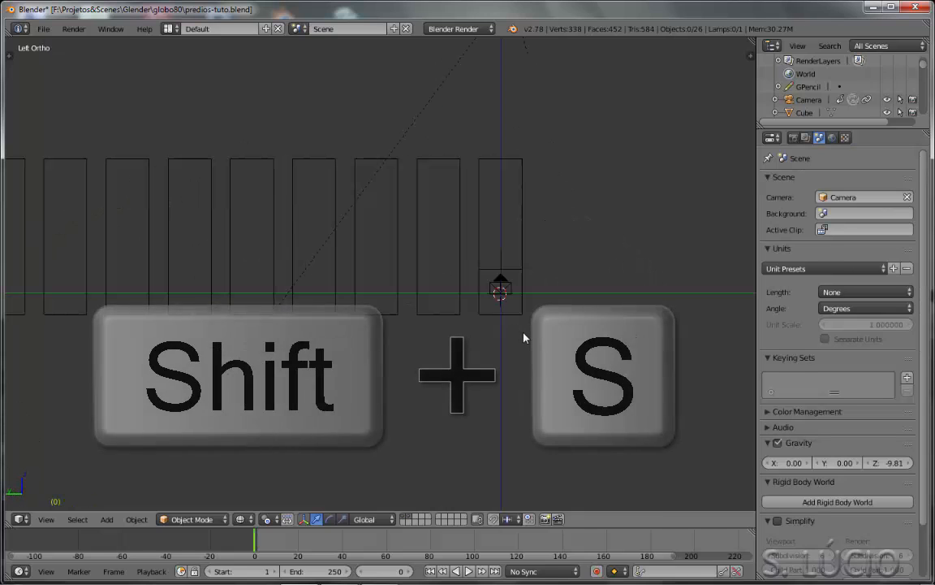
# Snap the 3D cursor to the center and add a Path curve there.
pyautogui.hotkey('shift', 's')
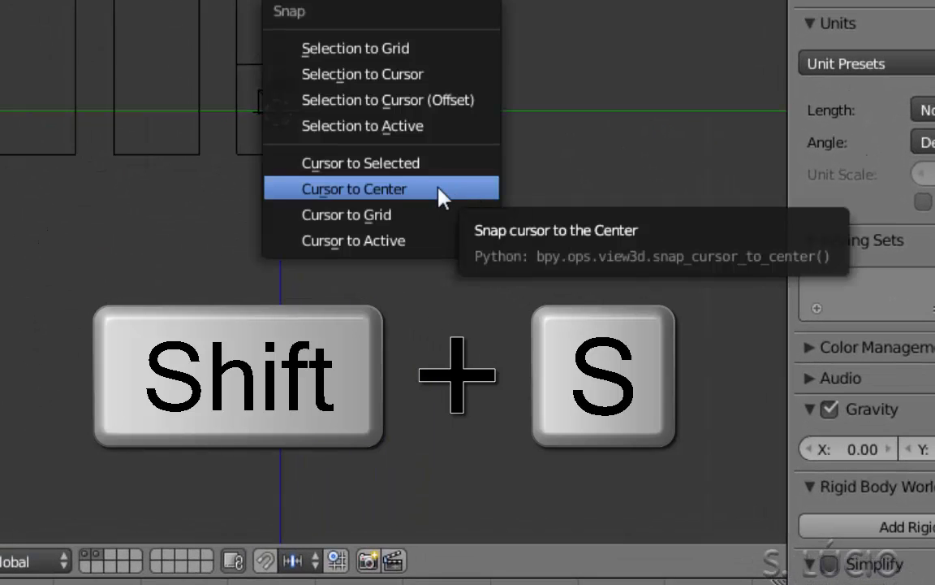
pyautogui.click(438, 189)
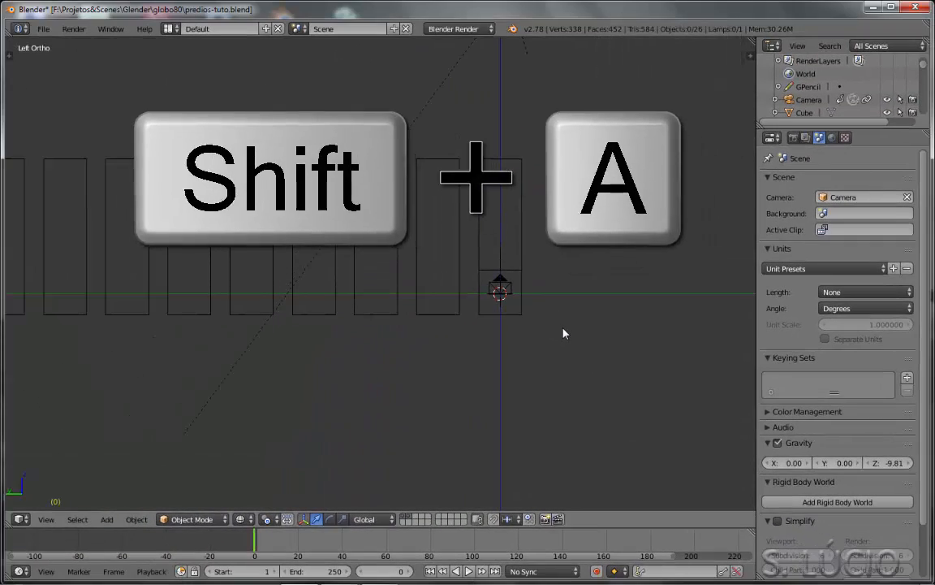
pyautogui.hotkey('shift', 'a')
pyautogui.moveTo(566, 342)
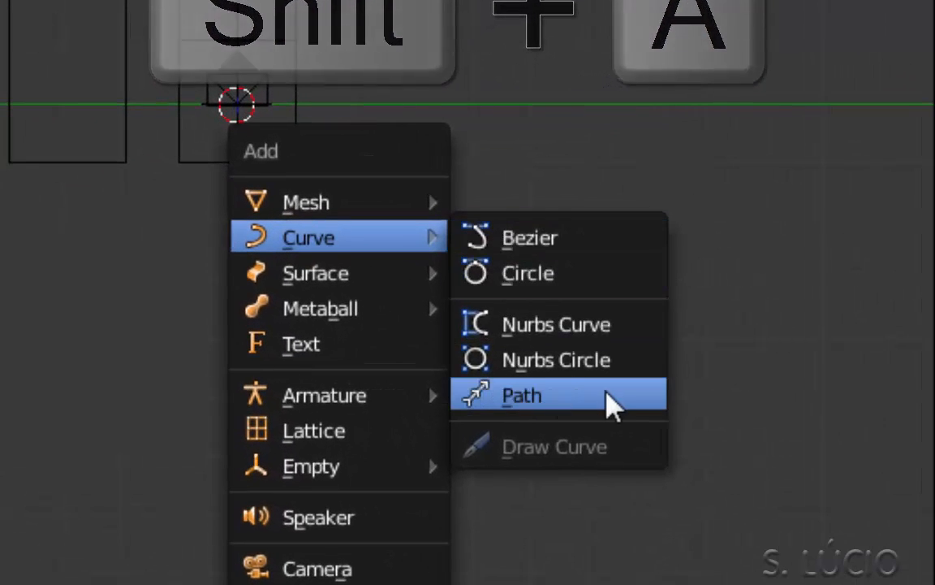
pyautogui.click(610, 405)
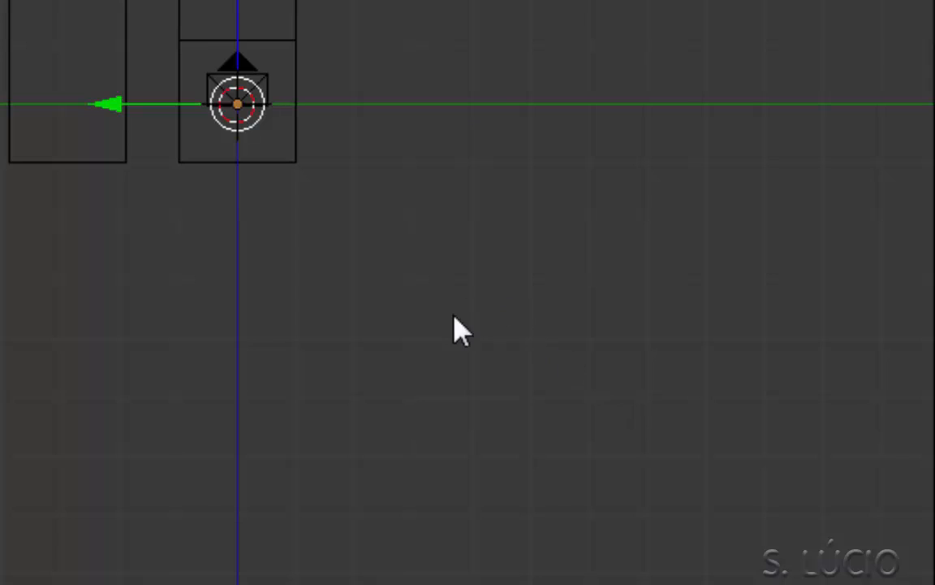
# Move the new path along the X axis past the camera to the first building of the negative-X row.
pyautogui.moveTo(453, 315); pyautogui.dragTo(118, 467, button='middle')
pyautogui.scroll(4, 276, 361)
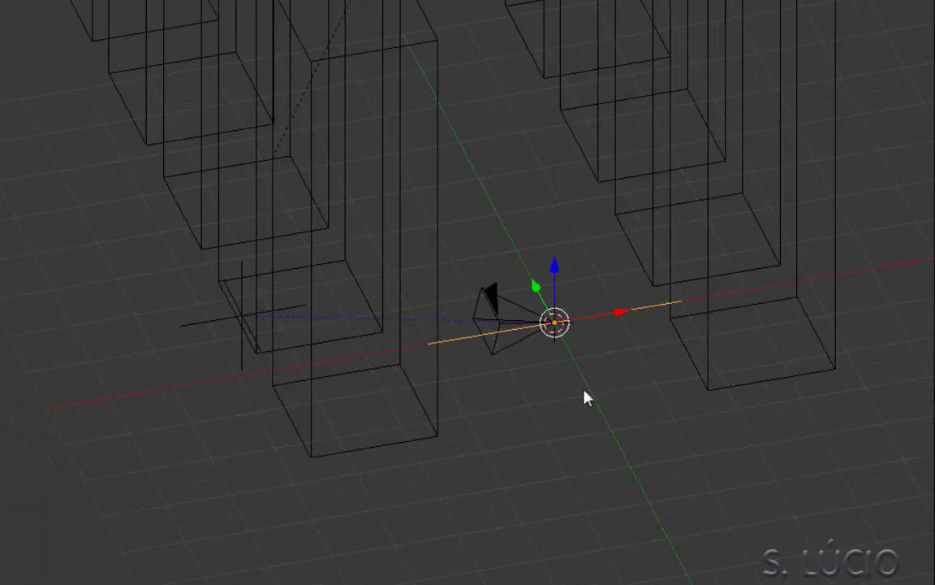
pyautogui.press('g')
pyautogui.press('x')
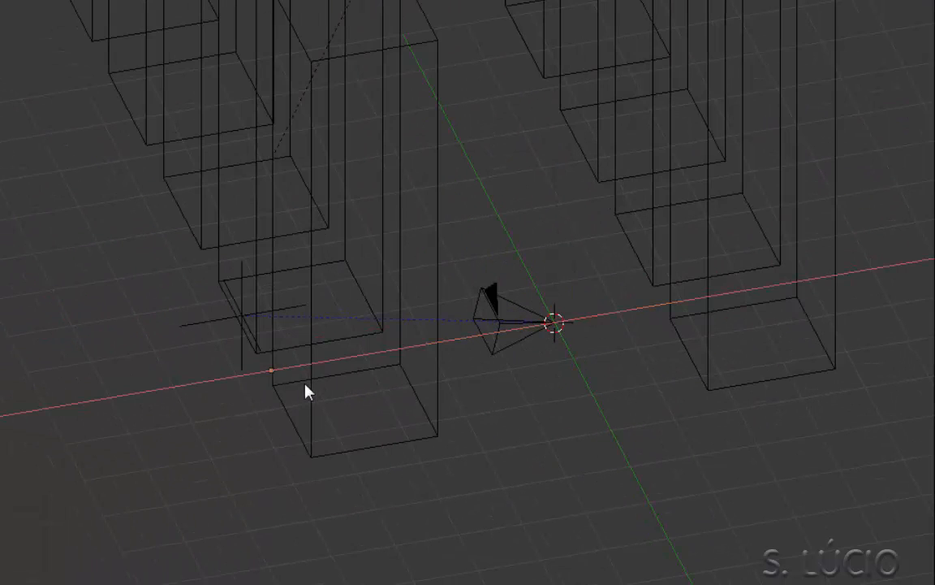
pyautogui.click(275, 398)
# Open the new path in Edit Mode and select only its end control point nearest the camera.
pyautogui.press('Tab')
pyautogui.moveTo(292, 459); pyautogui.dragTo(391, 465, button='middle')
pyautogui.press('Tab')
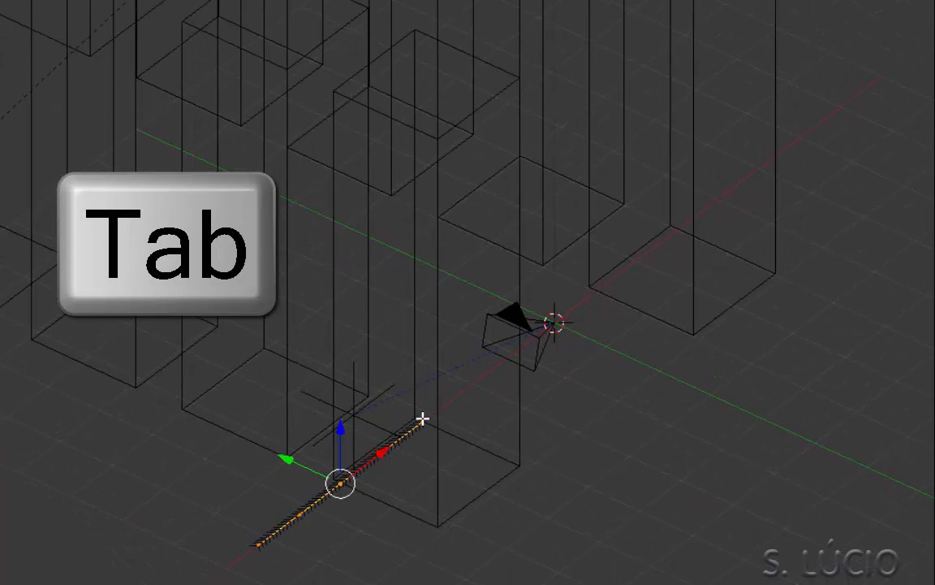
pyautogui.moveTo(513, 462); pyautogui.dragTo(417, 449, button='middle')
pyautogui.scroll(2, 360, 402)
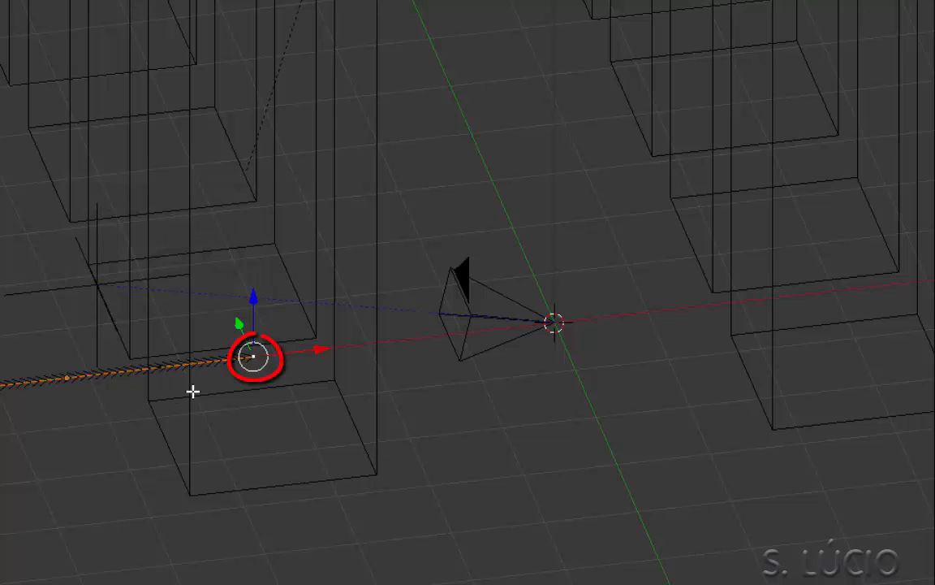
pyautogui.moveTo(193, 390); pyautogui.dragTo(505, 445, button='middle')
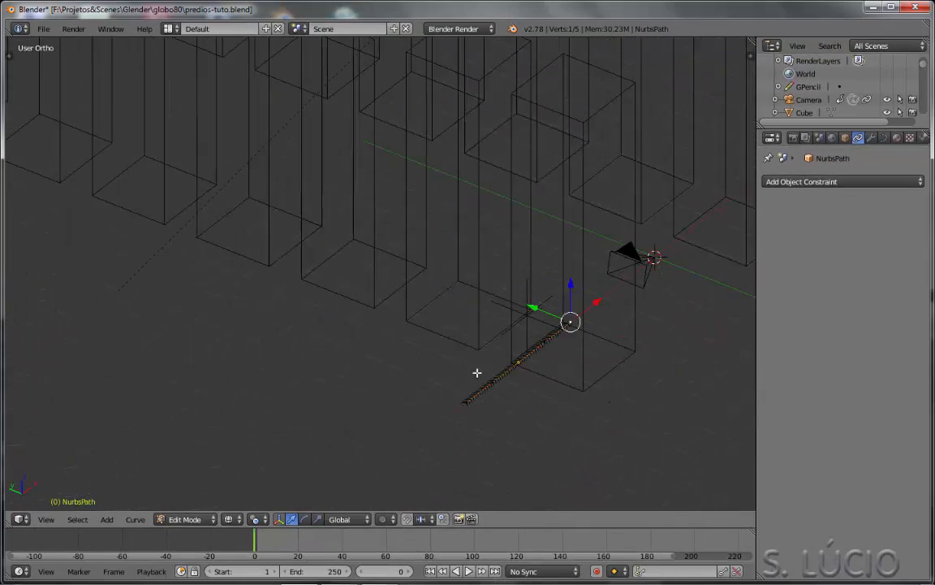
# Move the path's end control point along Y to the far end of the building rows and centre it between them.
pyautogui.scroll(-6, 560, 307)
pyautogui.moveTo(591, 267); pyautogui.dragTo(253, 132)
pyautogui.moveTo(257, 145); pyautogui.dragTo(346, 225, button='middle')
pyautogui.press('KP_7')
pyautogui.keyDown('shift'); pyautogui.moveTo(519, 89); pyautogui.dragTo(371, 318, button='middle'); pyautogui.keyUp('shift')
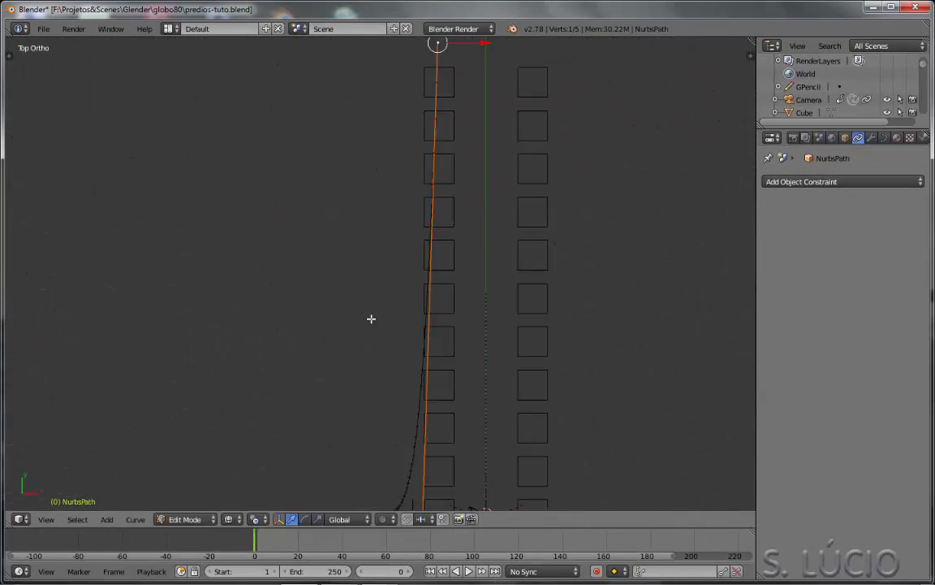
pyautogui.scroll(-3, 371, 318)
pyautogui.moveTo(493, 241); pyautogui.dragTo(519, 241)
pyautogui.scroll(3, 517, 325)
pyautogui.keyDown('shift'); pyautogui.moveTo(505, 504); pyautogui.dragTo(471, 292, button='middle'); pyautogui.keyUp('shift')
# Move the next control point along Y into the street and shift it along X to the line between the rows.
pyautogui.moveTo(391, 266); pyautogui.dragTo(393, 100)
pyautogui.scroll(-3, 406, 122)
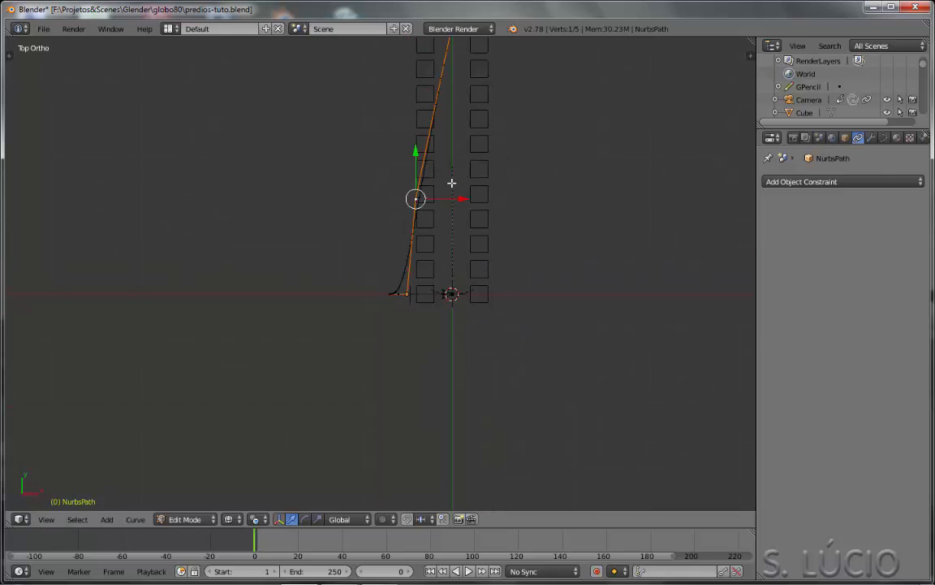
pyautogui.moveTo(459, 197); pyautogui.dragTo(494, 197)
pyautogui.scroll(6, 444, 288)
# Move the path's middle control point along the X axis to the camera on the centre line between the rows.
pyautogui.rightClick(317, 294)
pyautogui.moveTo(357, 293); pyautogui.dragTo(455, 313)
pyautogui.press('g')
pyautogui.press('x')
pyautogui.scroll(-6, 455, 317)
pyautogui.moveTo(456, 320); pyautogui.dragTo(396, 376, button='middle')
pyautogui.press('Tab')
# Move the control point next to the path's start along the X axis until it lies just before the camera.
pyautogui.scroll(6, 477, 404)
pyautogui.press('Tab')
pyautogui.moveTo(309, 320); pyautogui.dragTo(351, 314)
pyautogui.moveTo(352, 360); pyautogui.dragTo(312, 390, button='middle')
pyautogui.scroll(6, 308, 392)
pyautogui.moveTo(296, 395); pyautogui.dragTo(321, 387)
pyautogui.scroll(1, 594, 331)
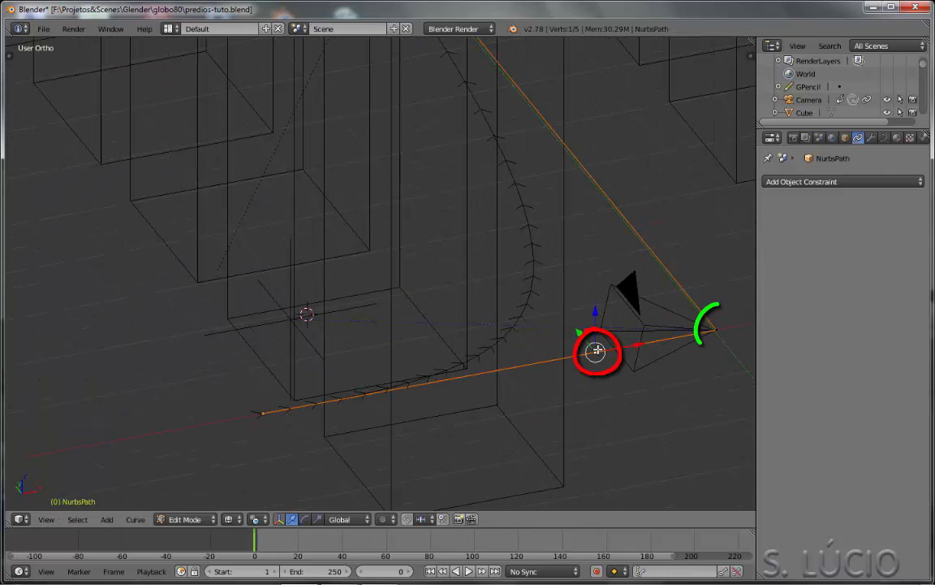
# Raise the control points at and just before the camera together along Z, well above the building tops.
pyautogui.keyDown('shift'); pyautogui.rightClick(716, 328); pyautogui.keyUp('shift')
pyautogui.moveTo(672, 359); pyautogui.dragTo(667, 377, button='middle')
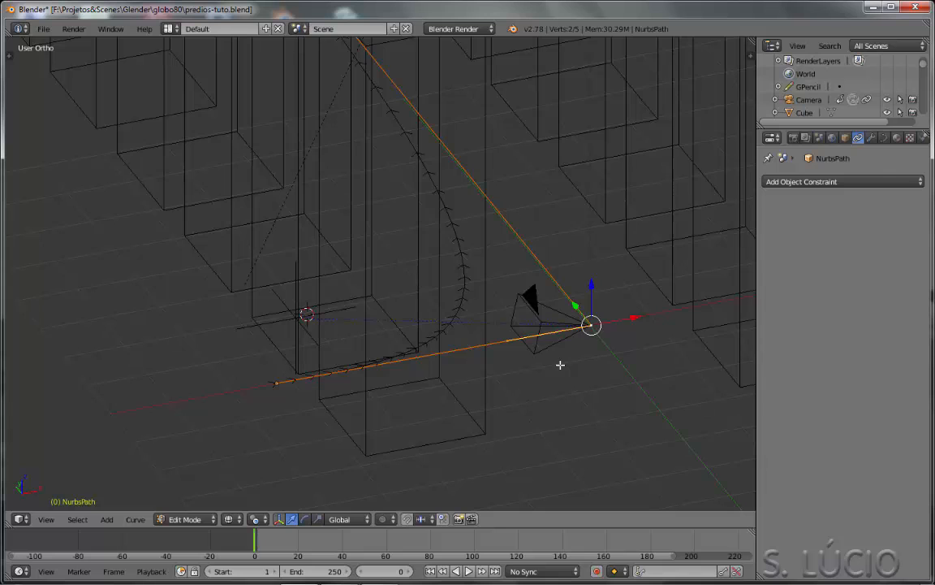
pyautogui.press('KP_1')
pyautogui.scroll(-4, 558, 328)
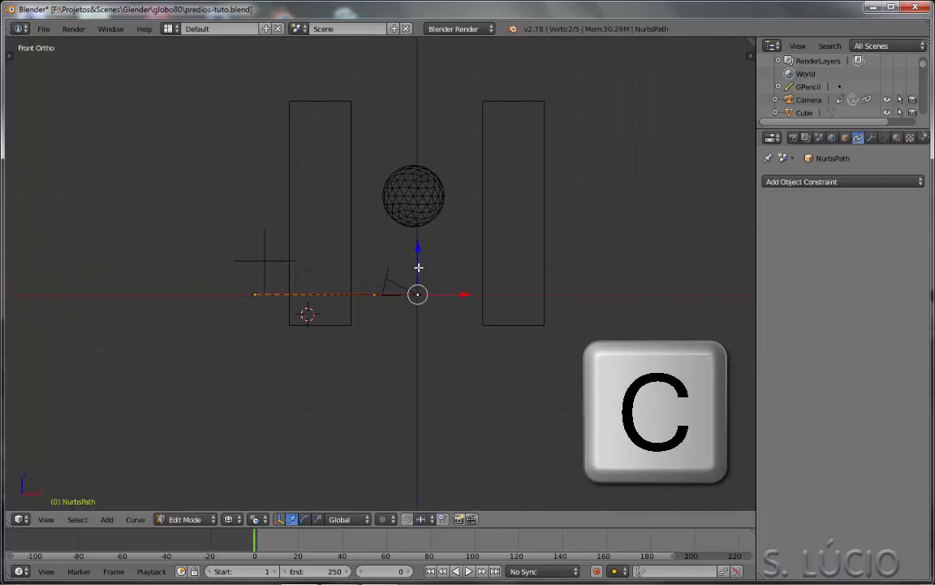
pyautogui.moveTo(418, 267); pyautogui.dragTo(423, 73)
pyautogui.moveTo(424, 73); pyautogui.dragTo(581, 454, button='middle')
# Shift the two raised control points horizontally to a position behind the start of the building rows.
pyautogui.moveTo(263, 173); pyautogui.dragTo(281, 172)
pyautogui.moveTo(552, 220); pyautogui.dragTo(394, 92, button='middle')
pyautogui.moveTo(311, 144); pyautogui.dragTo(378, 151)
pyautogui.moveTo(377, 178); pyautogui.dragTo(649, 244, button='middle')
# Subdivide the path segment between the control point in the street and the neighbouring raised control point.
pyautogui.rightClick(412, 343)
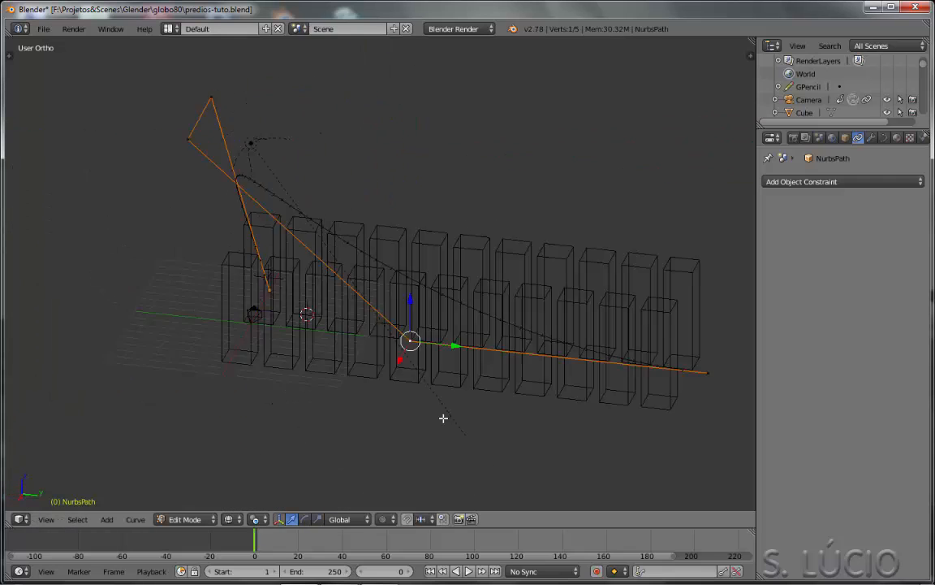
pyautogui.moveTo(443, 418); pyautogui.dragTo(380, 324, button='middle')
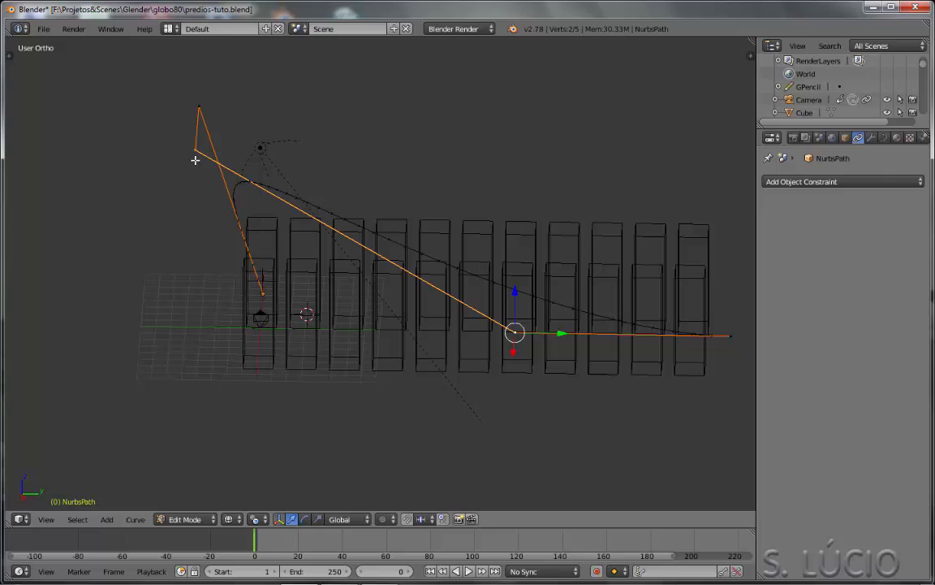
pyautogui.moveTo(508, 327); pyautogui.dragTo(422, 339, button='middle')
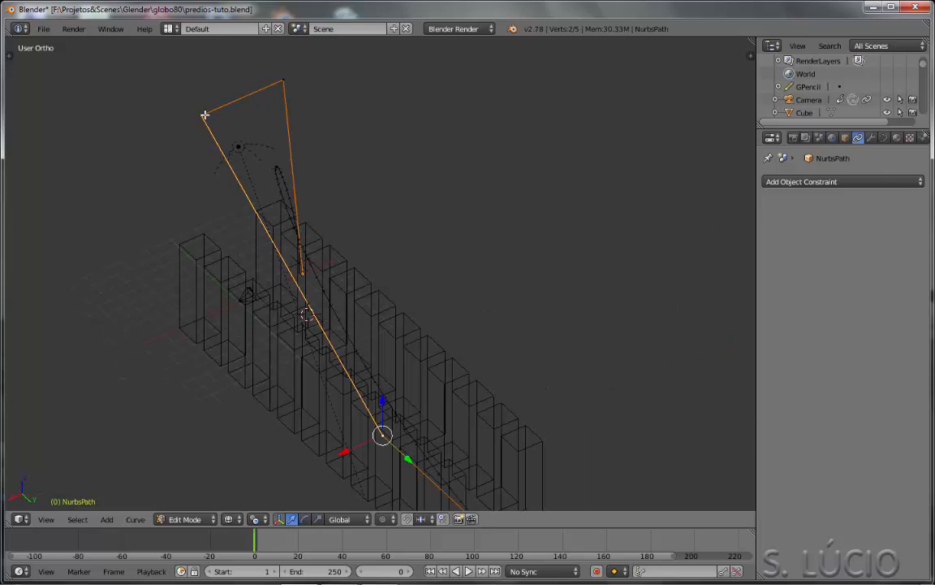
pyautogui.moveTo(351, 434); pyautogui.dragTo(464, 152, button='middle')
pyautogui.press('w')
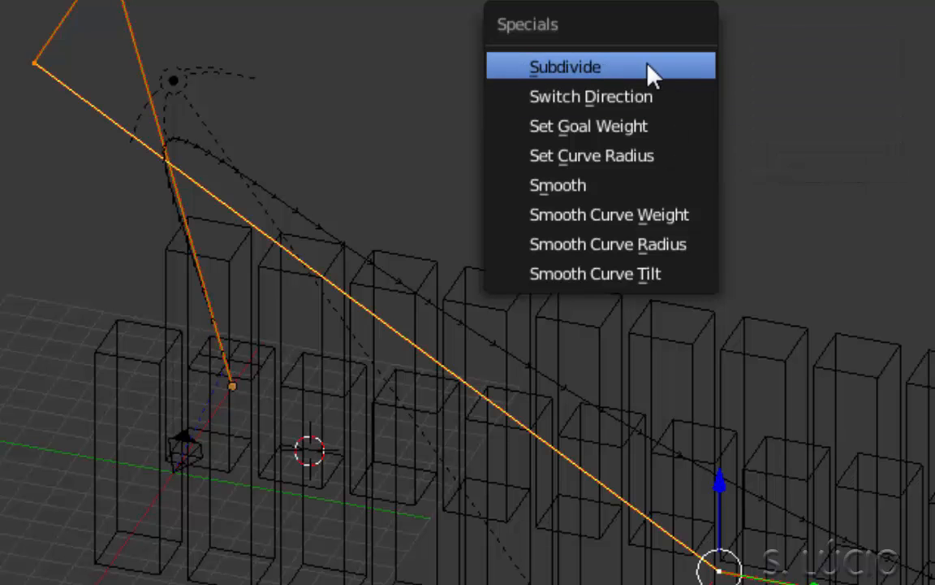
pyautogui.click(665, 68)
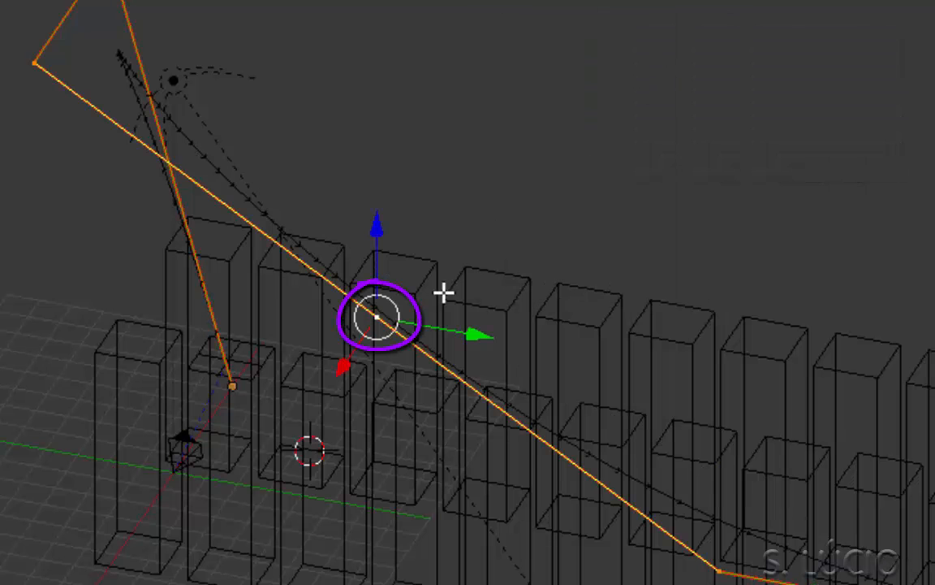
# Lower the new middle control point along Z into the street between the building rows.
pyautogui.moveTo(626, 380); pyautogui.dragTo(739, 303, button='middle')
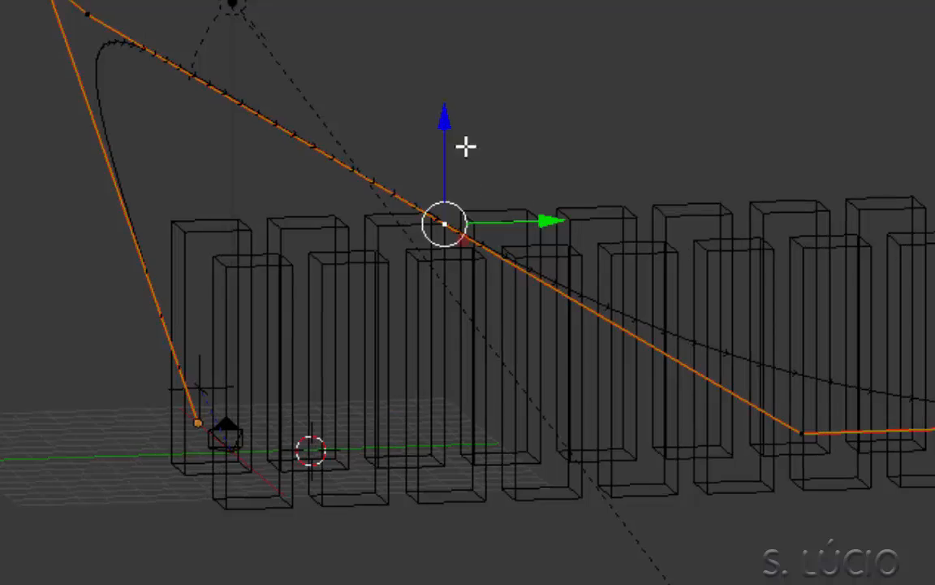
pyautogui.press('g')
pyautogui.press('z')
pyautogui.moveTo(411, 465); pyautogui.dragTo(412, 471)
# Raise the street control point and the new control point along Z, keeping the new one lower.
pyautogui.rightClick(801, 434)
pyautogui.moveTo(801, 317); pyautogui.dragTo(801, 244)
pyautogui.rightClick(445, 569)
pyautogui.moveTo(445, 466); pyautogui.dragTo(444, 370)
pyautogui.rightClick(799, 348)
pyautogui.moveTo(800, 347); pyautogui.dragTo(439, 377, button='middle')
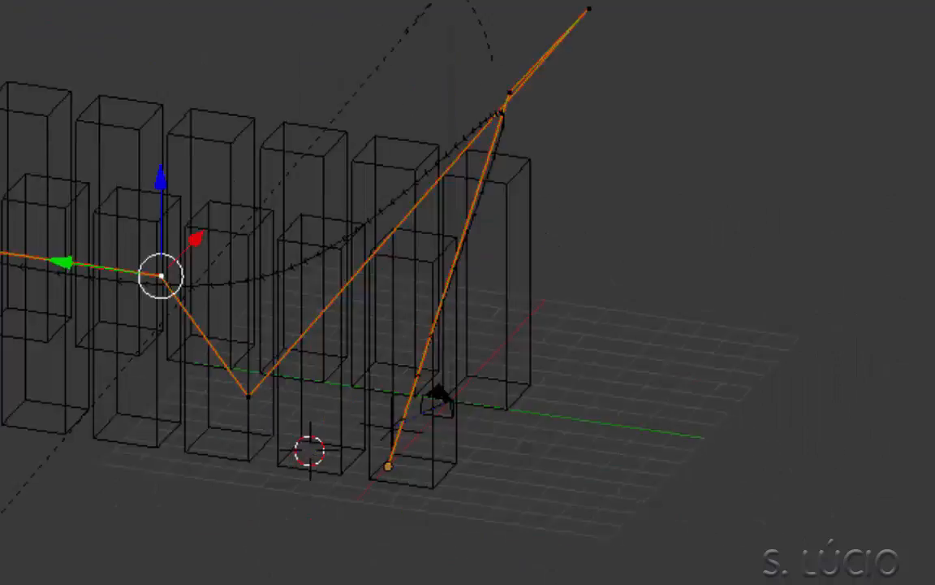
# Leave Edit Mode and add a Follow Path constraint to the camera with NurbsPath as its target.
pyautogui.rightClick(580, 8)
pyautogui.moveTo(544, 14); pyautogui.dragTo(203, 545, button='middle')
pyautogui.press('Tab')
pyautogui.rightClick(438, 456)
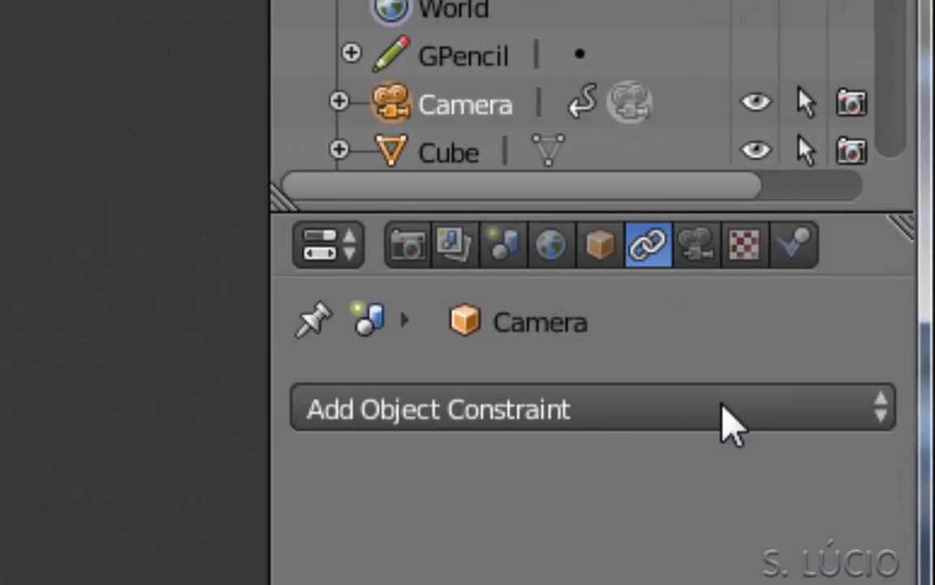
pyautogui.click(661, 410)
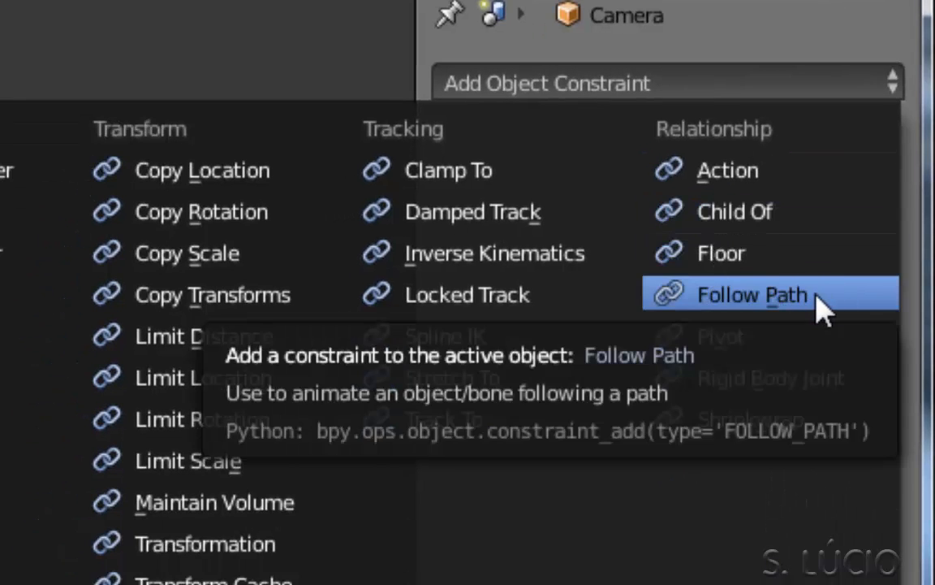
pyautogui.click(818, 306)
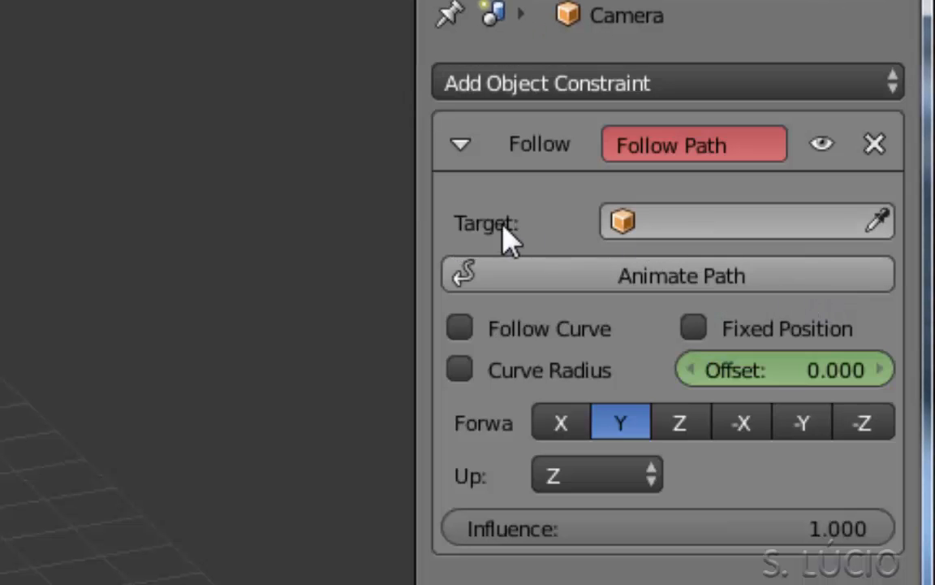
pyautogui.click(627, 227)
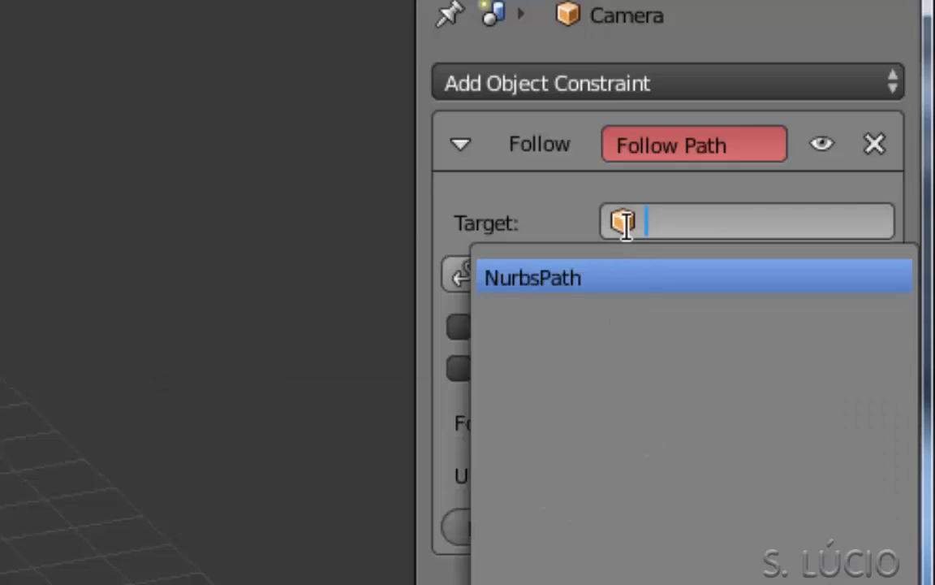
pyautogui.click(553, 279)
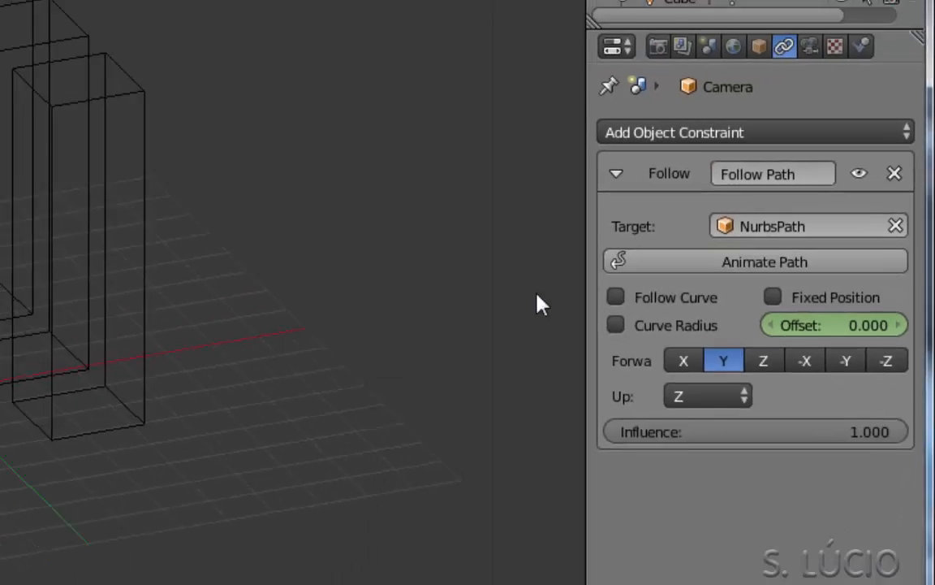
# Scrub the Follow Path offset to about -78.5 and back to 0 to examine the camera's travel along the path.
pyautogui.scroll(3, 623, 329)
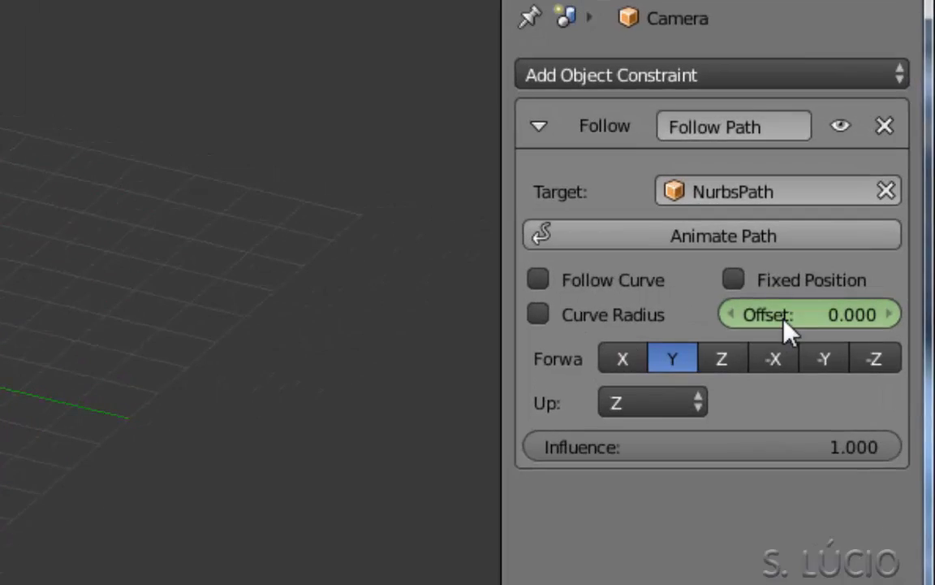
pyautogui.moveTo(851, 323); pyautogui.dragTo(771, 324)
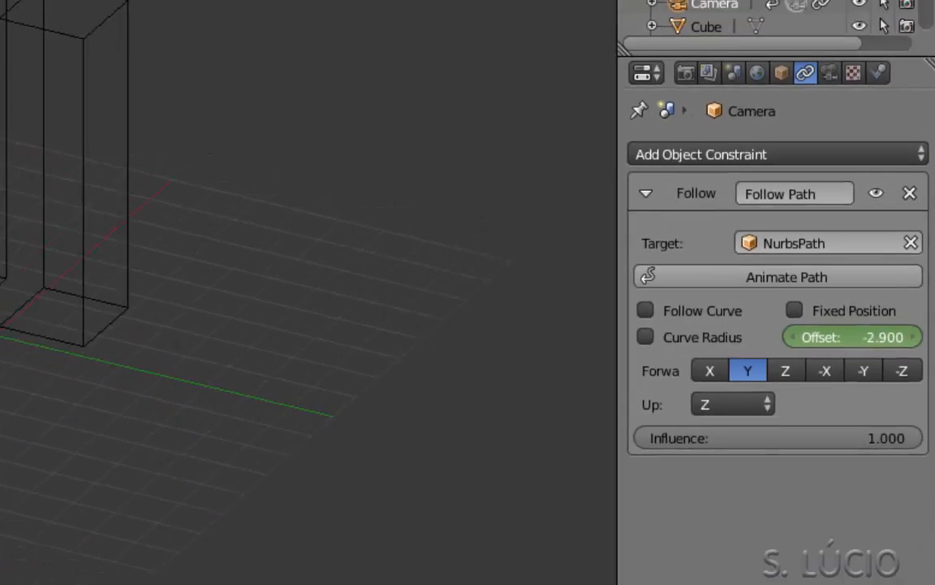
pyautogui.moveTo(862, 354); pyautogui.dragTo(780, 354)
pyautogui.scroll(-4, 249, 315)
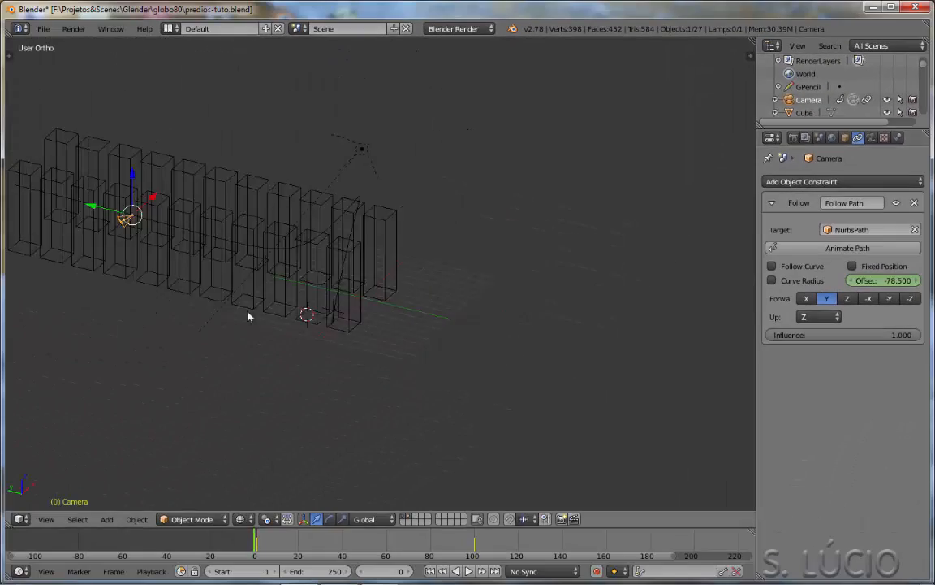
pyautogui.keyDown('shift'); pyautogui.moveTo(248, 315); pyautogui.dragTo(406, 348, button='middle'); pyautogui.keyUp('shift')
pyautogui.moveTo(884, 354); pyautogui.dragTo(926, 354)
pyautogui.moveTo(884, 280); pyautogui.dragTo(917, 280)
# Delete the old empty next to the camera.
pyautogui.scroll(6, 580, 348)
pyautogui.moveTo(527, 380); pyautogui.dragTo(477, 268, button='middle')
pyautogui.rightClick(409, 334)
pyautogui.press('x')
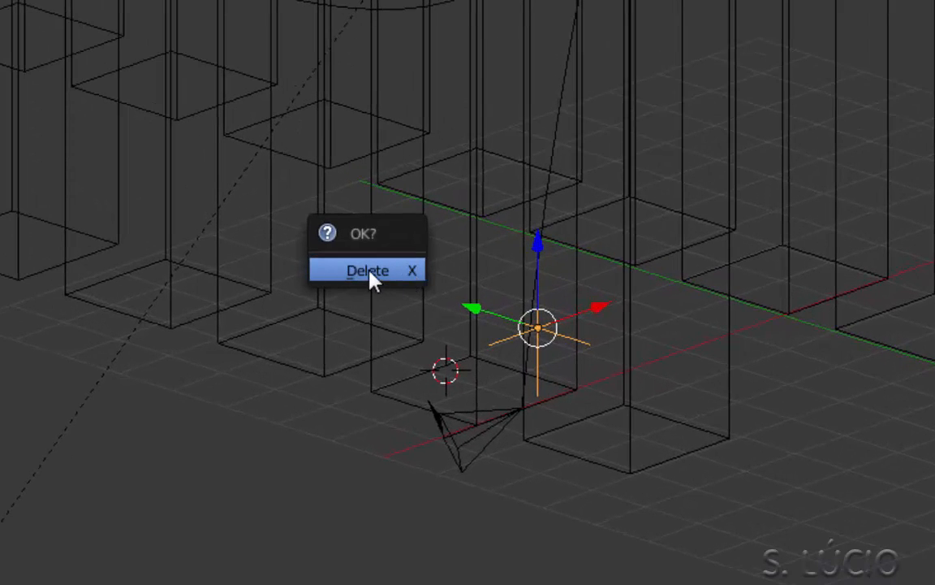
pyautogui.click(372, 278)
# Snap the 3D cursor to the camera's position.
pyautogui.rightClick(507, 445)
pyautogui.moveTo(507, 445); pyautogui.dragTo(726, 460, button='middle')
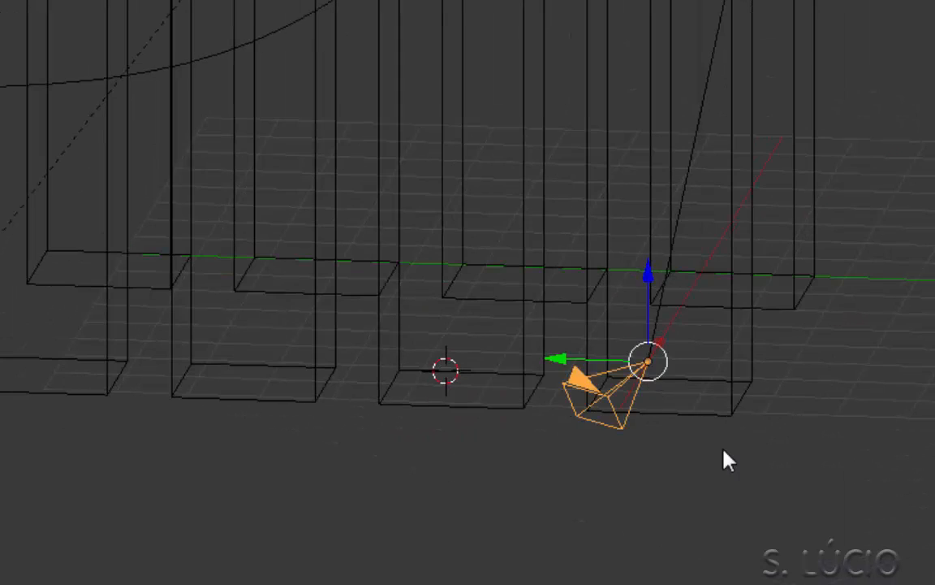
pyautogui.hotkey('shift', 's')
pyautogui.click(647, 426)
pyautogui.scroll(3, 473, 408)
# Add a Plain Axes empty at the 3D cursor and raise it along Z to hover above the camera.
pyautogui.hotkey('shift', 'a')
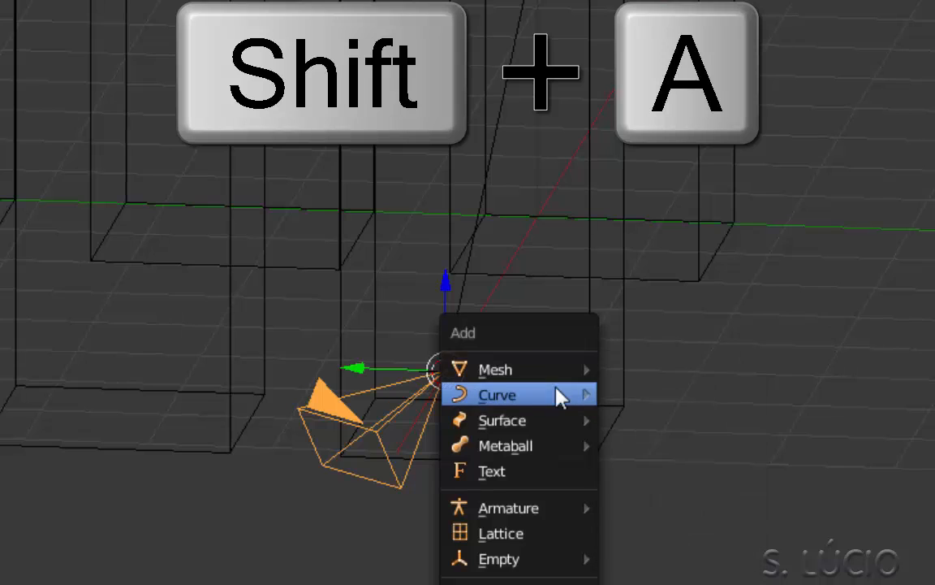
pyautogui.moveTo(561, 562)
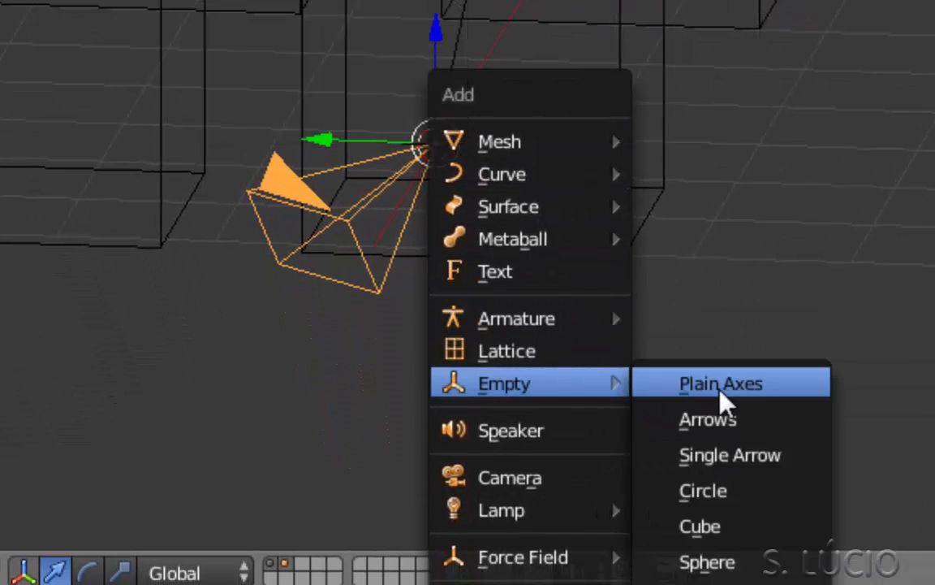
pyautogui.click(664, 387)
pyautogui.moveTo(459, 288); pyautogui.dragTo(450, 97, button='middle')
pyautogui.moveTo(436, 41); pyautogui.dragTo(544, 186)
pyautogui.moveTo(661, 369); pyautogui.dragTo(593, 420, button='middle')
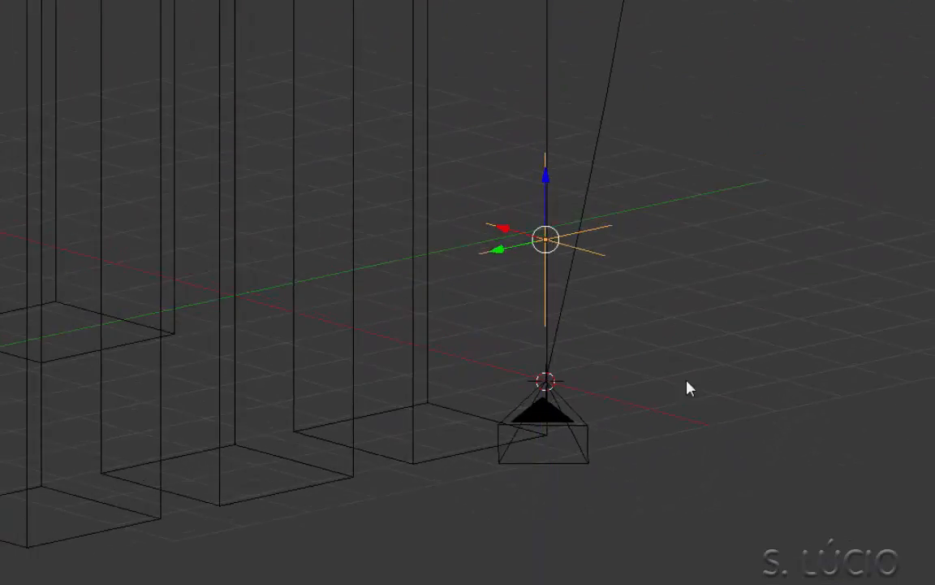
pyautogui.rightClick(593, 422)
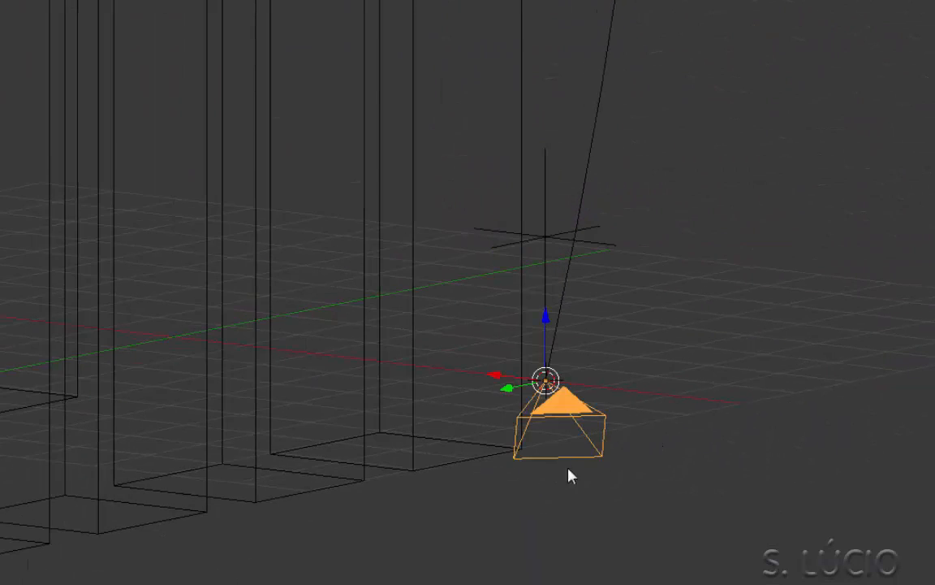
pyautogui.press('shift')
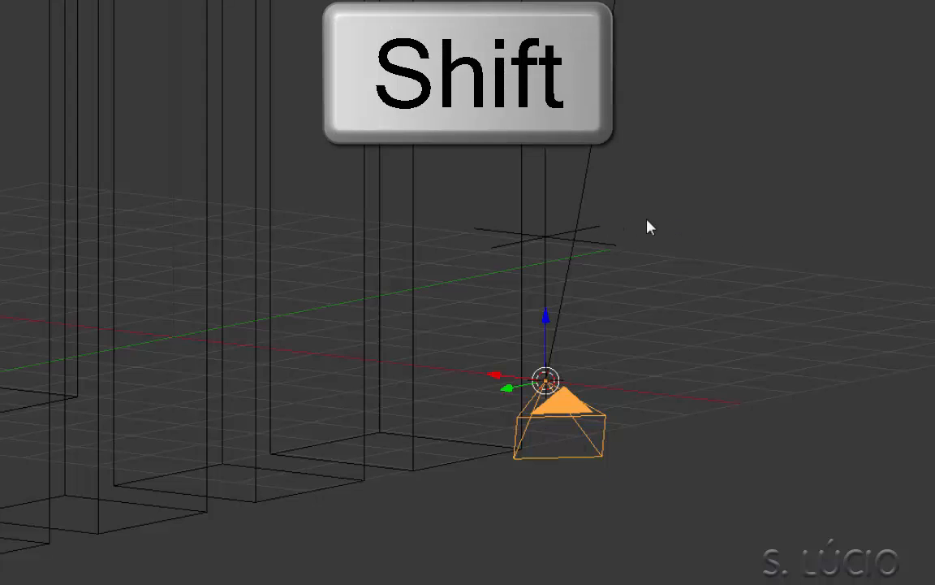
pyautogui.keyDown('shift'); pyautogui.rightClick(558, 240); pyautogui.keyUp('shift')
pyautogui.hotkey('ctrl', 't')
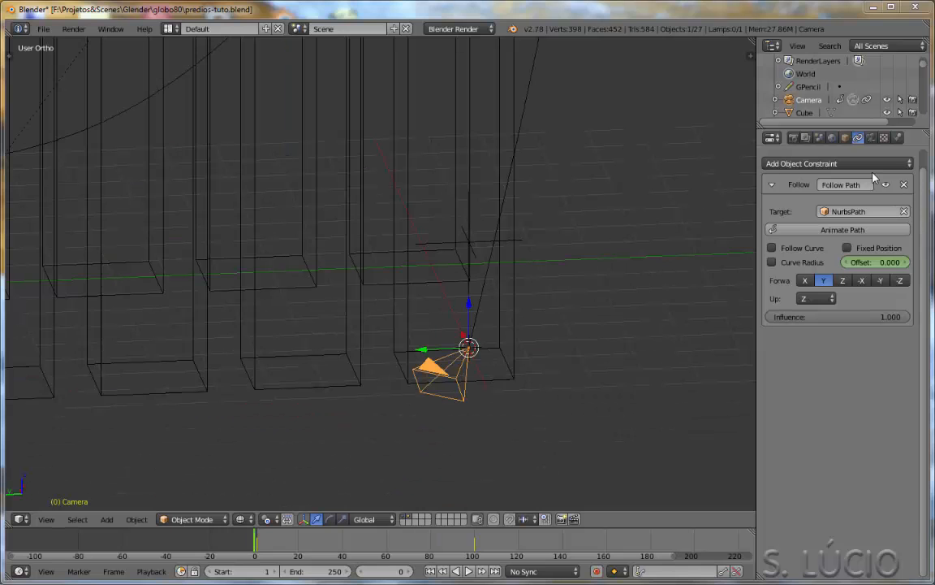
# Add a Track To constraint to the camera with Empty as its target.
pyautogui.click(868, 166)
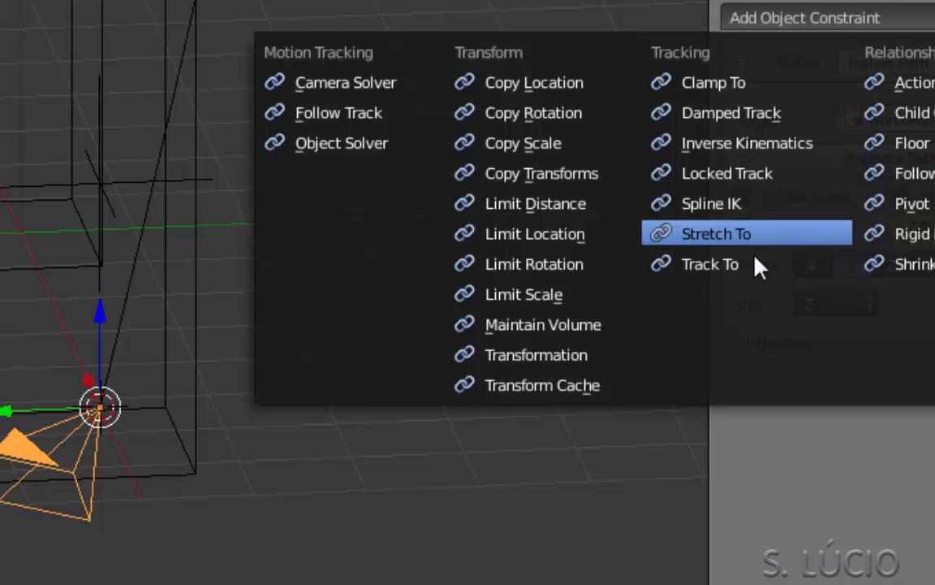
pyautogui.click(728, 270)
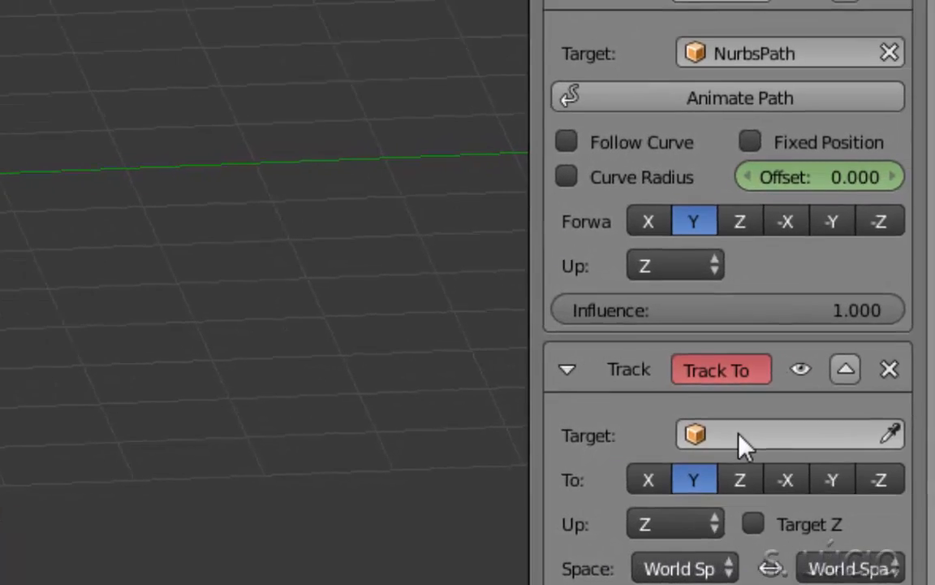
pyautogui.click(898, 449)
pyautogui.write('em')
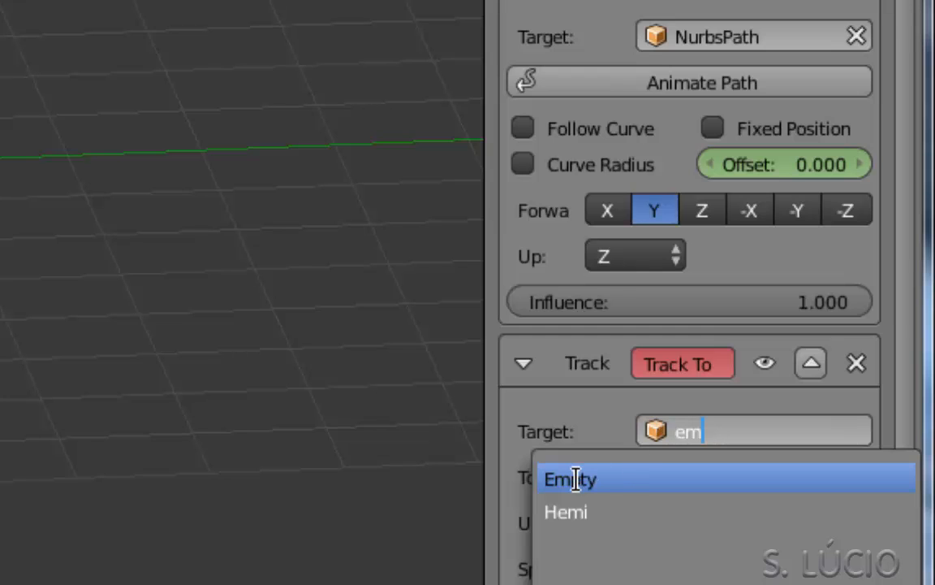
pyautogui.click(578, 479)
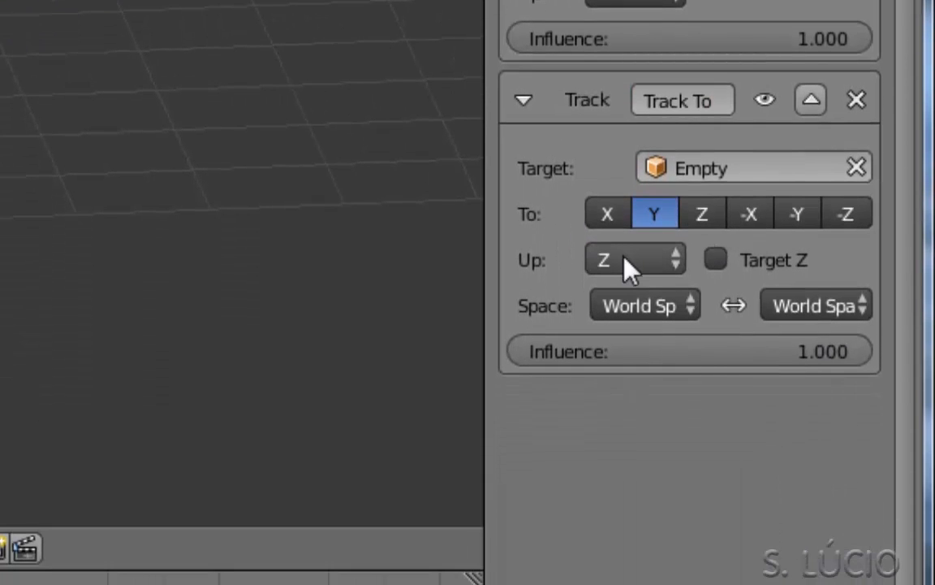
# Set the Track To constraint's up axis to Y and its tracking axis to -Z.
pyautogui.click(624, 366)
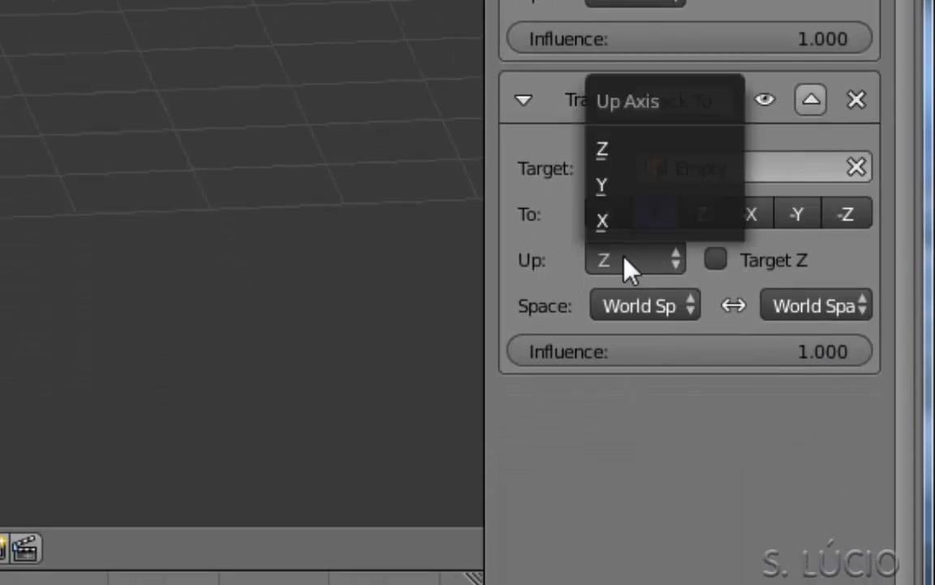
pyautogui.click(622, 192)
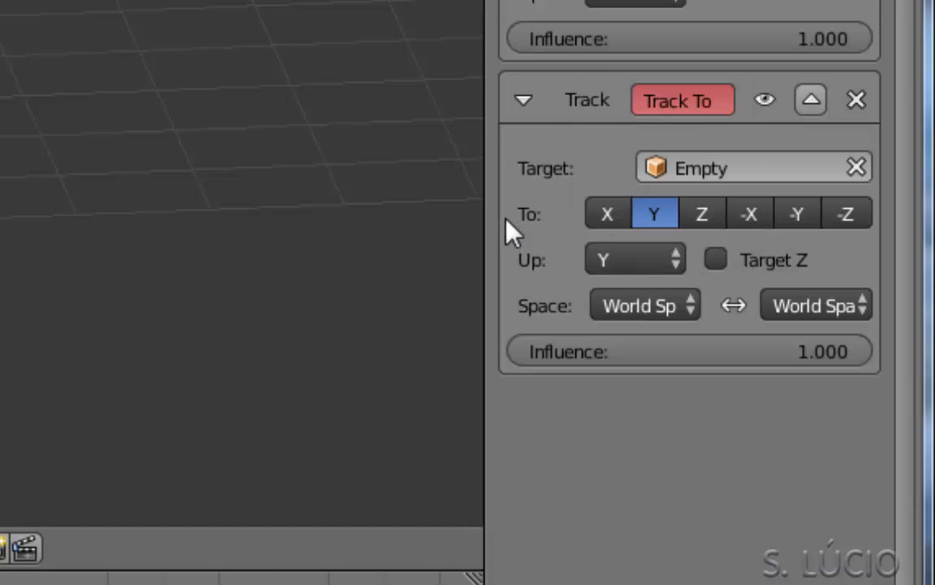
pyautogui.click(846, 216)
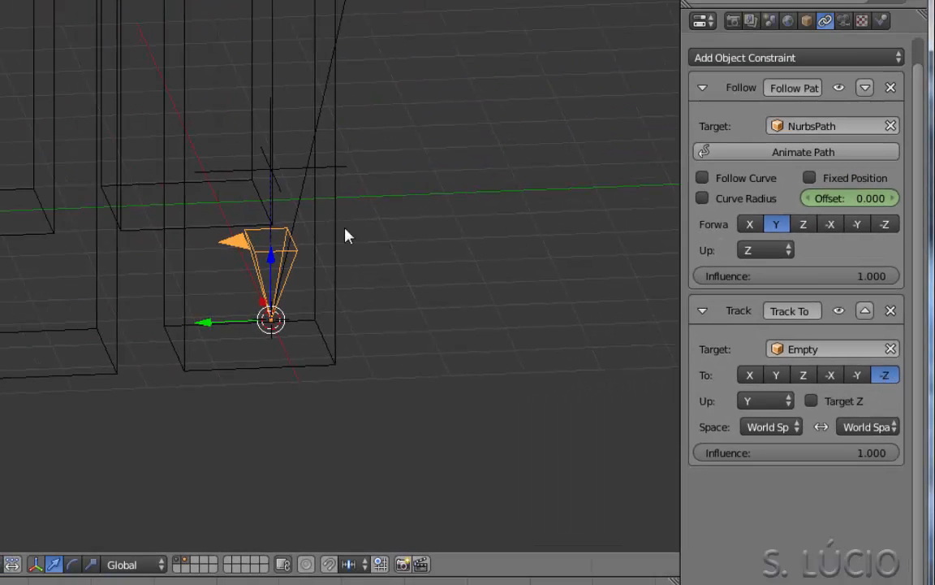
# Move the empty freely to examine how the camera tracks it, and cancel the move.
pyautogui.moveTo(406, 234); pyautogui.dragTo(491, 237, button='middle')
pyautogui.rightClick(276, 174)
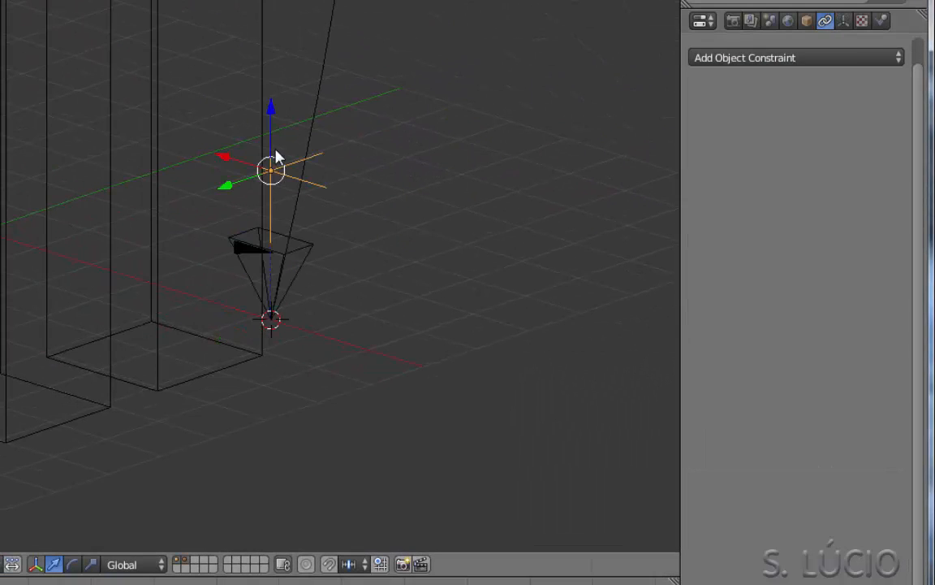
pyautogui.press('g')
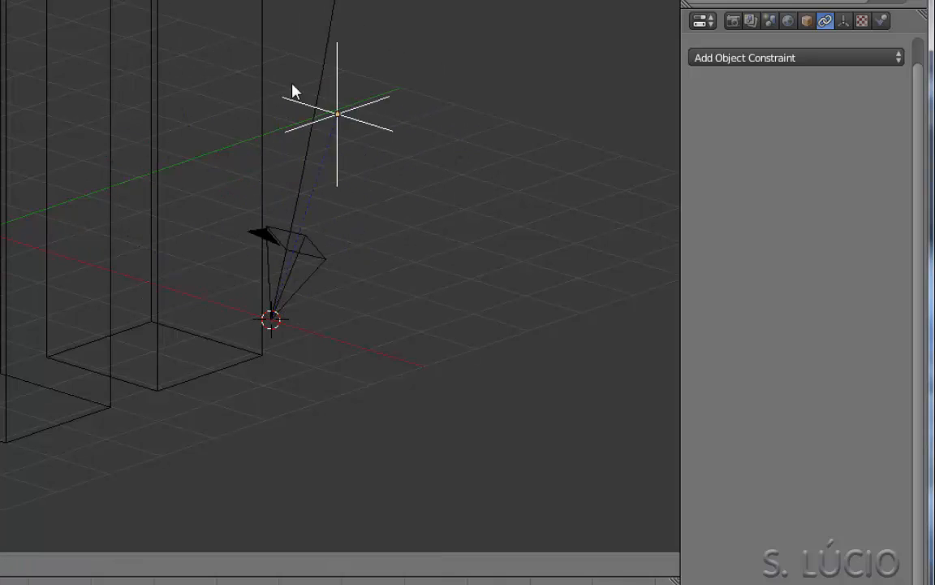
pyautogui.rightClick(461, 103)
pyautogui.moveTo(380, 146); pyautogui.dragTo(415, 309, button='middle')
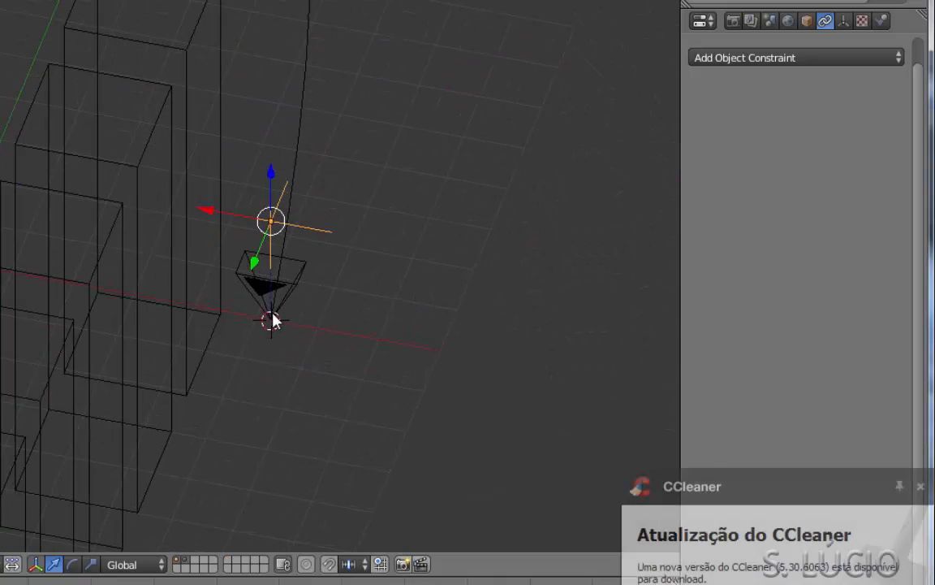
# Move the empty along the X axis slightly toward the nearest building row.
pyautogui.press('g')
pyautogui.press('x')
pyautogui.click(196, 211)
pyautogui.moveTo(197, 212); pyautogui.dragTo(157, 172, button='middle')
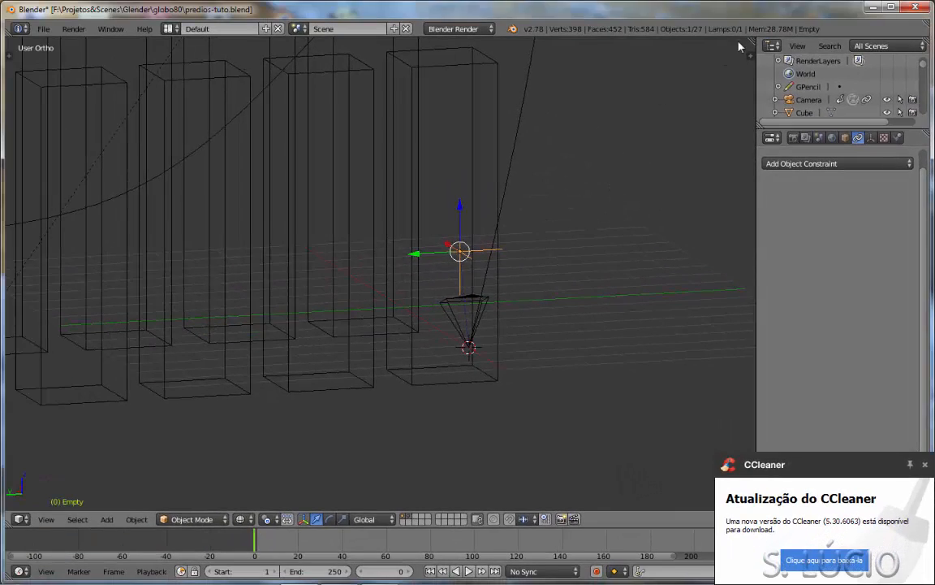
# Split the 3D view in two and show the camera's view with solid shading in one half.
pyautogui.moveTo(739, 46); pyautogui.dragTo(404, 102)
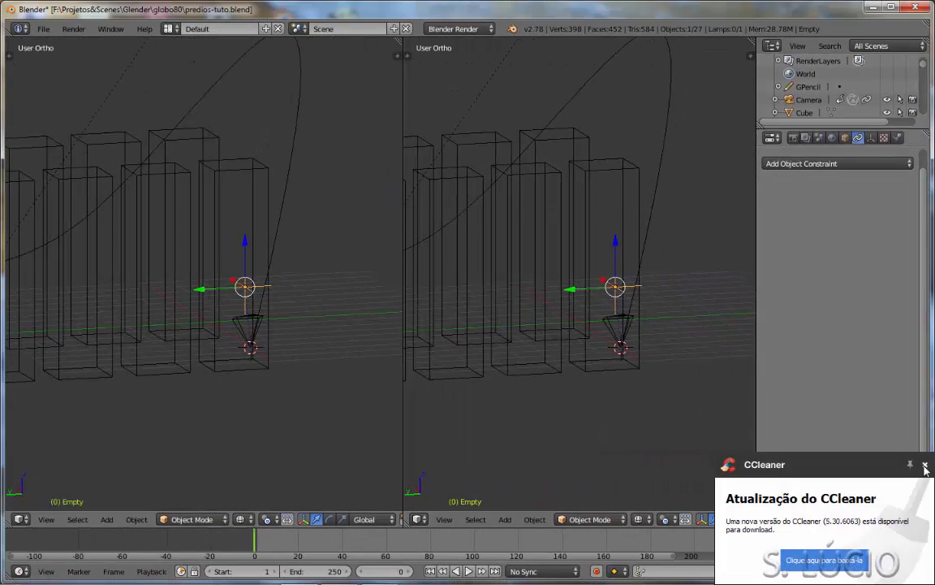
pyautogui.press('KP_0')
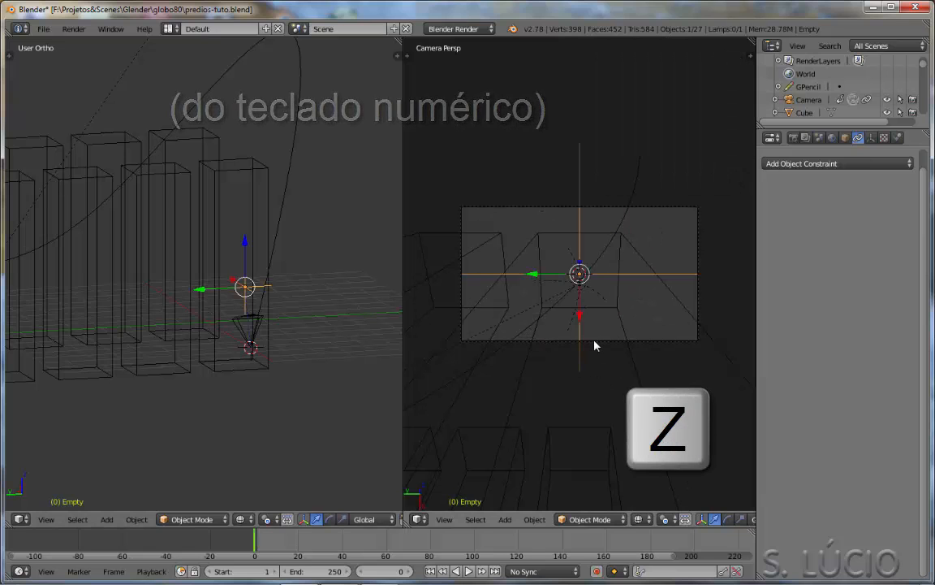
pyautogui.press('z')
# Insert a keyframe on the camera's Follow Path Offset at 0 on frame 0.
pyautogui.moveTo(194, 307); pyautogui.dragTo(250, 324, button='middle')
pyautogui.rightClick(250, 325)
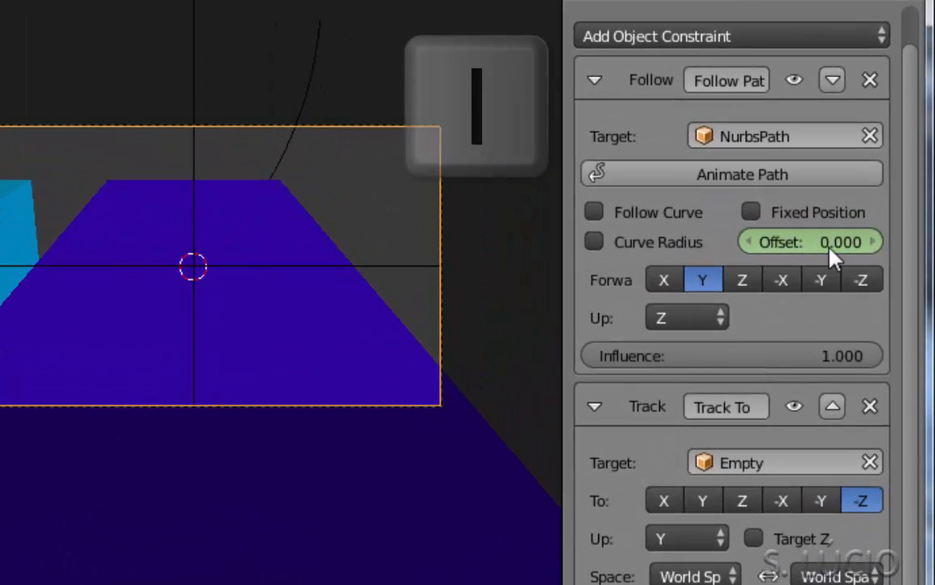
pyautogui.press('i')
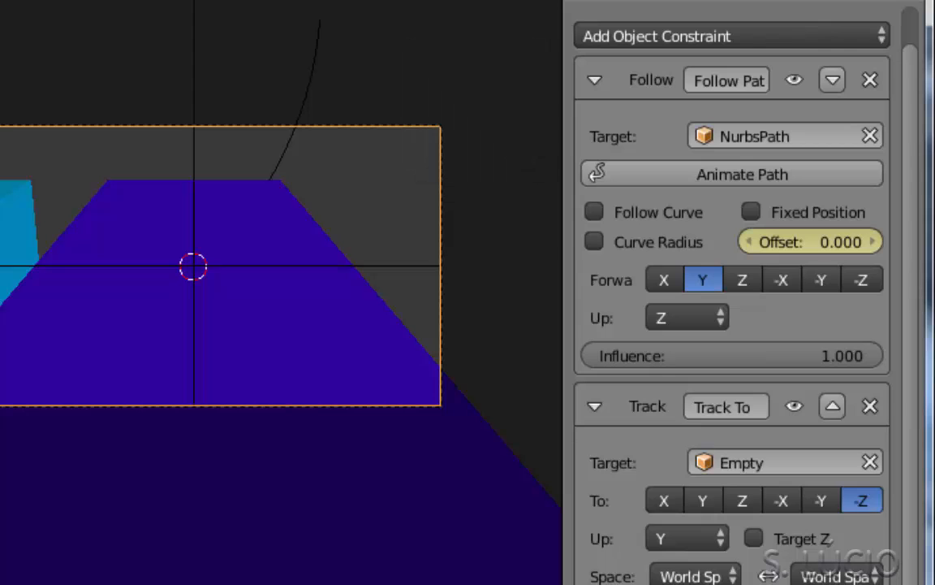
# Go to frame 100, set the camera's Follow Path Offset to -100 and keyframe it.
pyautogui.hotkey('alt', 'a')
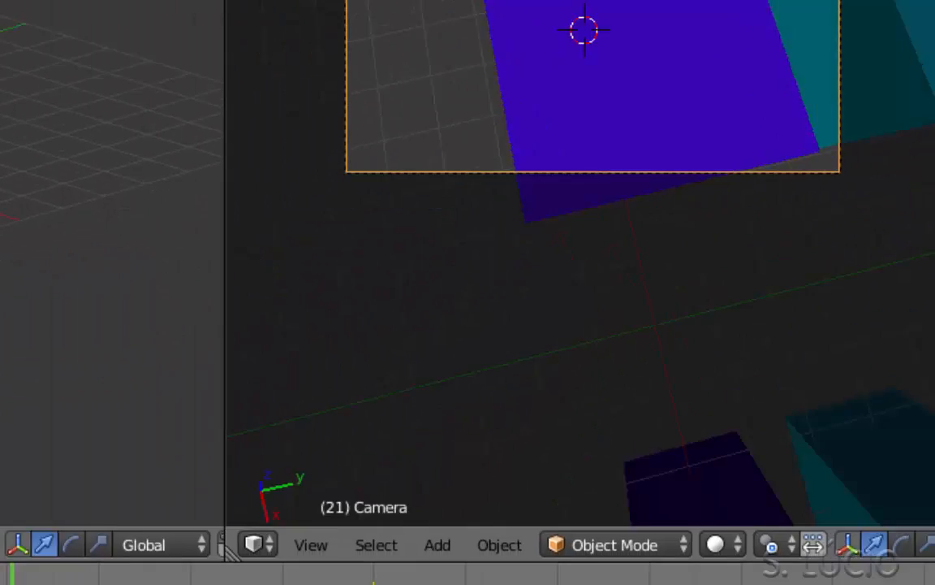
pyautogui.moveTo(12, 584); pyautogui.dragTo(373, 584)
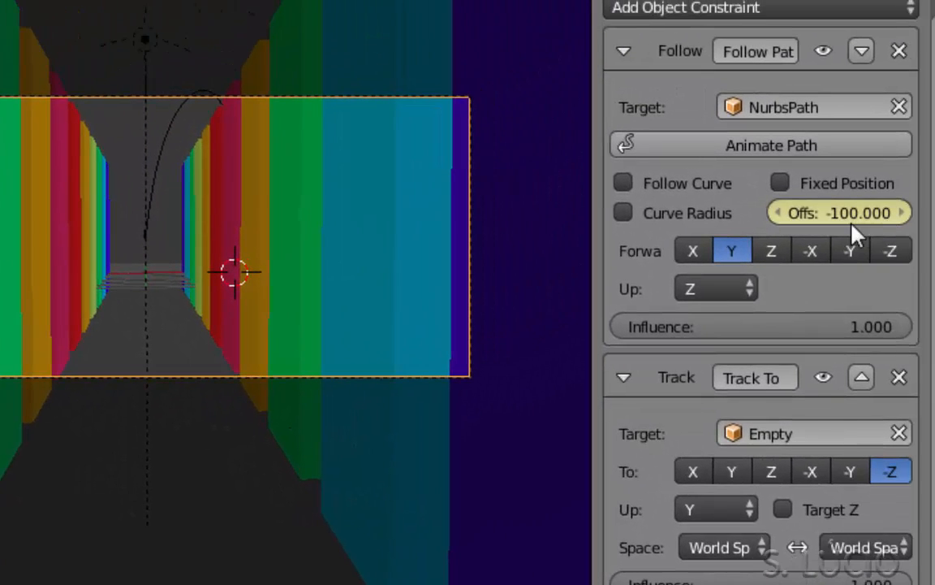
pyautogui.press('i')
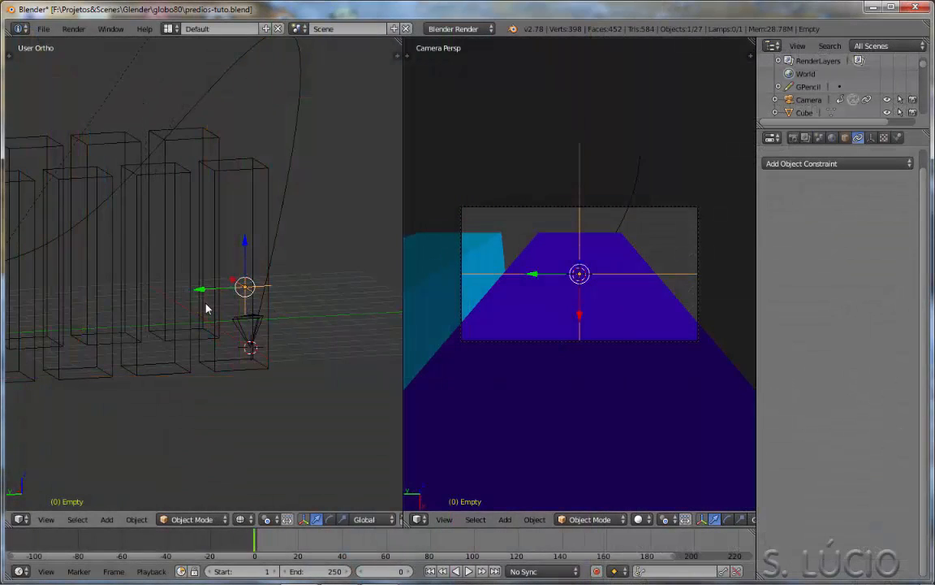
# Insert a Location keyframe for the empty at frame 0.
pyautogui.scroll(2, 243, 341)
pyautogui.moveTo(278, 383); pyautogui.dragTo(294, 347, button='middle')
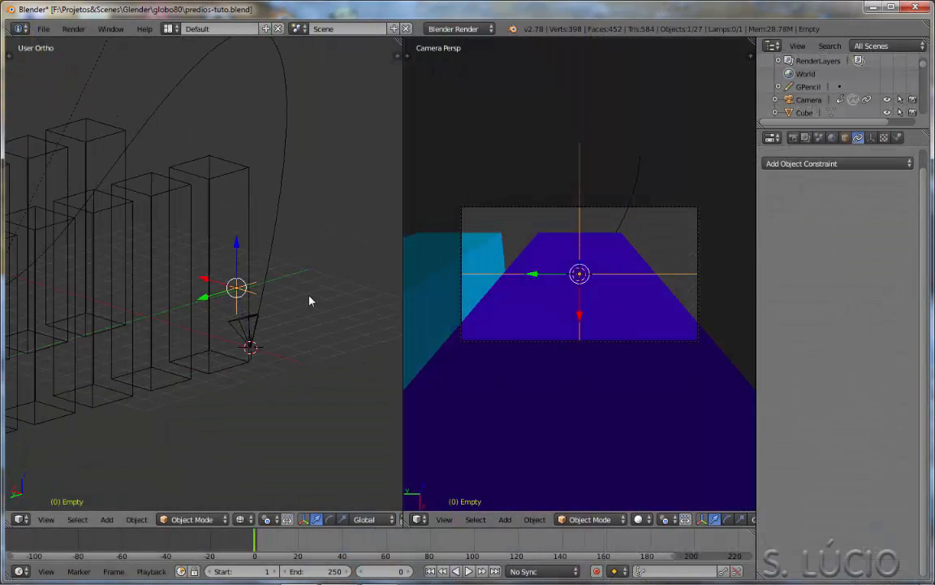
pyautogui.press('i')
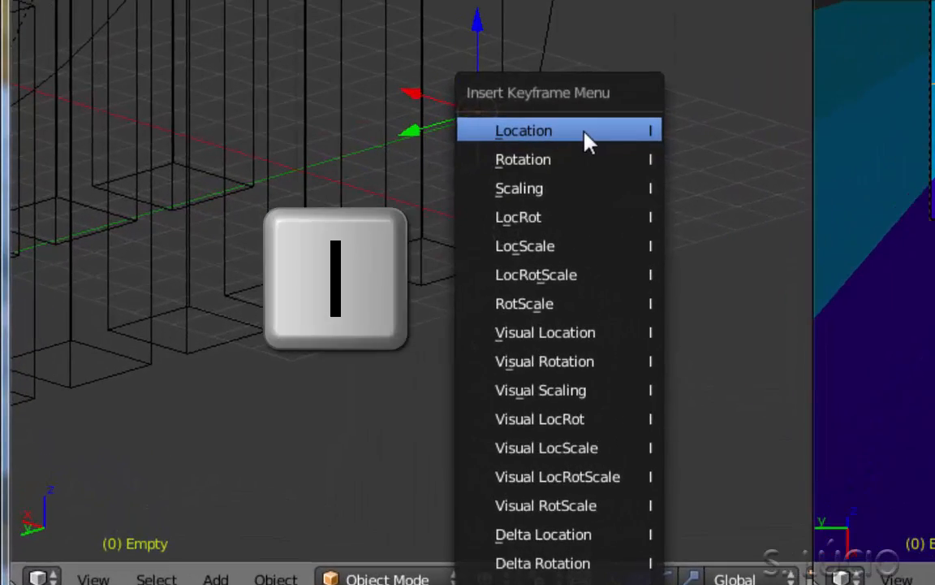
pyautogui.click(586, 140)
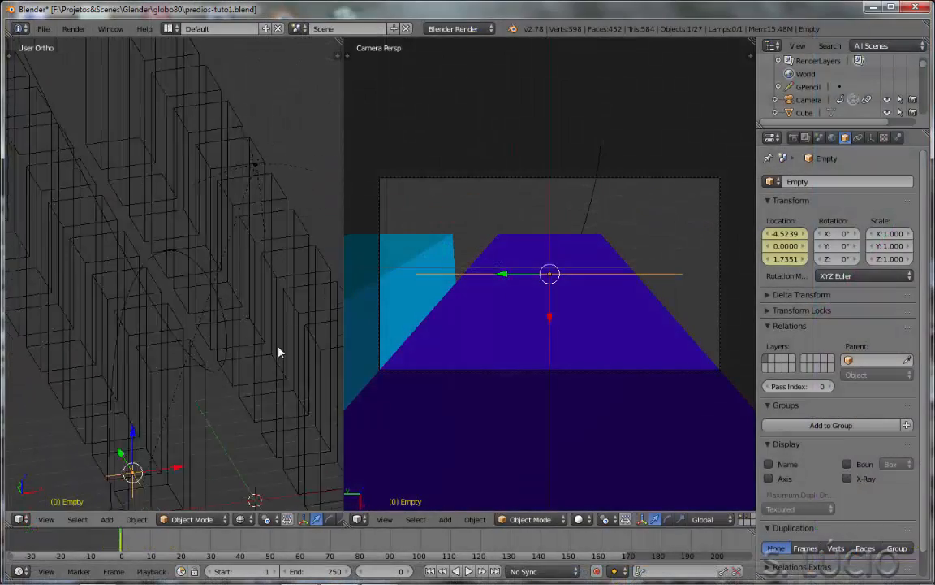
# Go to frame 100 and move the empty between the building rows and along Y past the sphere at the far end.
pyautogui.scroll(-3, 279, 352)
pyautogui.moveTo(278, 352); pyautogui.dragTo(235, 408, button='middle')
pyautogui.moveTo(128, 544); pyautogui.dragTo(420, 548)
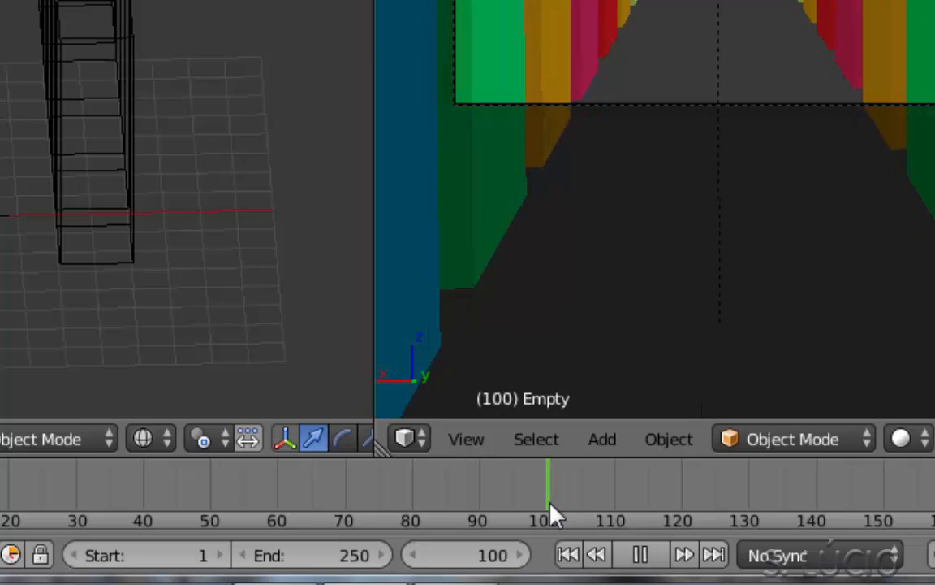
pyautogui.press('KP_7')
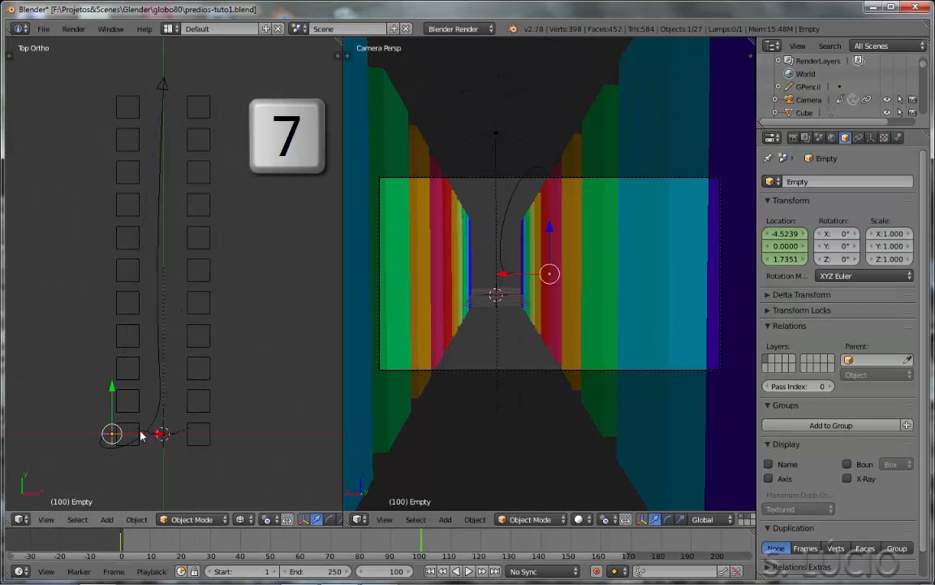
pyautogui.moveTo(141, 436); pyautogui.dragTo(192, 435)
pyautogui.moveTo(161, 404); pyautogui.dragTo(190, 361)
pyautogui.keyDown('shift'); pyautogui.moveTo(244, 297); pyautogui.dragTo(249, 457, button='middle'); pyautogui.keyUp('shift')
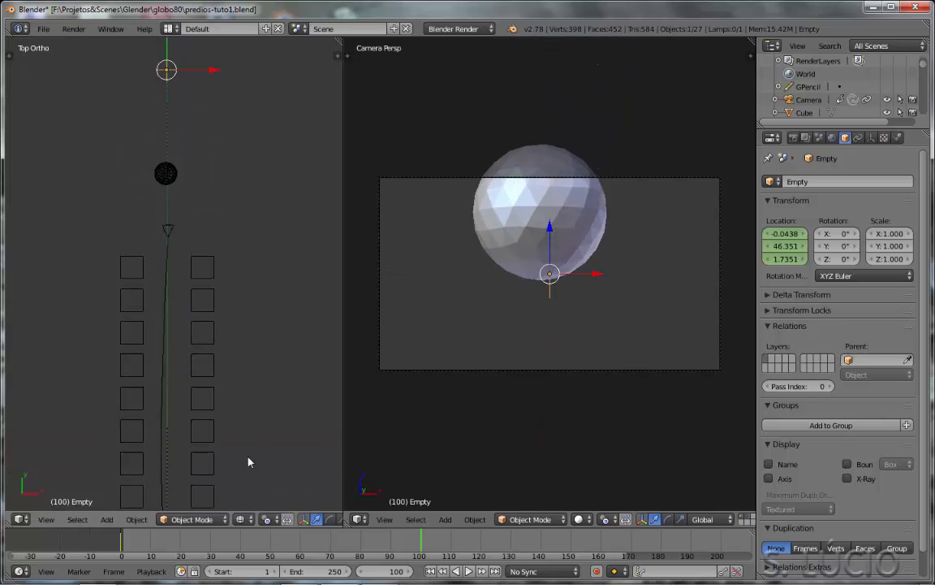
# Center the empty on the sphere by adjusting its Y and Z position to about 37.18 and 3.21.
pyautogui.scroll(2, 179, 170)
pyautogui.moveTo(175, 54); pyautogui.dragTo(170, 199)
pyautogui.press('KP_3')
pyautogui.keyDown('shift'); pyautogui.moveTo(280, 209); pyautogui.dragTo(239, 217, button='middle'); pyautogui.keyUp('shift')
pyautogui.moveTo(188, 246)
pyautogui.mouseDown()
pyautogui.moveTo(189, 223)
pyautogui.moveTo(187, 231)
pyautogui.mouseUp()
pyautogui.press('KP_1')
pyautogui.scroll(6, 236, 291)
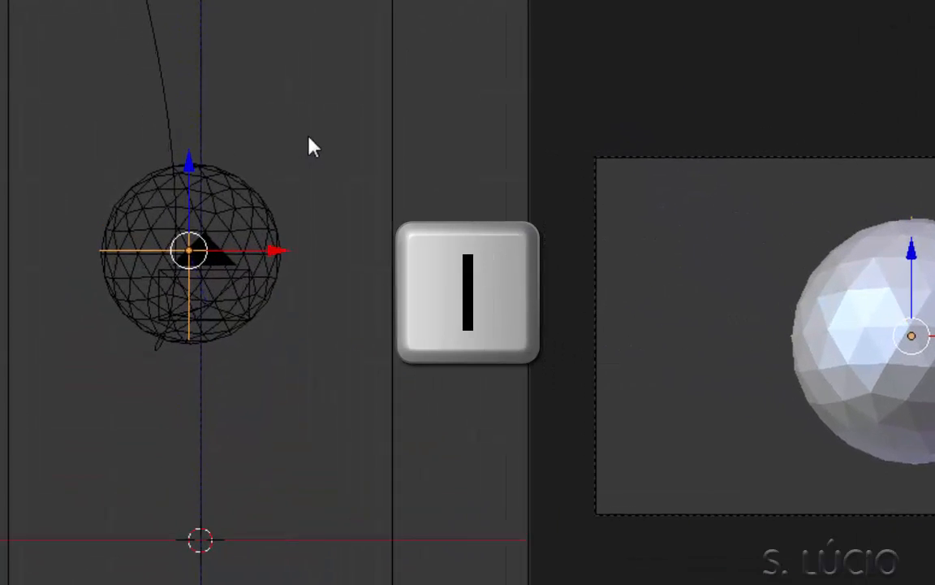
# Insert a Location keyframe for the empty at frame 100 and scrub the timeline to preview the motion.
pyautogui.press('i')
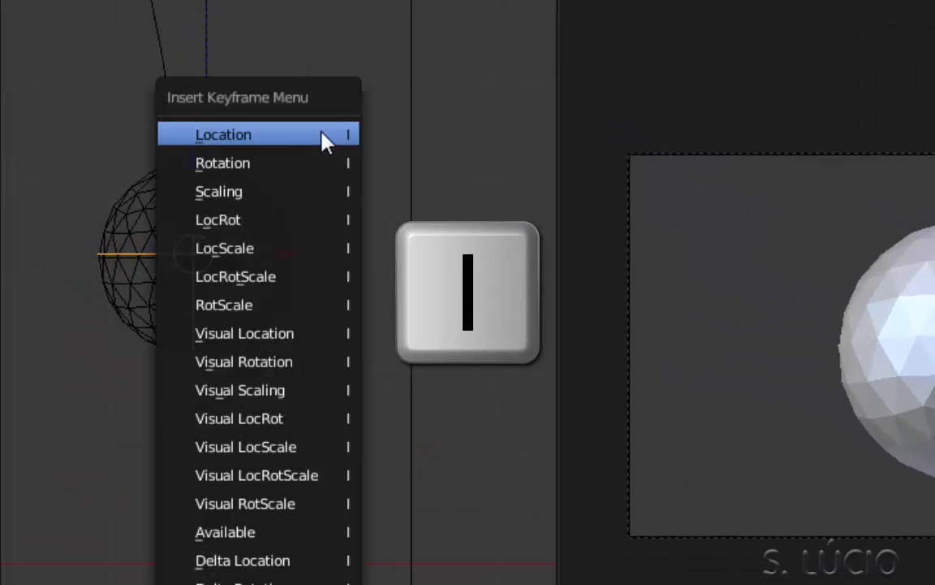
pyautogui.click(277, 138)
pyautogui.moveTo(413, 539)
pyautogui.mouseDown()
pyautogui.moveTo(147, 549)
pyautogui.moveTo(245, 553)
pyautogui.moveTo(422, 536)
pyautogui.mouseUp()
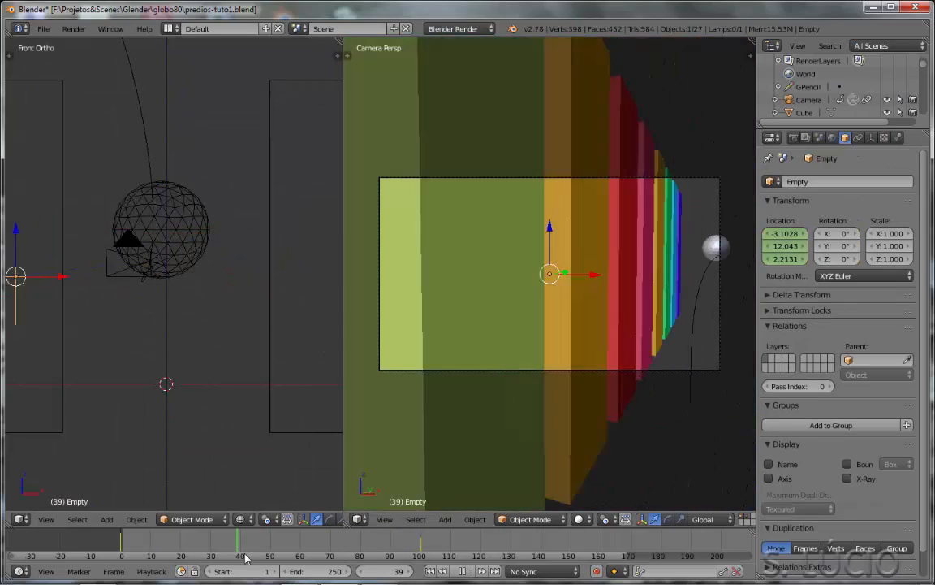
# Select the camera and switch the wireframe 3D view area to the Graph Editor.
pyautogui.scroll(-8, 212, 293)
pyautogui.moveTo(122, 286); pyautogui.dragTo(192, 318, button='middle')
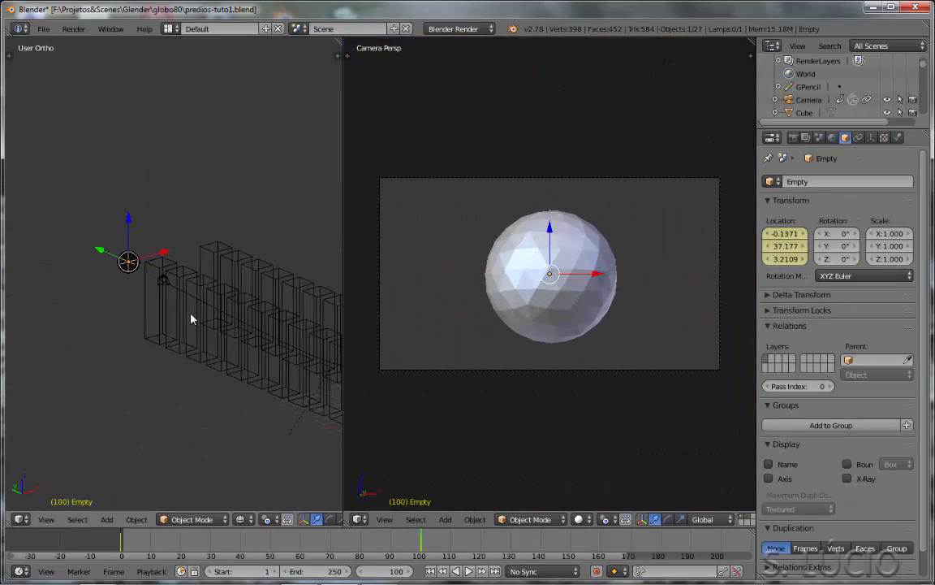
pyautogui.keyDown('shift'); pyautogui.moveTo(164, 286); pyautogui.dragTo(127, 282, button='middle'); pyautogui.keyUp('shift')
pyautogui.rightClick(125, 281)
pyautogui.scroll(-3, 152, 270)
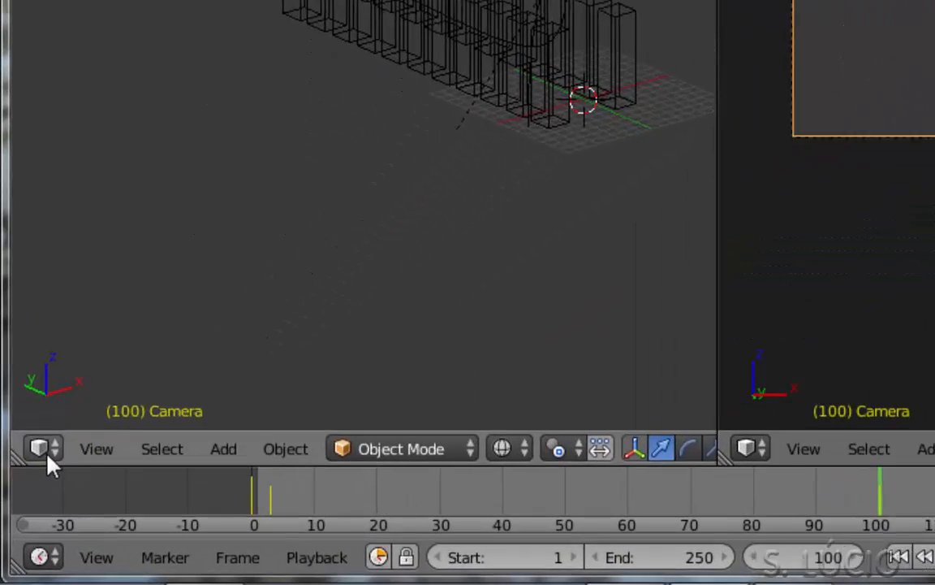
pyautogui.click(28, 485)
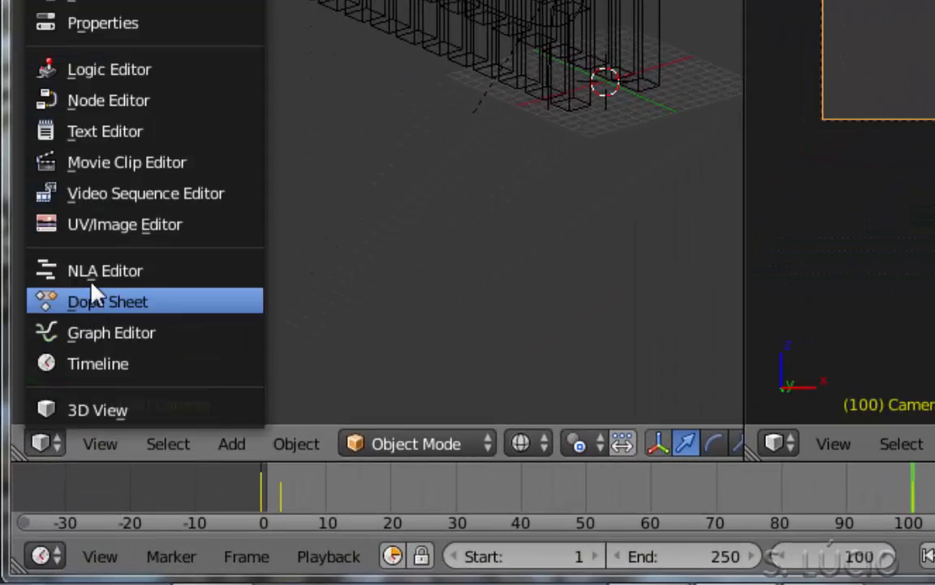
pyautogui.click(97, 339)
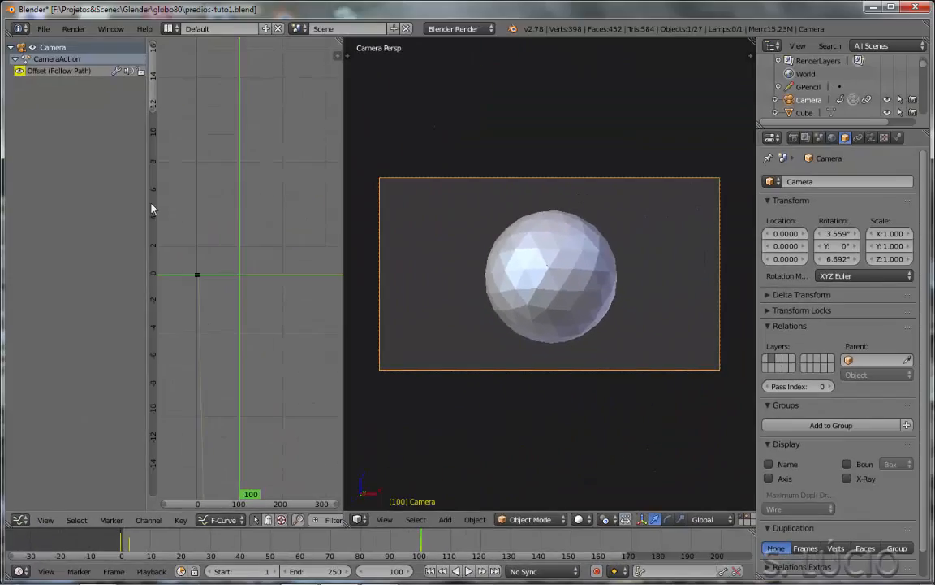
# Steepen the end of the camera's Offset curve by raising the frame 100 keyframe's incoming handle to about -58.
pyautogui.scroll(-4, 267, 322)
pyautogui.moveTo(264, 302); pyautogui.dragTo(248, 185, button='middle')
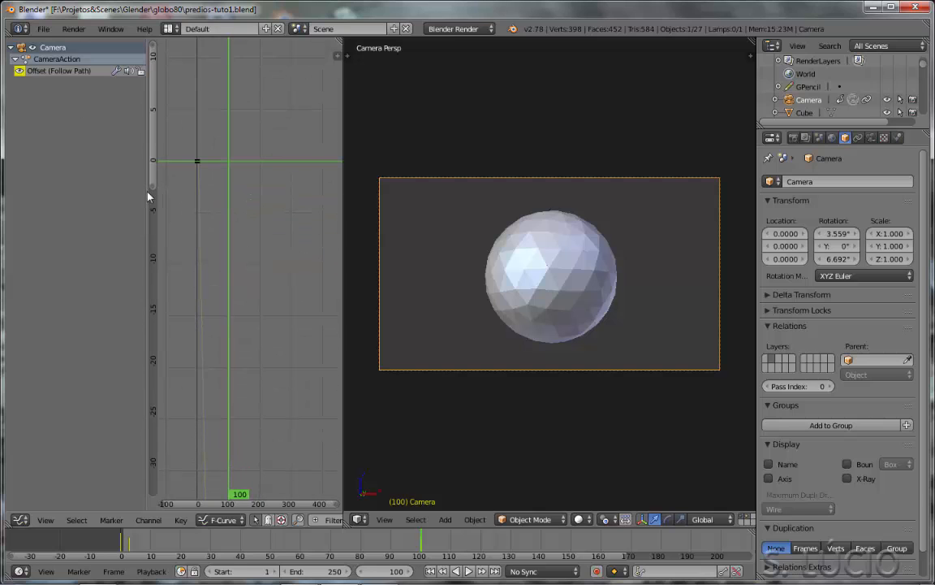
pyautogui.moveTo(150, 188); pyautogui.dragTo(155, 516)
pyautogui.moveTo(333, 505); pyautogui.dragTo(247, 504)
pyautogui.moveTo(165, 504); pyautogui.dragTo(261, 488)
pyautogui.scroll(-6, 261, 454)
pyautogui.moveTo(261, 438); pyautogui.dragTo(293, 384, button='middle')
pyautogui.scroll(6, 280, 357)
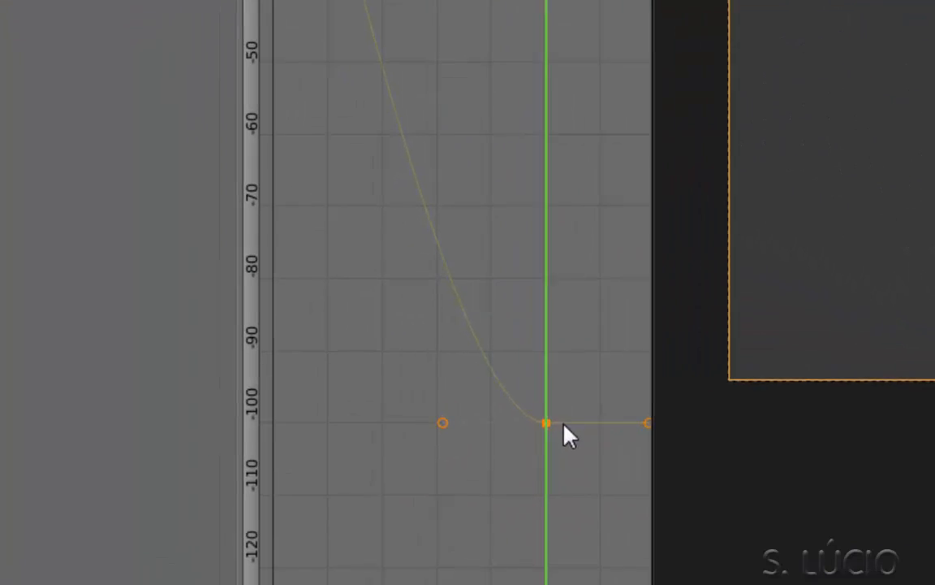
pyautogui.rightClick(290, 391)
pyautogui.rightClick(452, 424)
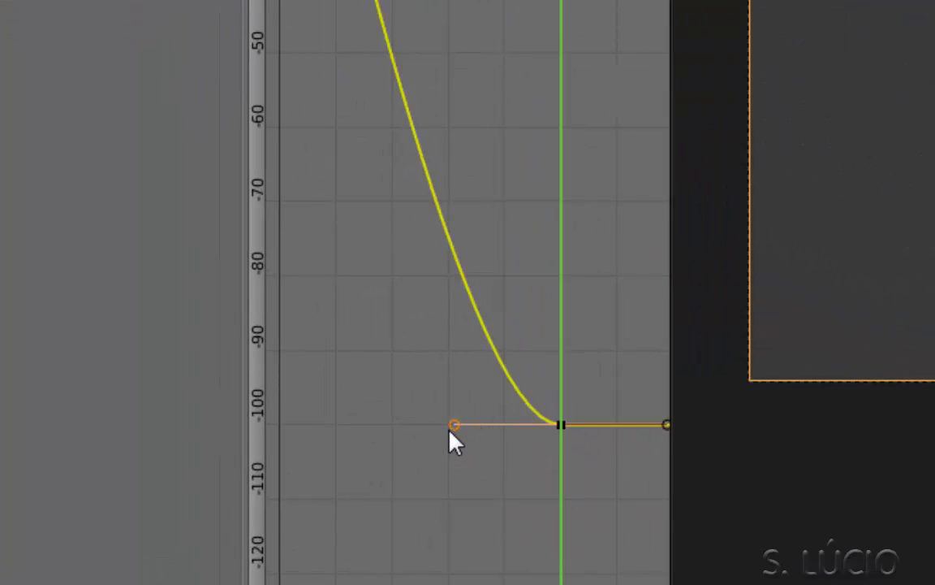
pyautogui.press('g')
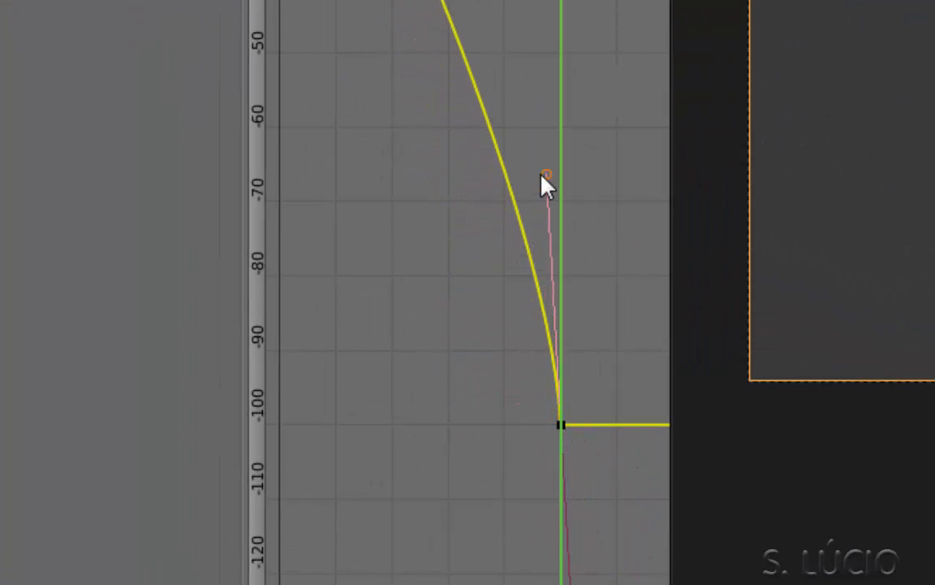
pyautogui.click(544, 120)
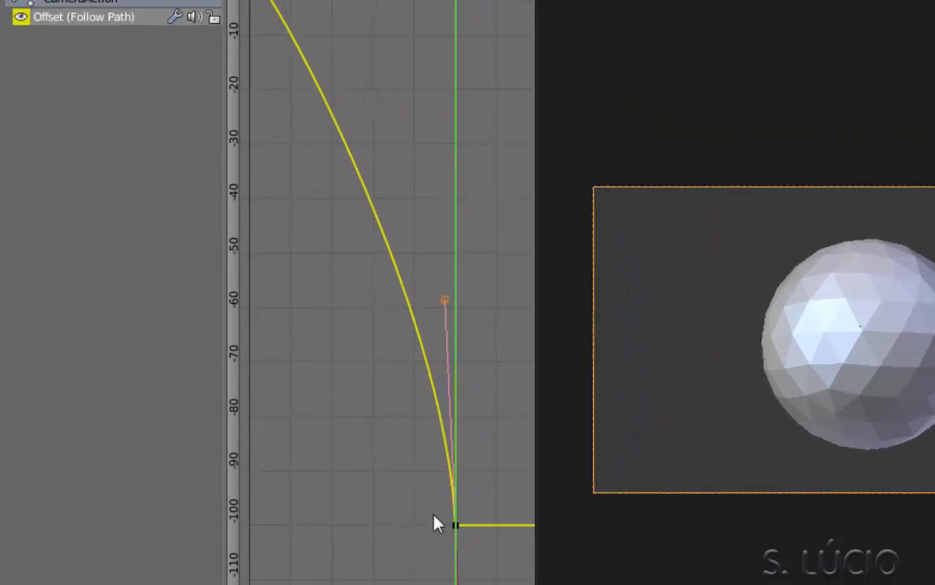
# Return to frame 0 and play the animation through the camera to check the new speed curve.
pyautogui.moveTo(421, 536); pyautogui.dragTo(87, 535)
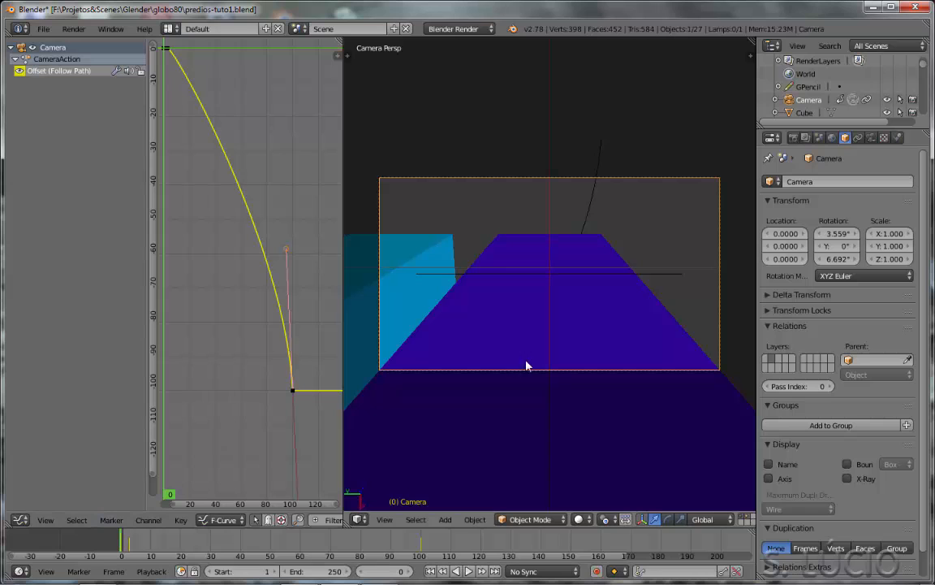
pyautogui.hotkey('alt', 'a')
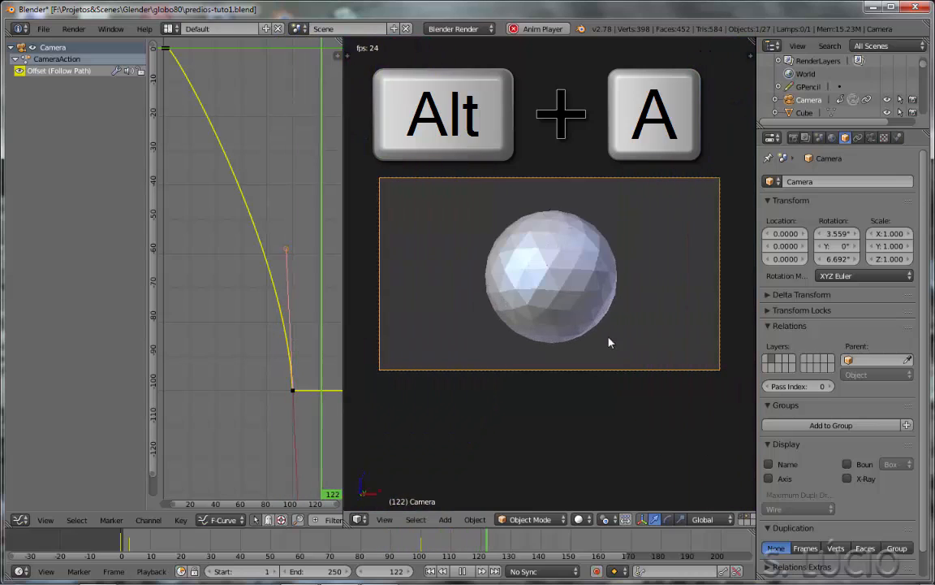
pyautogui.press('Escape')
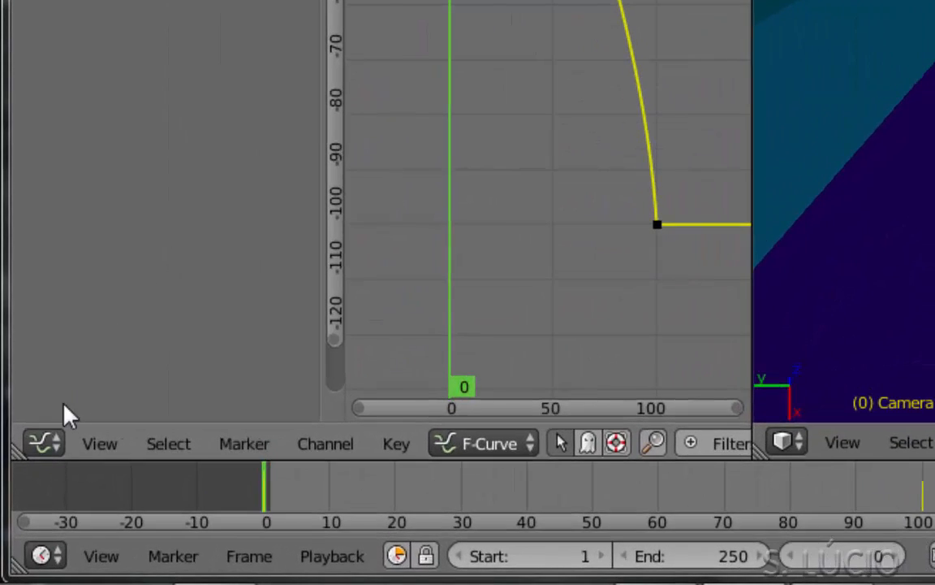
# Switch the Graph Editor area back to a 3D View showing both building rows.
pyautogui.click(45, 442)
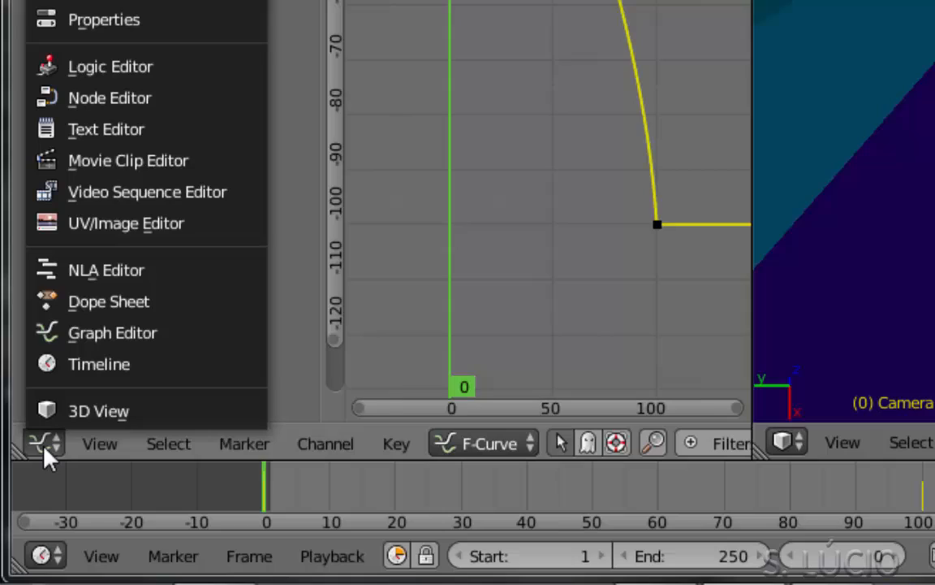
pyautogui.click(85, 409)
pyautogui.moveTo(332, 111); pyautogui.dragTo(467, 83, button='middle')
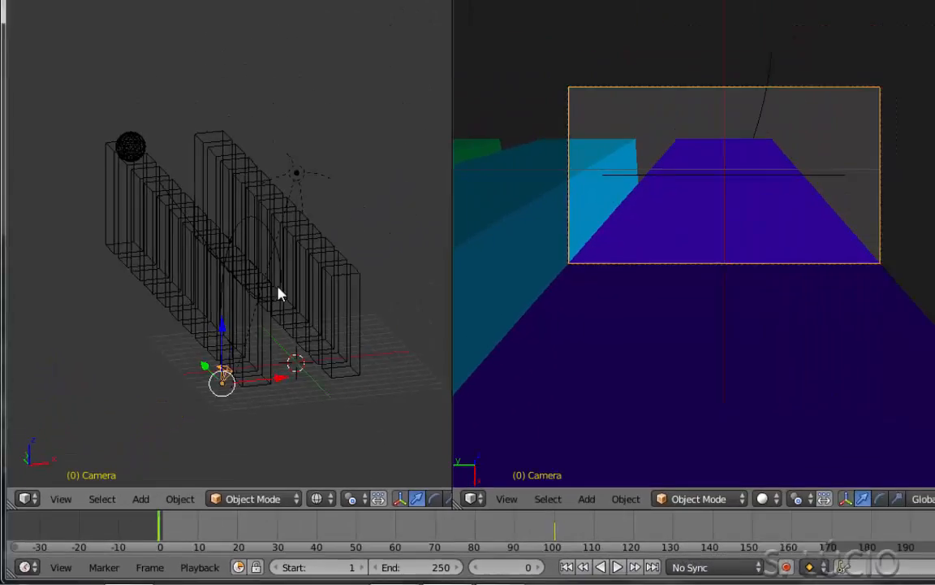
pyautogui.scroll(2, 401, 321)
pyautogui.moveTo(401, 321); pyautogui.dragTo(401, 289, button='middle')
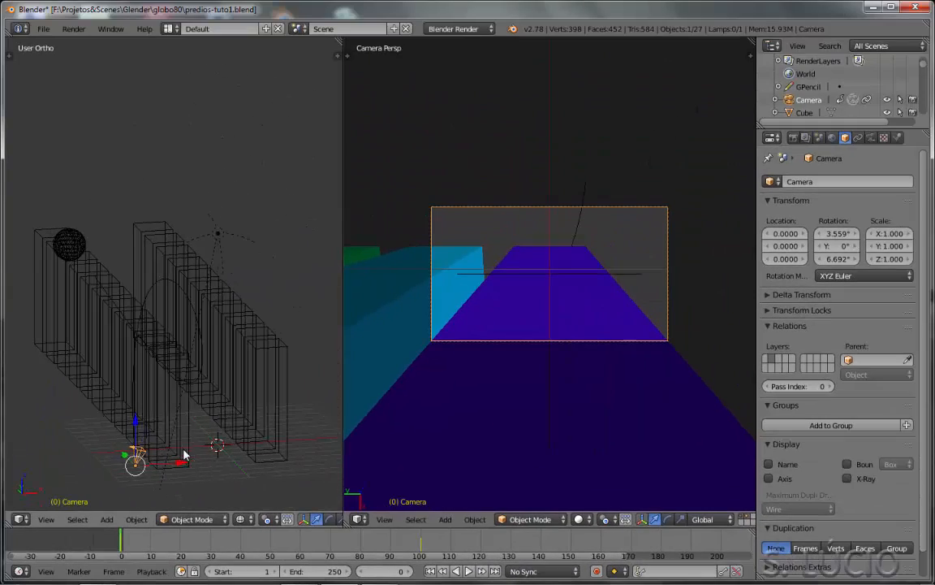
# Select the empty and run the animation to examine how it moves relative to the camera.
pyautogui.rightClick(153, 427)
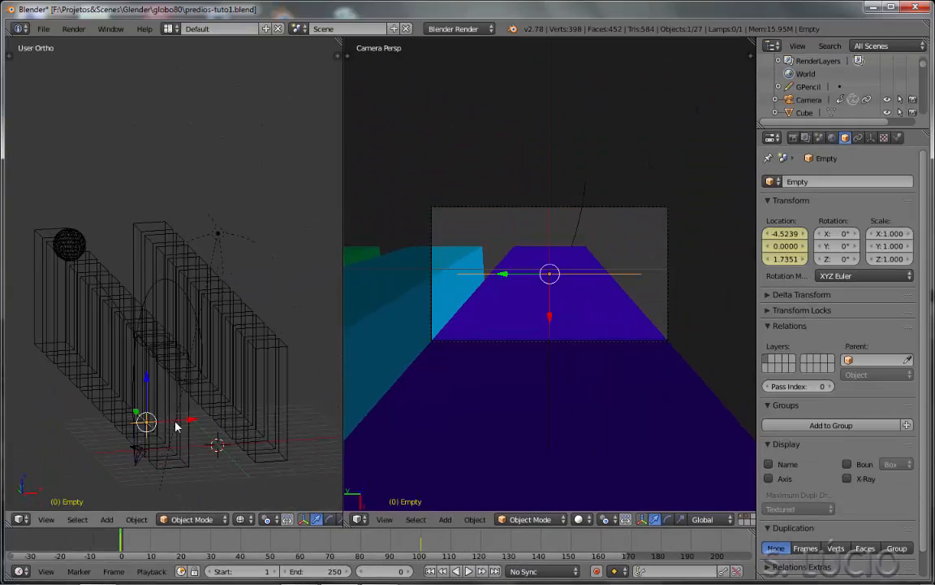
pyautogui.scroll(2, 176, 422)
pyautogui.keyDown('shift'); pyautogui.moveTo(175, 421); pyautogui.dragTo(201, 341, button='middle'); pyautogui.keyUp('shift')
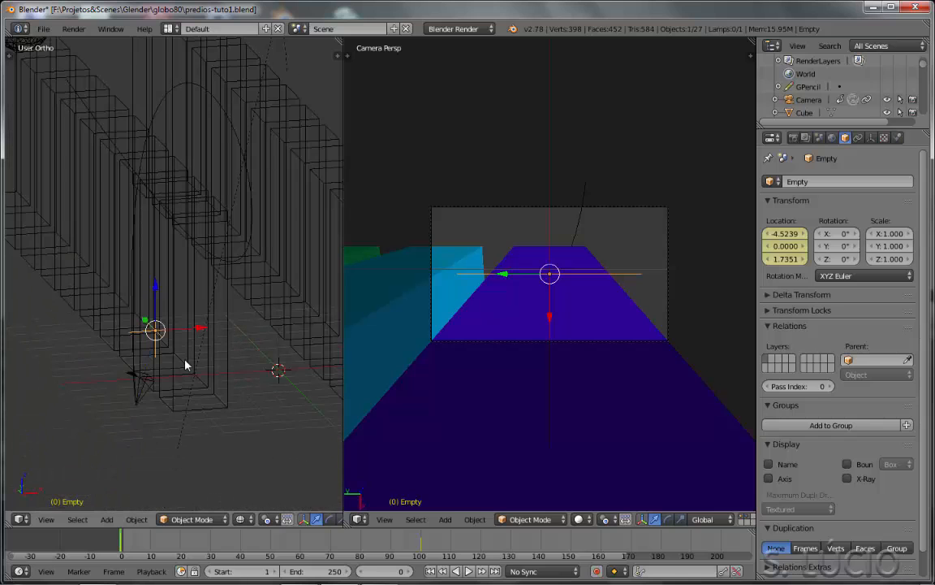
pyautogui.hotkey('alt', 'a')
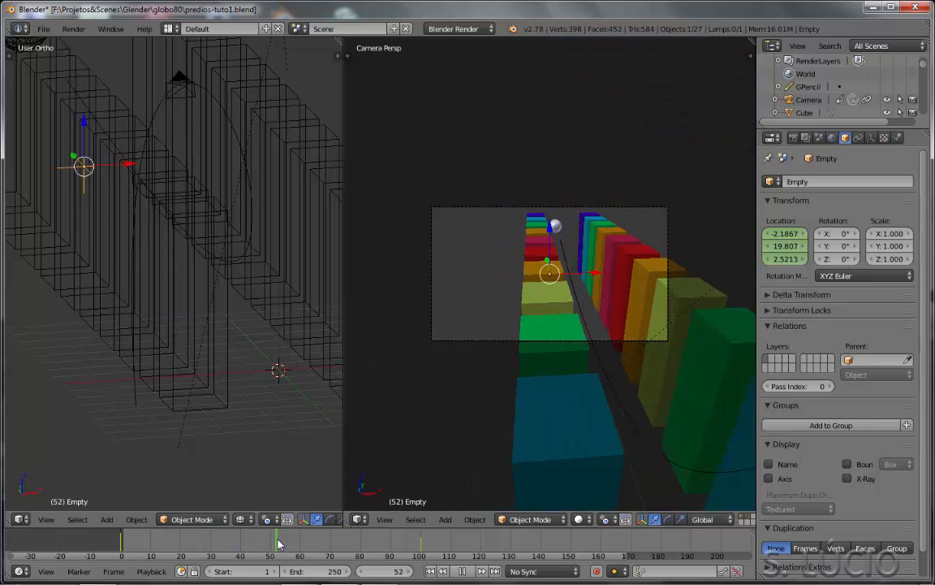
# At frame 52, move the empty along Y to the near end of the rows and shift it between them to about X -0.65.
pyautogui.hotkey('alt', 'a')
pyautogui.scroll(-2, 178, 254)
pyautogui.moveTo(178, 253); pyautogui.dragTo(130, 353, button='middle')
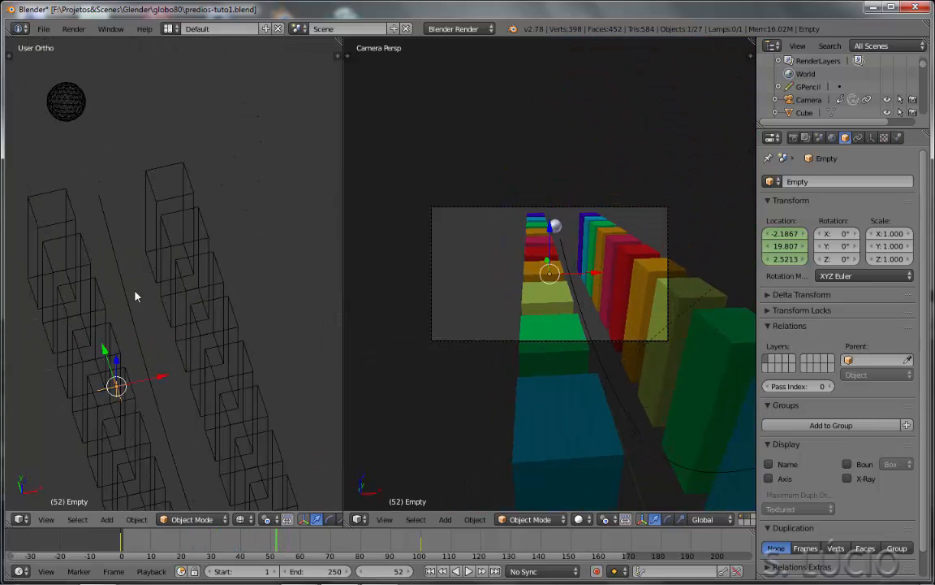
pyautogui.scroll(-2, 136, 297)
pyautogui.moveTo(123, 319); pyautogui.dragTo(209, 505)
pyautogui.keyDown('shift'); pyautogui.moveTo(208, 504); pyautogui.dragTo(188, 327, button='middle'); pyautogui.keyUp('shift')
pyautogui.moveTo(192, 359); pyautogui.dragTo(211, 357)
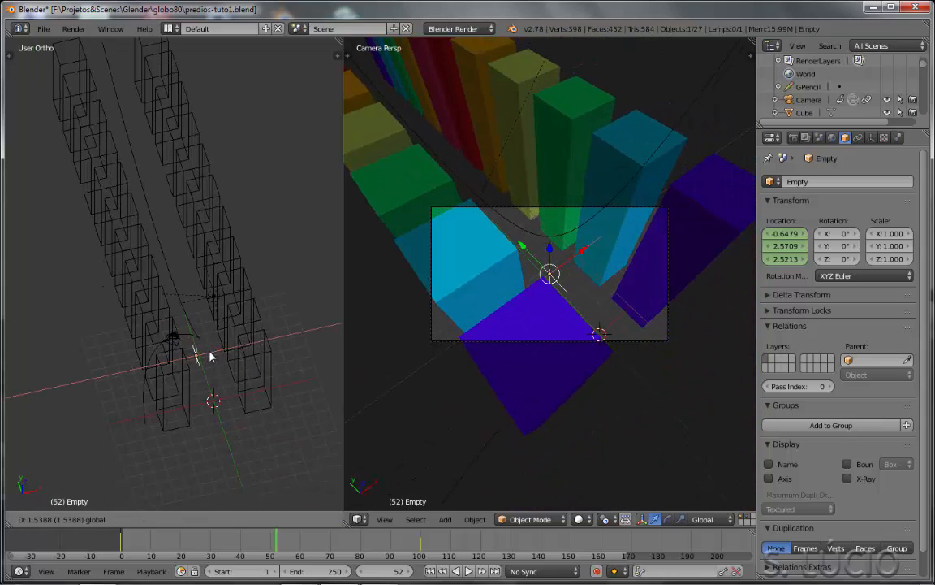
# Fine-tune the empty's position beside the front buildings, bringing Y close to the origin, and insert a Location keyframe at frame 52.
pyautogui.keyDown('shift'); pyautogui.moveTo(186, 362); pyautogui.dragTo(187, 290, button='middle'); pyautogui.keyUp('shift')
pyautogui.scroll(1, 186, 288)
pyautogui.moveTo(190, 251); pyautogui.dragTo(203, 285)
pyautogui.moveTo(254, 289); pyautogui.dragTo(308, 265, button='middle')
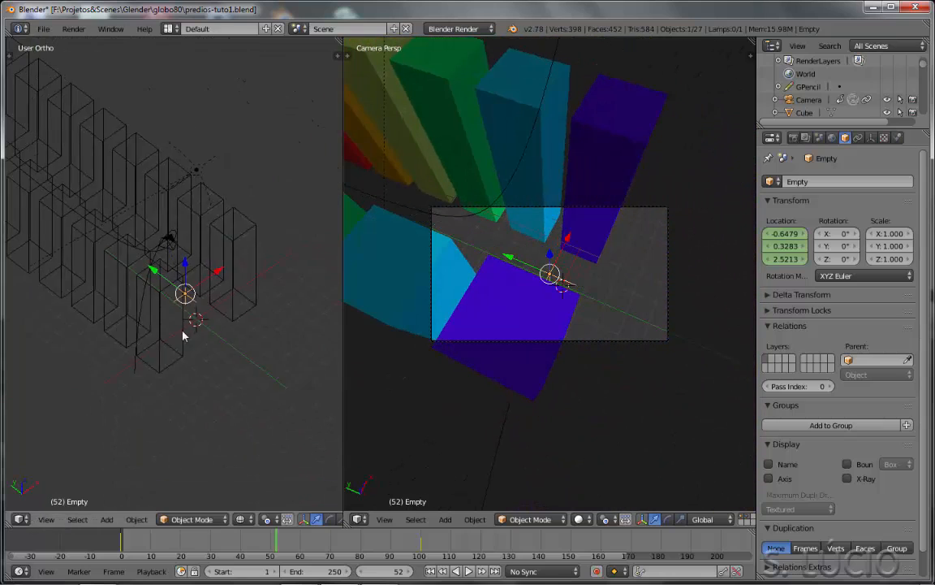
pyautogui.keyDown('shift'); pyautogui.moveTo(180, 328); pyautogui.dragTo(195, 269, button='middle'); pyautogui.keyUp('shift')
pyautogui.moveTo(194, 211); pyautogui.dragTo(206, 201)
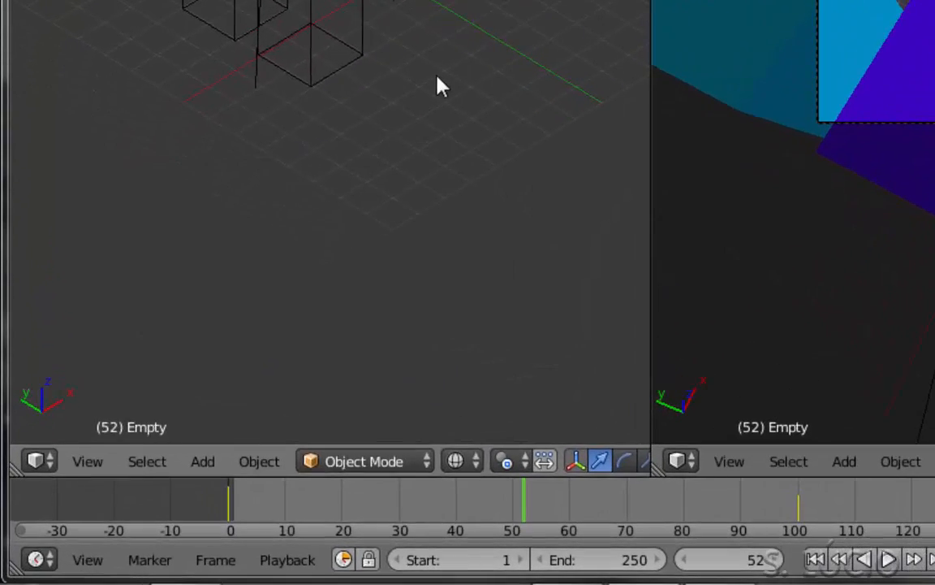
pyautogui.press('i')
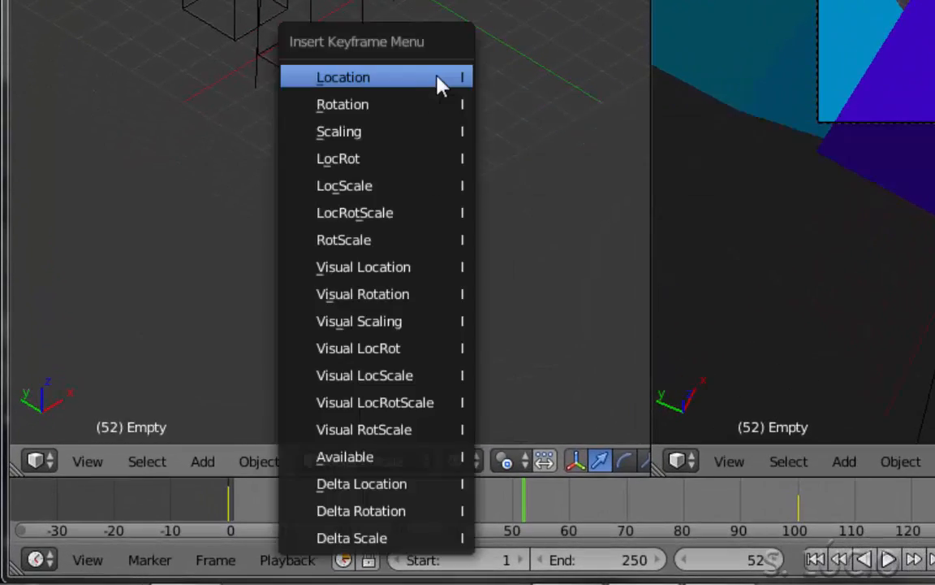
pyautogui.click(439, 80)
# Raise the empty beside the first building and insert a Location keyframe at frame 30.
pyautogui.moveTo(435, 520); pyautogui.dragTo(330, 530)
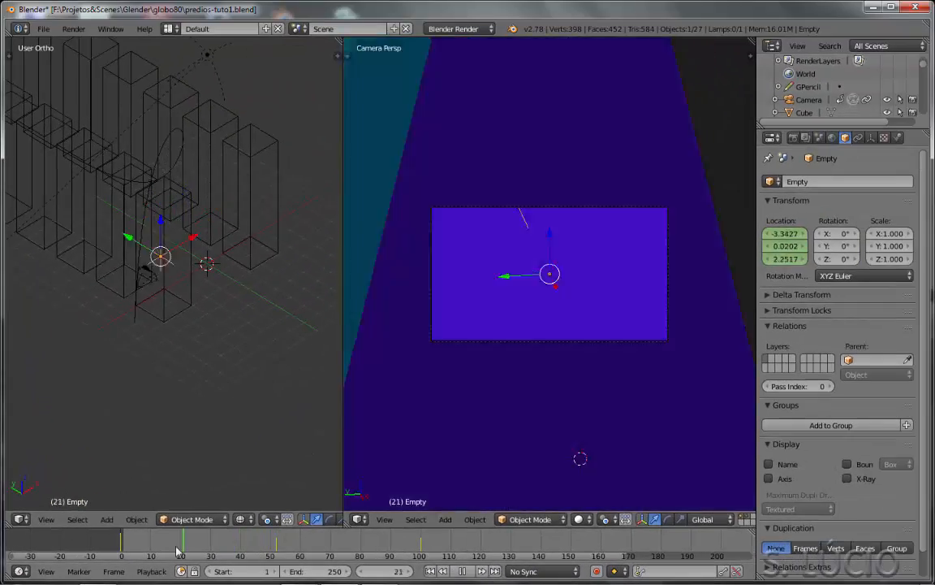
pyautogui.moveTo(184, 335); pyautogui.dragTo(178, 289, button='middle')
pyautogui.moveTo(173, 285); pyautogui.dragTo(171, 157)
pyautogui.press('i')
pyautogui.click(259, 177)
# At frame 64, shift the empty along negative X in top view, lower it in front view, and insert a Location keyframe.
pyautogui.moveTo(210, 540); pyautogui.dragTo(313, 540)
pyautogui.scroll(-1, 276, 406)
pyautogui.moveTo(167, 211); pyautogui.dragTo(255, 270, button='middle')
pyautogui.press('KP_7')
pyautogui.scroll(3, 255, 269)
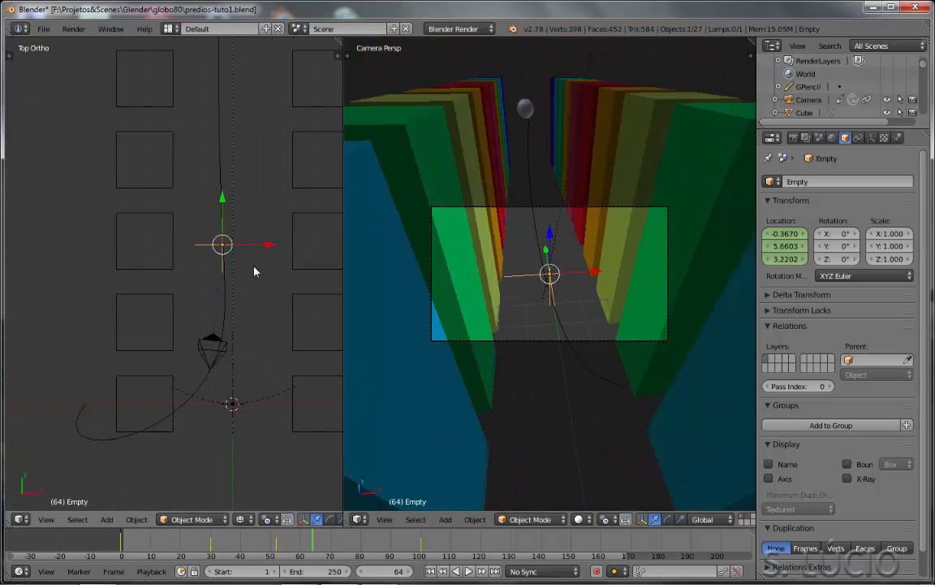
pyautogui.moveTo(271, 245); pyautogui.dragTo(232, 246)
pyautogui.press('KP_1')
pyautogui.moveTo(185, 175); pyautogui.dragTo(186, 253)
pyautogui.press('i')
pyautogui.click(249, 267)
# At about frame 75, raise the empty, shift it along positive X, and insert a Location keyframe.
pyautogui.moveTo(315, 544); pyautogui.dragTo(347, 544)
pyautogui.moveTo(194, 236); pyautogui.dragTo(195, 187)
pyautogui.moveTo(218, 233); pyautogui.dragTo(256, 235)
pyautogui.press('i')
pyautogui.click(272, 252)
pyautogui.moveTo(344, 544); pyautogui.dragTo(203, 544)
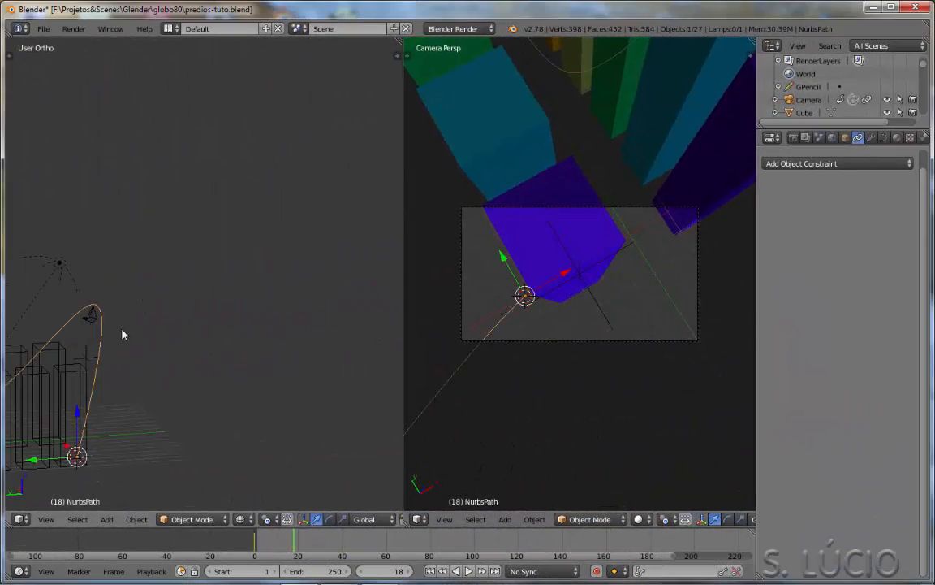
# Adjust the control points at the upper loop of the camera's Nurbs path.
pyautogui.moveTo(121, 334); pyautogui.dragTo(327, 149, button='middle')
pyautogui.moveTo(268, 144); pyautogui.dragTo(266, 146)
pyautogui.moveTo(252, 154); pyautogui.dragTo(117, 237, button='middle')
pyautogui.moveTo(363, 216)
pyautogui.mouseDown()
pyautogui.moveTo(369, 207)
pyautogui.moveTo(355, 227)
pyautogui.mouseUp()
pyautogui.moveTo(301, 242); pyautogui.dragTo(276, 230)
pyautogui.moveTo(277, 230); pyautogui.dragTo(341, 166, button='middle')
# Smooth the Nurbs path's descent by moving its low control point and the following point between the buildings along Y.
pyautogui.rightClick(77, 425)
pyautogui.moveTo(44, 428); pyautogui.dragTo(100, 424)
pyautogui.moveTo(101, 418); pyautogui.dragTo(60, 400, button='middle')
pyautogui.rightClick(88, 363)
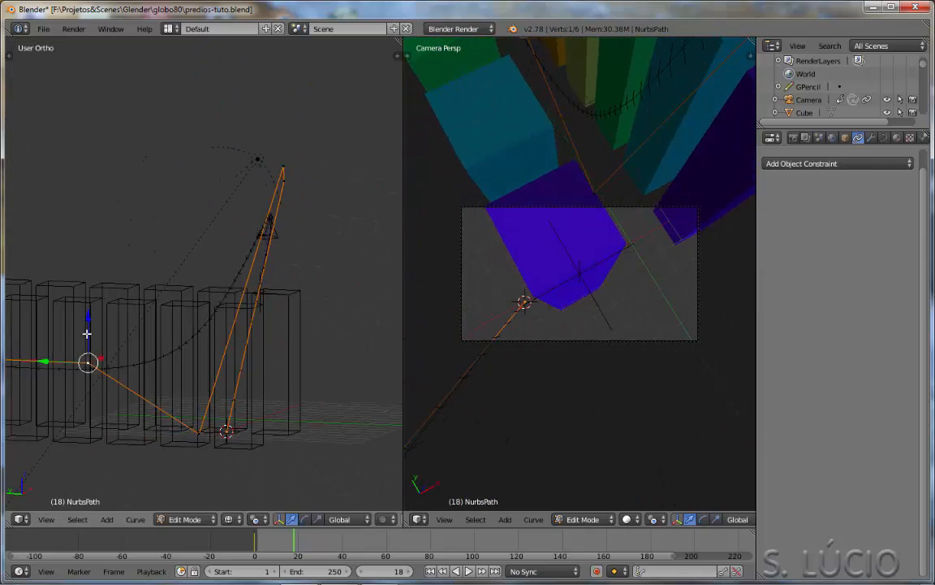
pyautogui.moveTo(86, 334); pyautogui.dragTo(87, 340)
pyautogui.moveTo(61, 366); pyautogui.dragTo(109, 368)
pyautogui.moveTo(110, 367); pyautogui.dragTo(323, 399, button='middle')
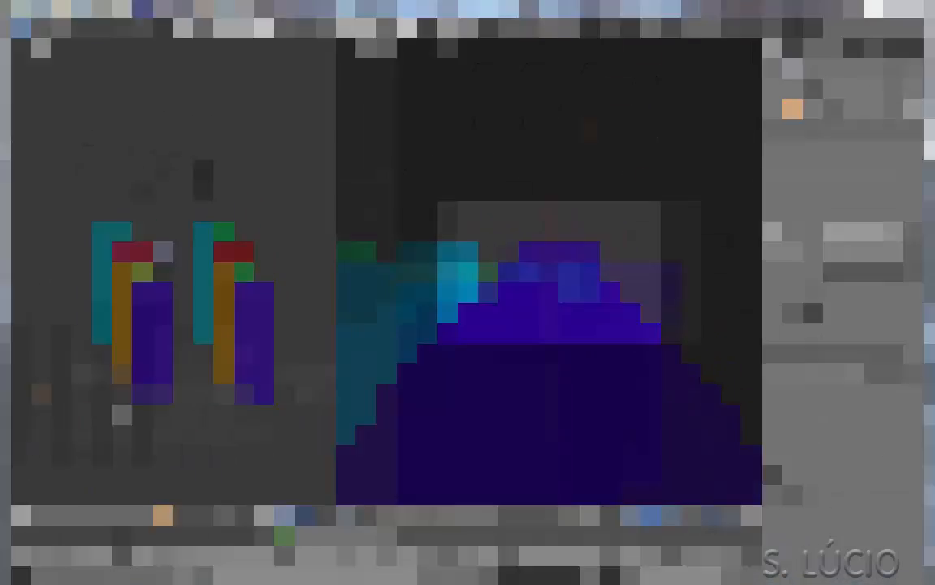
# Play the animation through the camera to check its pace, and switch the User view area to the Dope Sheet.
pyautogui.hotkey('alt', 'a')
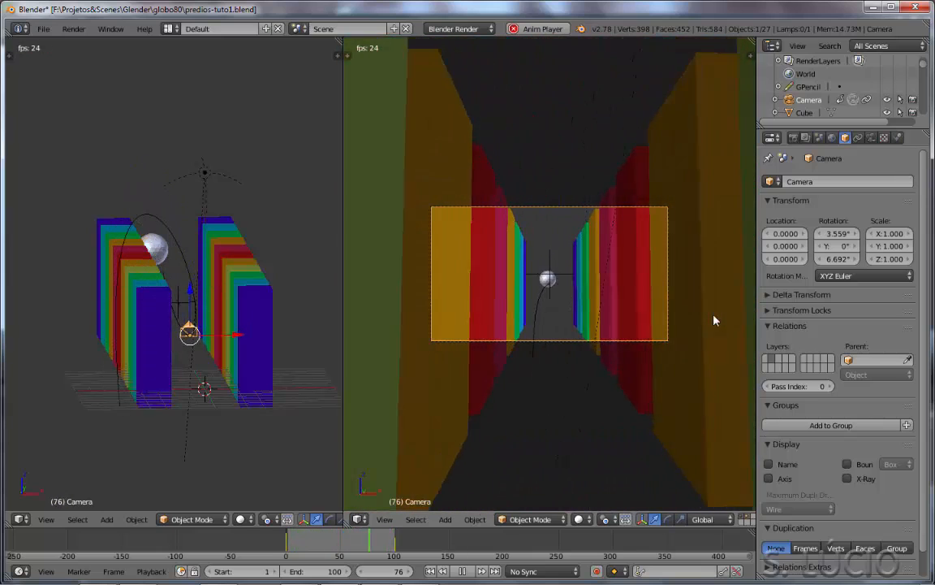
pyautogui.hotkey('alt', 'a')
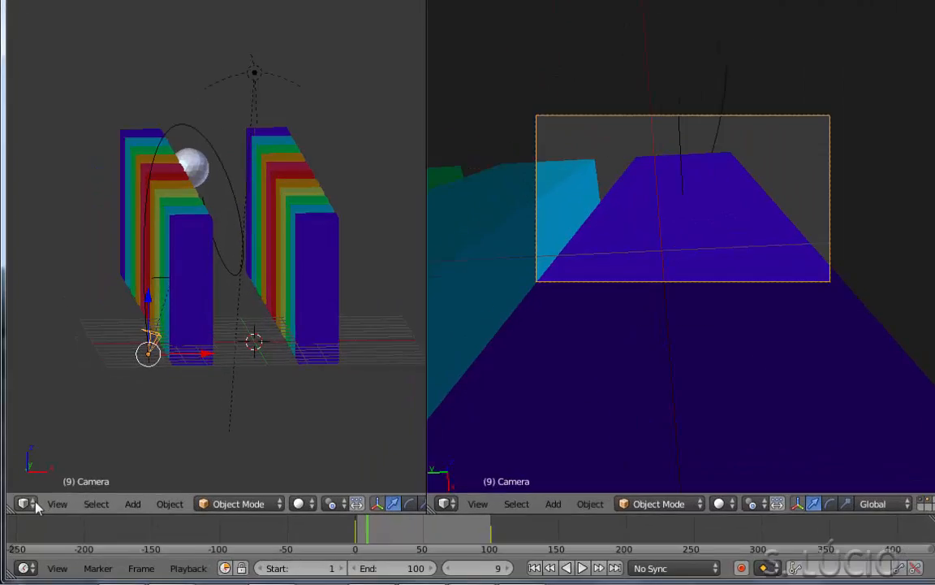
pyautogui.click(21, 519)
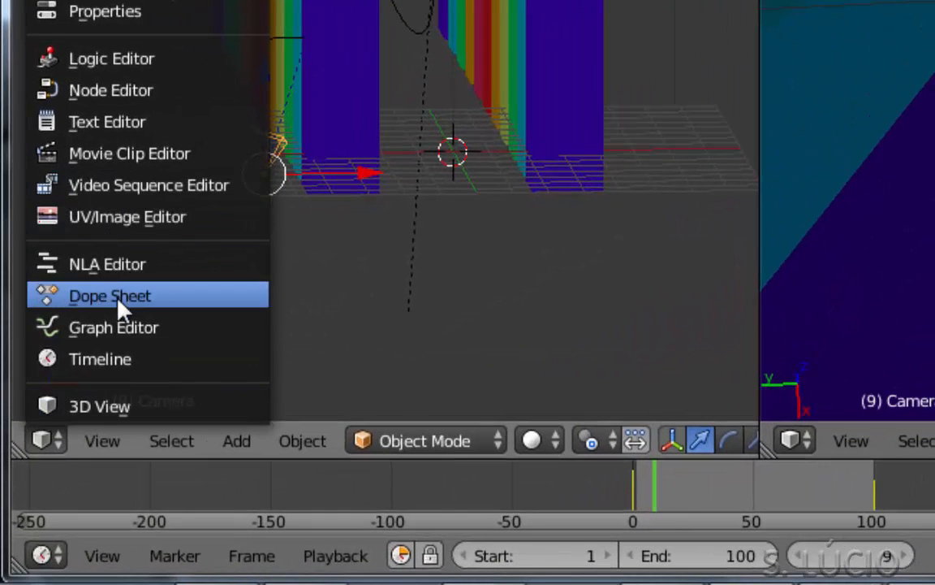
pyautogui.click(119, 299)
# Select all camera and empty keyframes and scale them from frame 0 to about double length, ending near frame 200.
pyautogui.press('a')
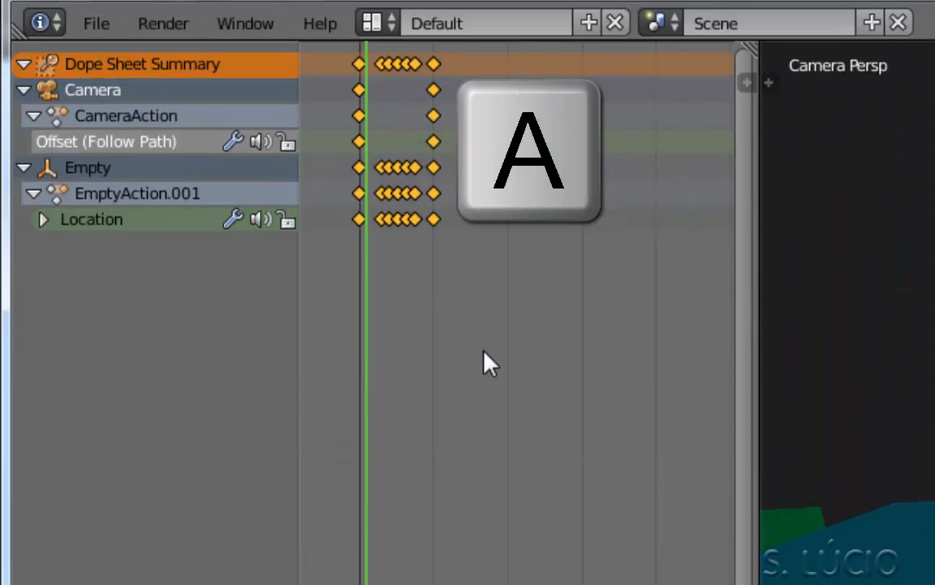
pyautogui.press('a')
pyautogui.press('a')
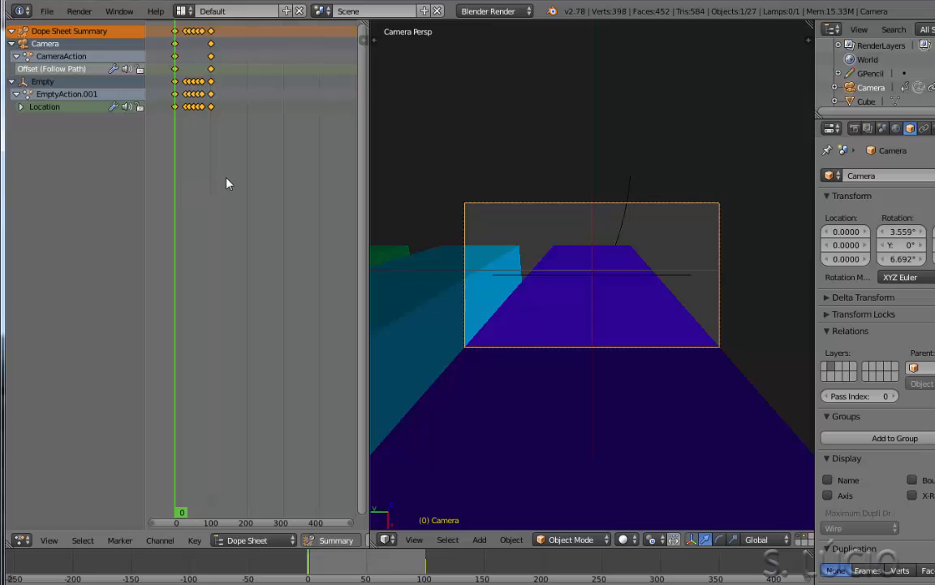
pyautogui.press('s')
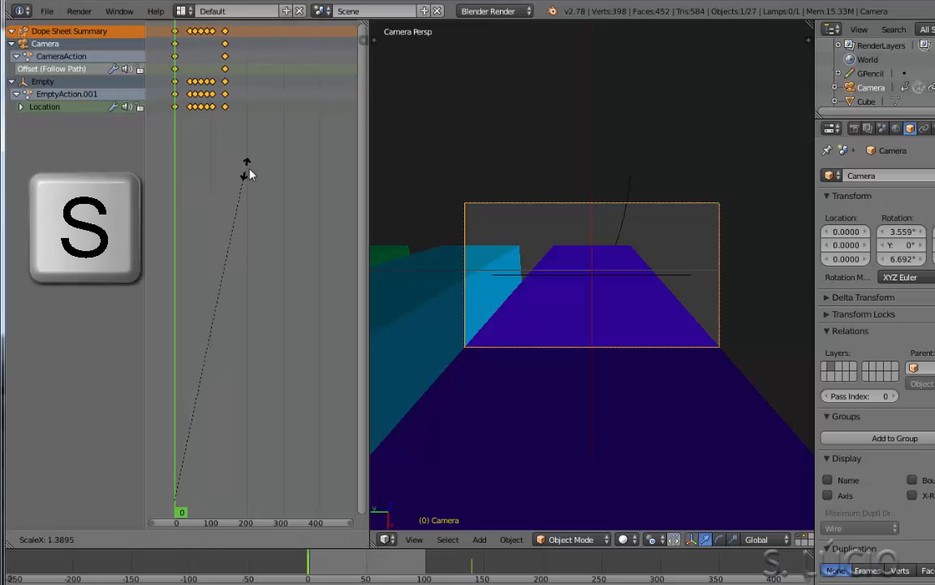
pyautogui.click(278, 165)
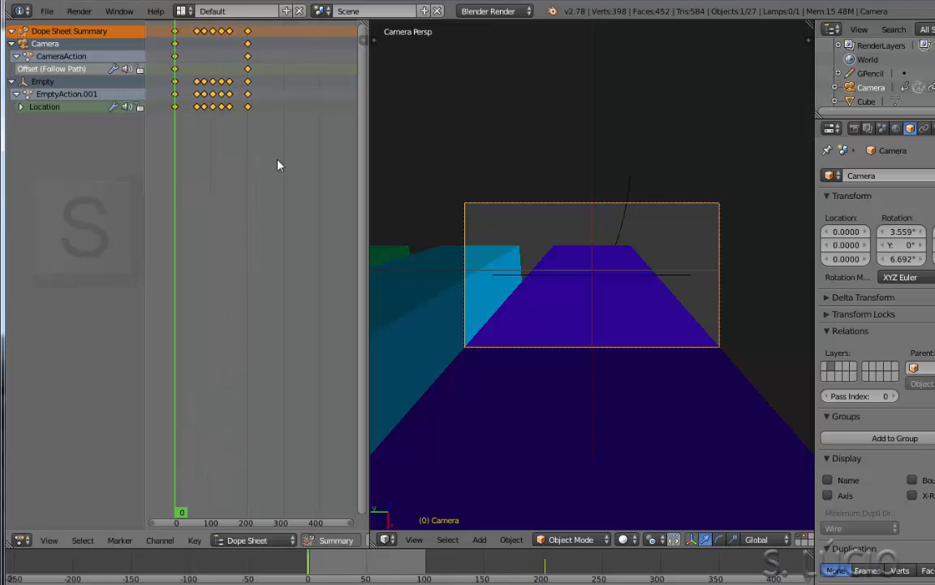
# Play the slowed animation briefly and set the timeline's end frame to 300.
pyautogui.hotkey('alt', 'a')
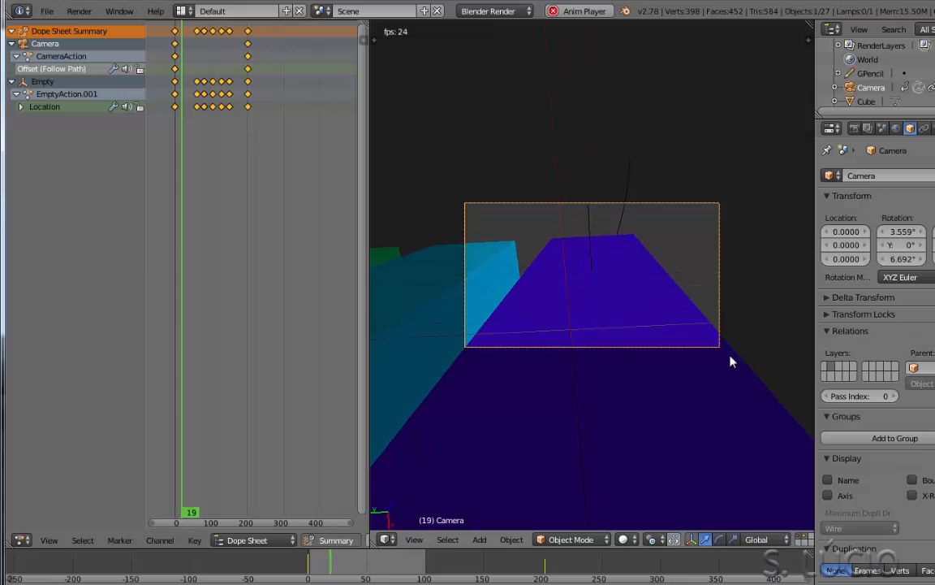
pyautogui.hotkey('alt', 'a')
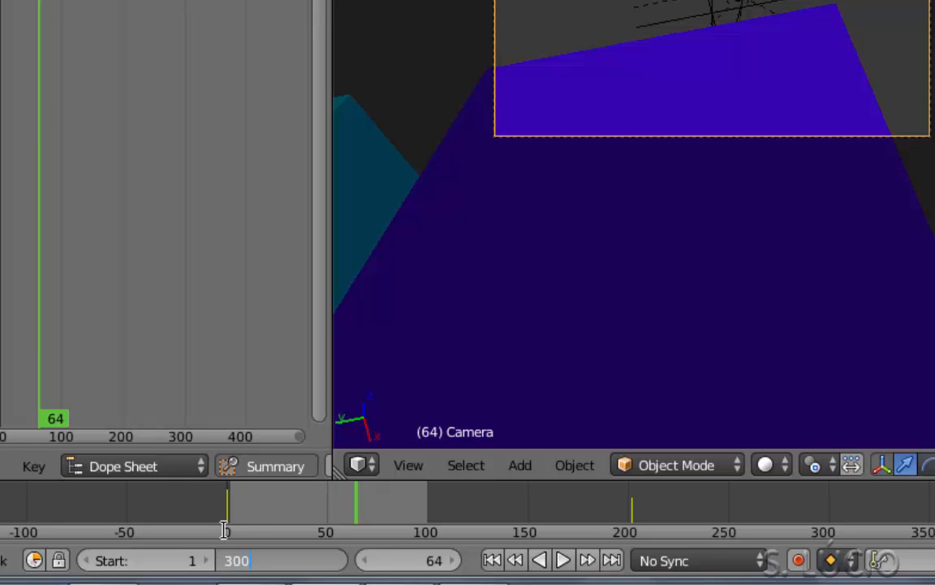
pyautogui.press('Return')
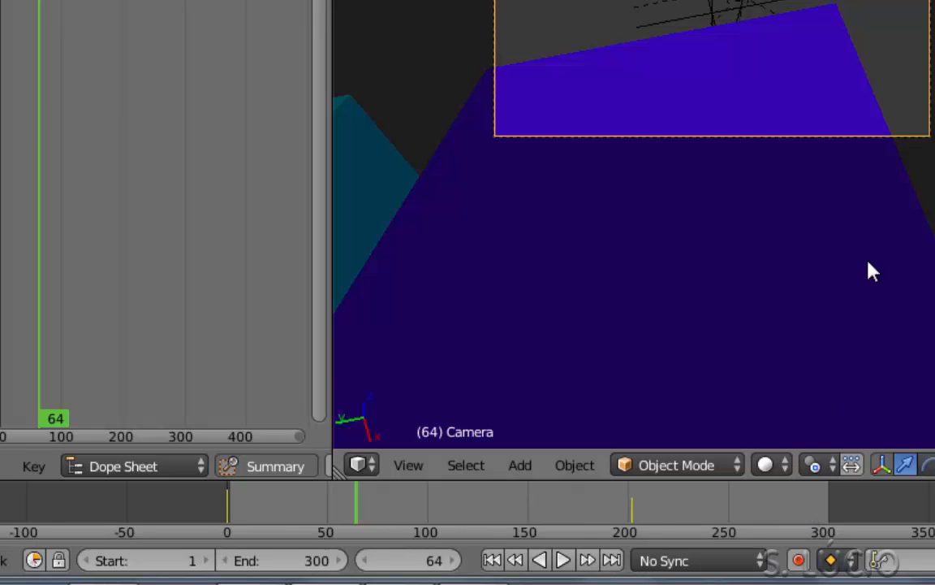
# Return to frame 0 and play the full extended flight through the camera up to the sphere.
pyautogui.moveTo(355, 508); pyautogui.dragTo(228, 509)
pyautogui.hotkey('alt', 'a')
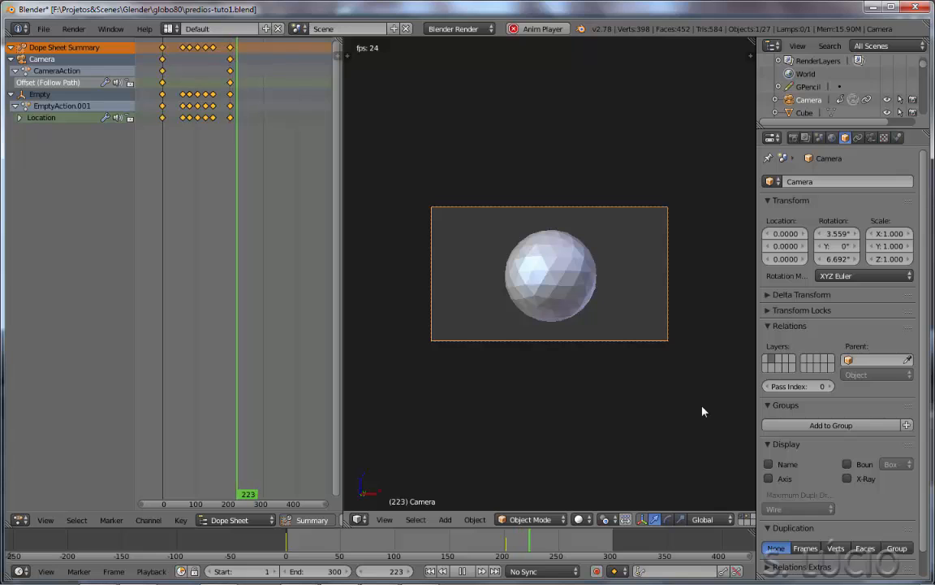
pyautogui.press('Escape')
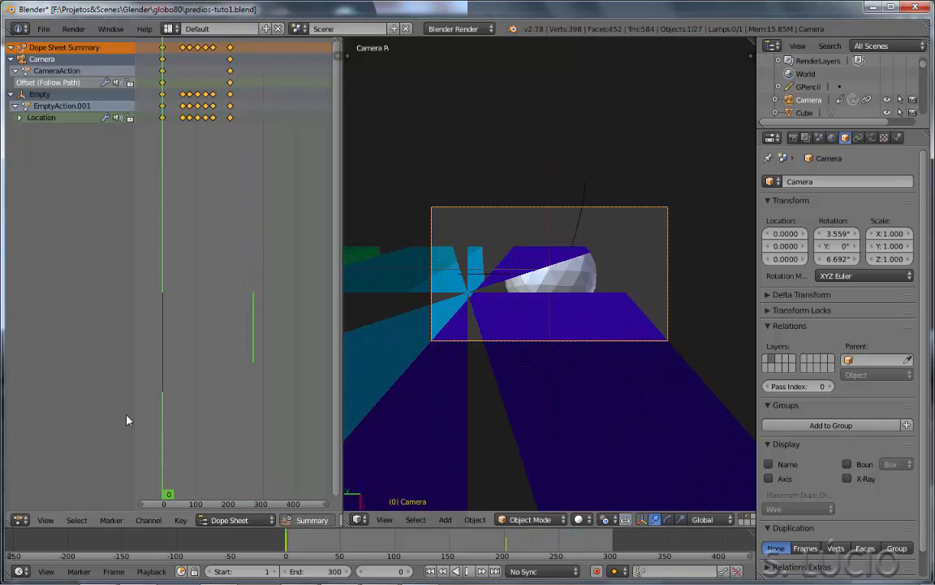
# Switch the Dope Sheet area back to a 3D View, widen it, and frame the front buildings.
pyautogui.click(21, 519)
pyautogui.click(48, 492)
pyautogui.moveTo(195, 363); pyautogui.dragTo(238, 384, button='middle')
pyautogui.scroll(2, 237, 384)
pyautogui.moveTo(343, 370); pyautogui.dragTo(529, 365)
pyautogui.moveTo(422, 347); pyautogui.dragTo(431, 292, button='middle')
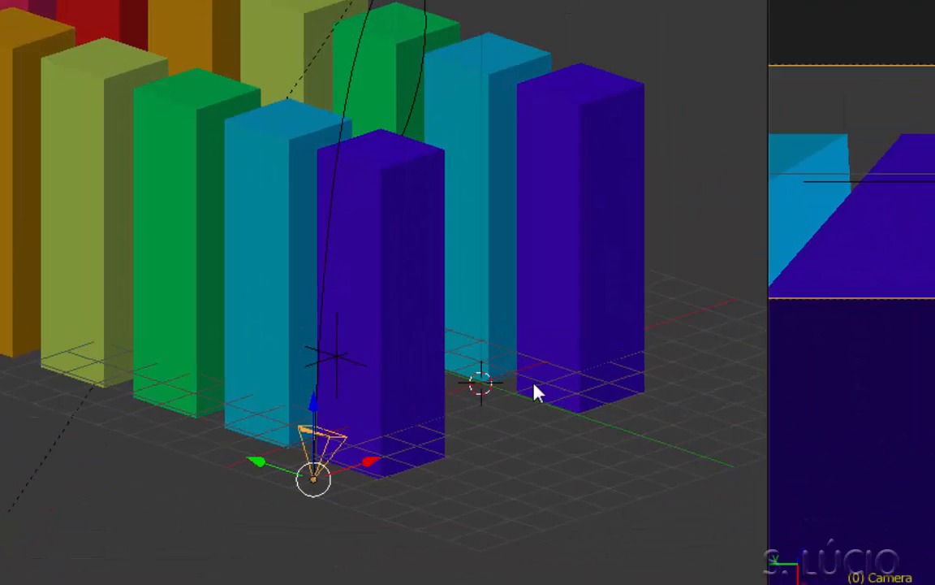
# Add a second Nurbs path, show the scene in wireframe, and move the path in front of the first buildings.
pyautogui.hotkey('shift', 'a')
pyautogui.moveTo(395, 394)
pyautogui.click(630, 487)
pyautogui.moveTo(494, 260); pyautogui.dragTo(447, 365, button='middle')
pyautogui.press('z')
pyautogui.press('ctrl+KP_3')
pyautogui.press('g')
pyautogui.click(529, 179)
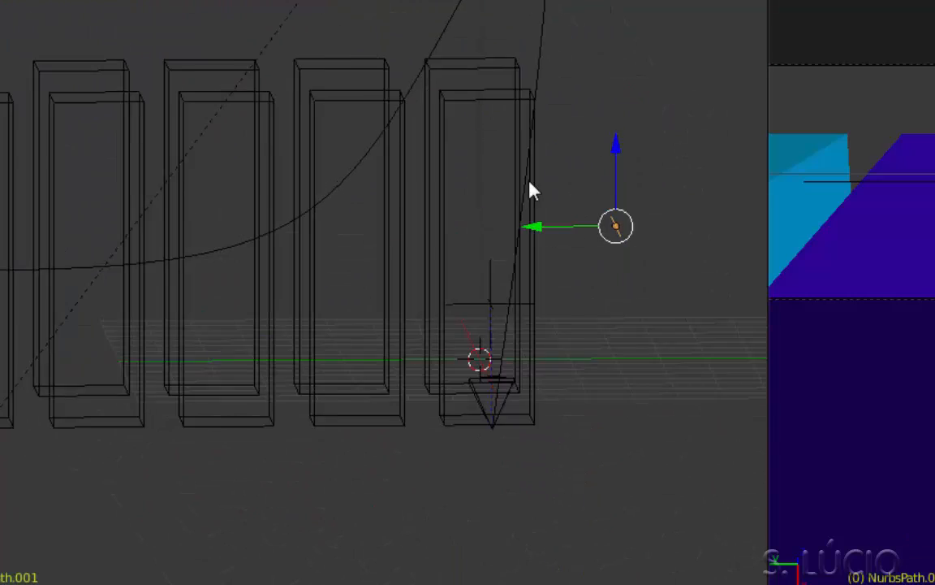
# Reshape the new path's control points into a tall, narrow arch with both ends low in front of the buildings.
pyautogui.press('KP_5')
pyautogui.moveTo(551, 171); pyautogui.dragTo(375, 198, button='middle')
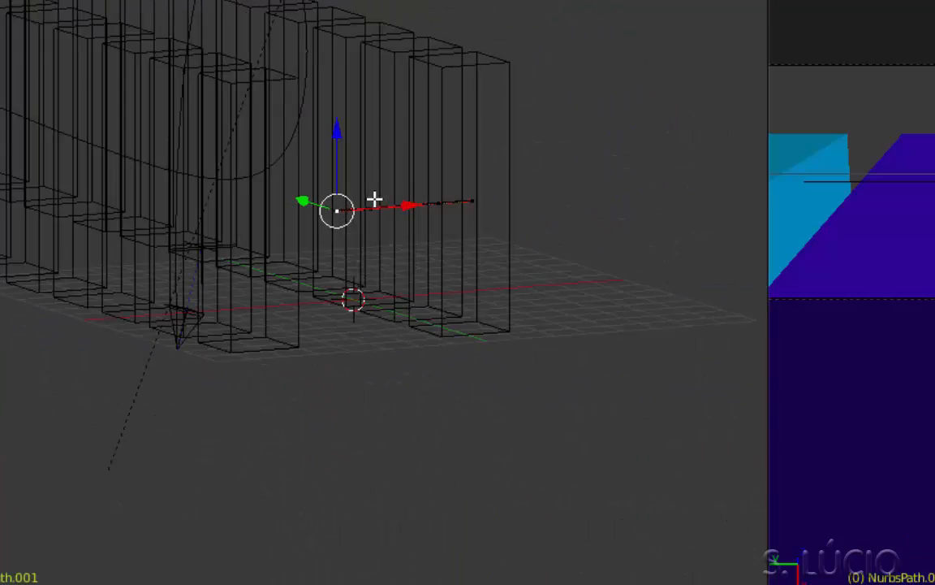
pyautogui.press('KP_1')
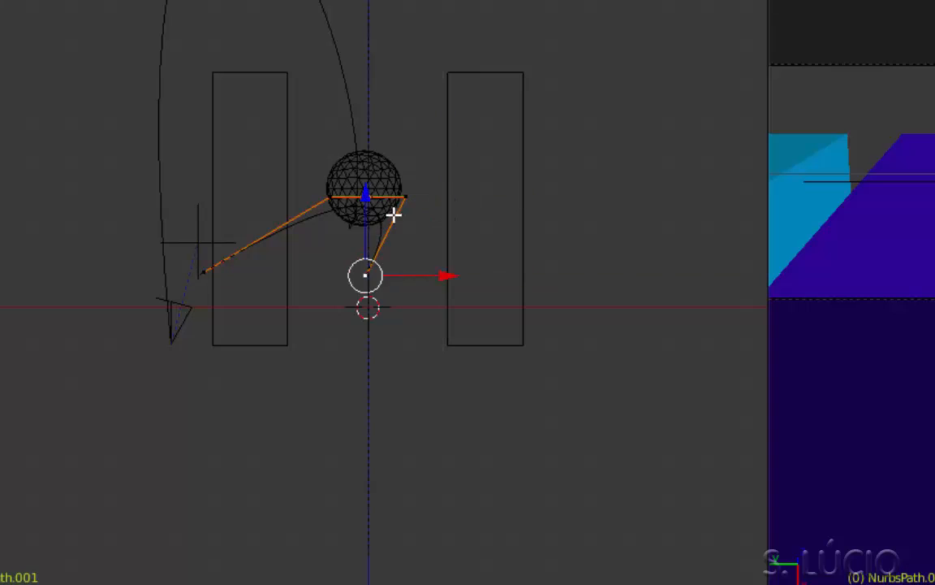
pyautogui.click(301, 237)
pyautogui.moveTo(304, 248); pyautogui.dragTo(560, 312, button='middle')
pyautogui.press('a')
pyautogui.press('c')
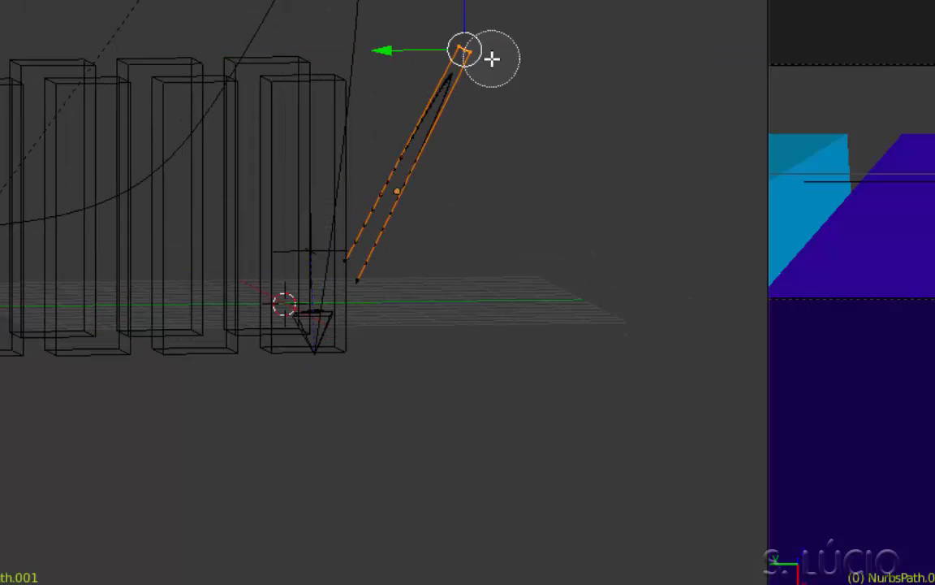
# Select the end control point of the new path and snap the 3D cursor to it.
pyautogui.scroll(7, 414, 153)
pyautogui.press('Tab')
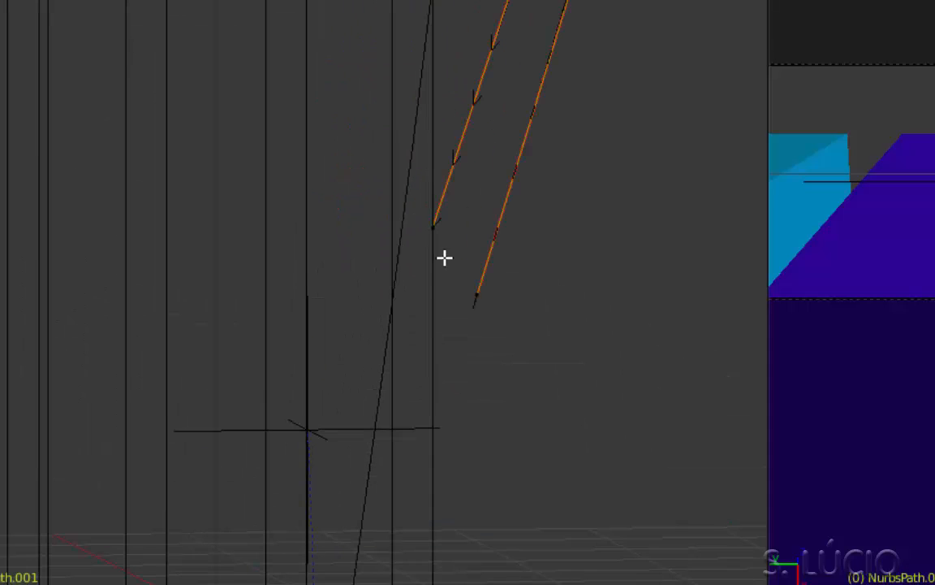
pyautogui.scroll(-1, 447, 261)
pyautogui.scroll(-1, 546, 282)
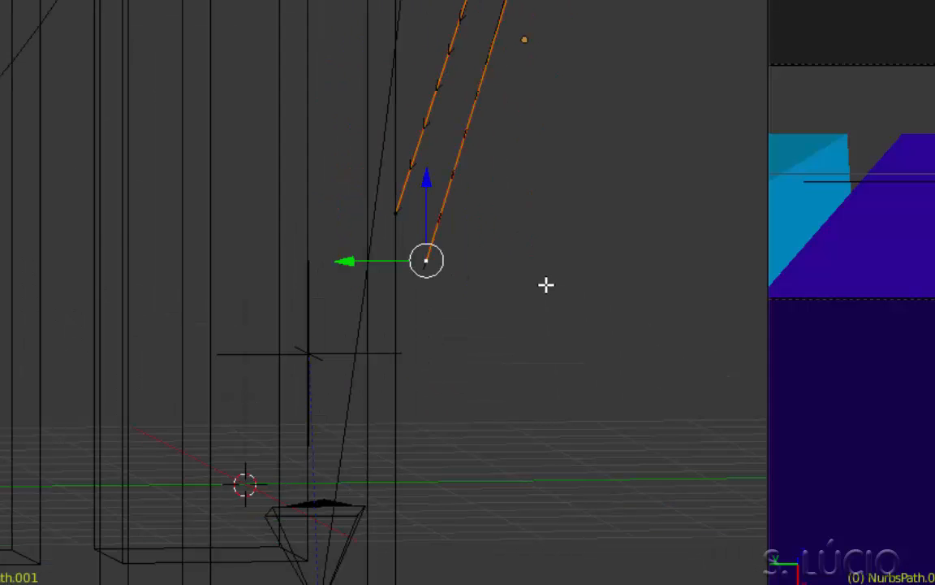
pyautogui.hotkey('shift', 's')
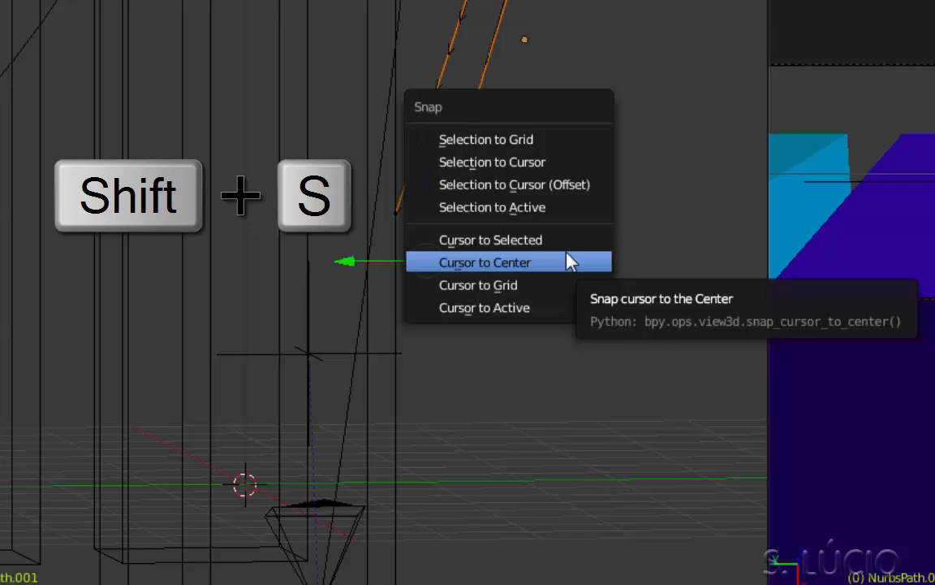
pyautogui.click(570, 247)
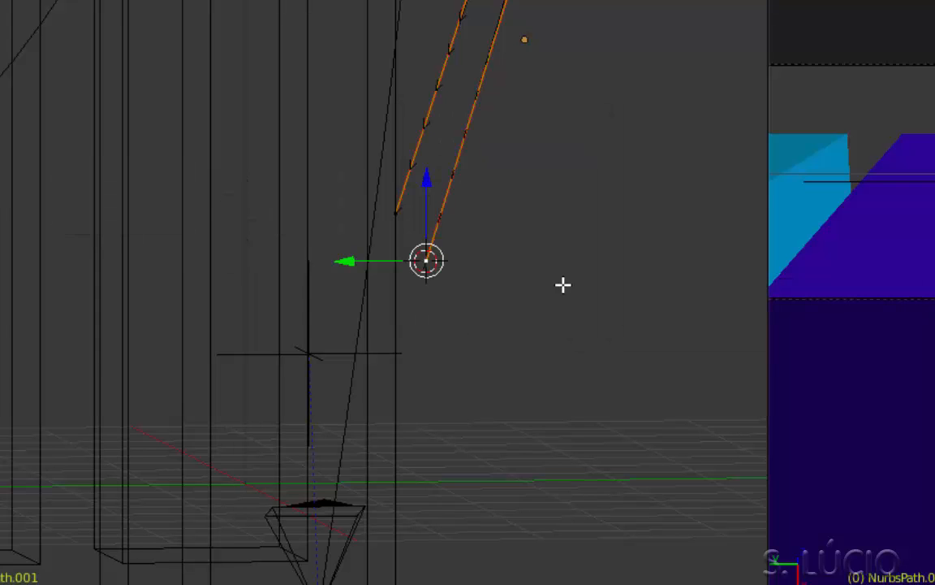
# Add a UV sphere at the 3D cursor with 16 segments, 16 rings and size 0.46.
pyautogui.moveTo(562, 284); pyautogui.dragTo(581, 295, button='middle')
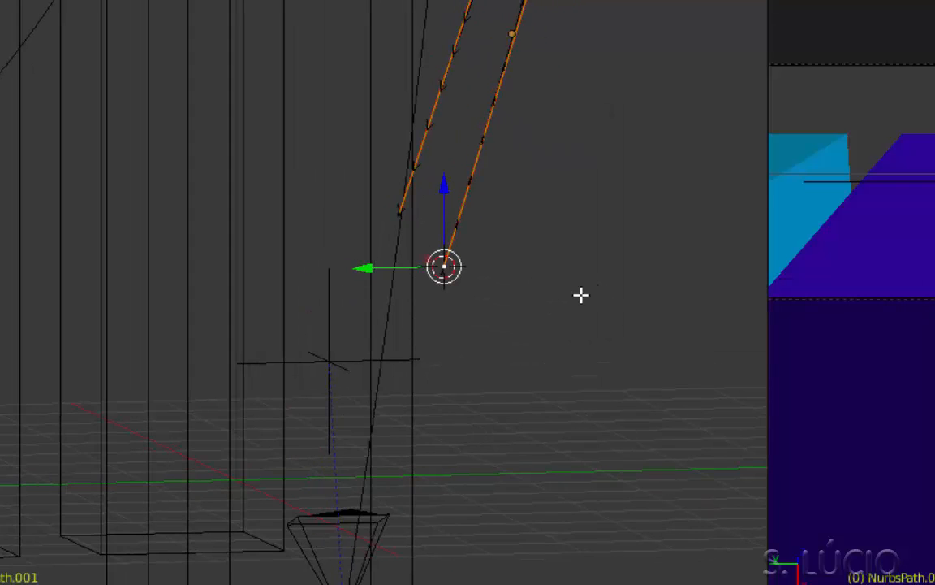
pyautogui.scroll(-2, 581, 294)
pyautogui.hotkey('shift', 'a')
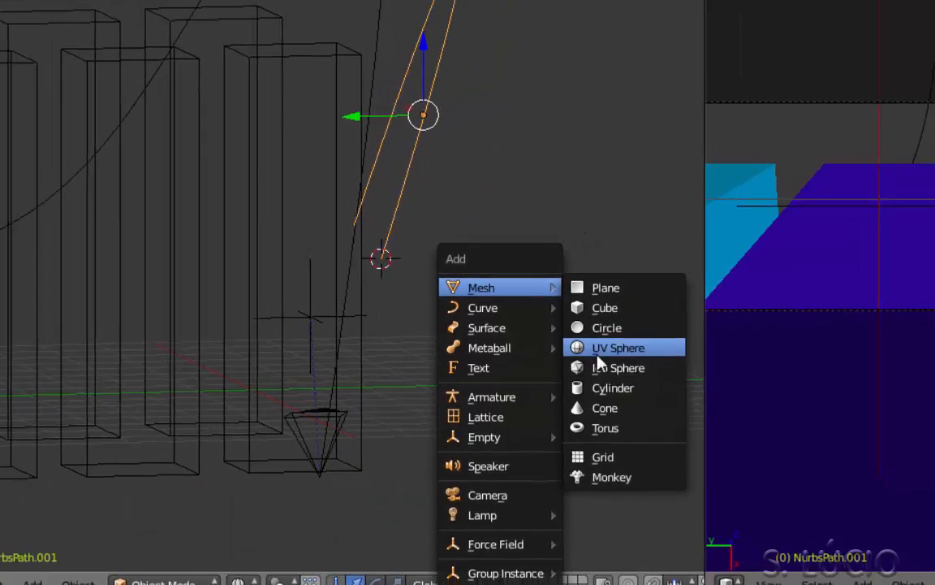
pyautogui.click(646, 317)
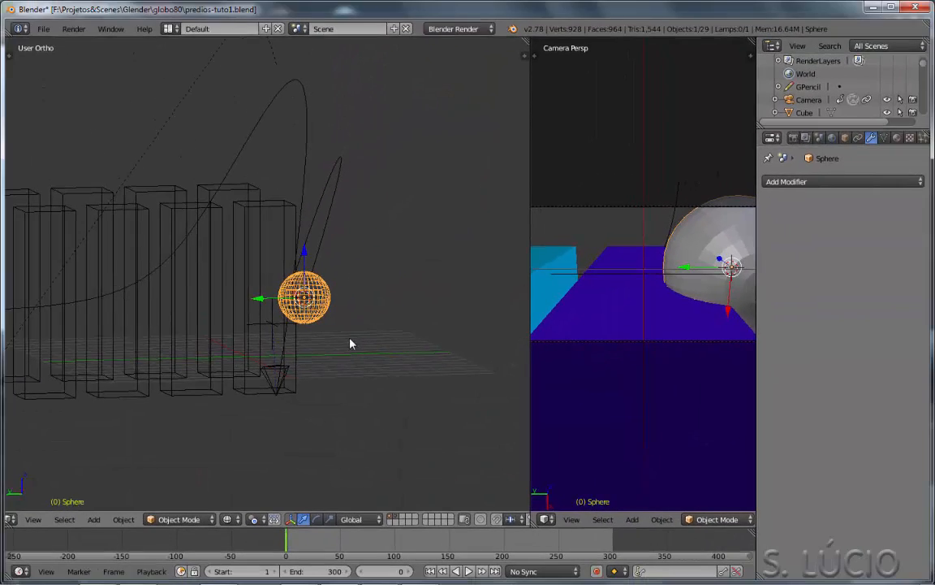
pyautogui.press('t')
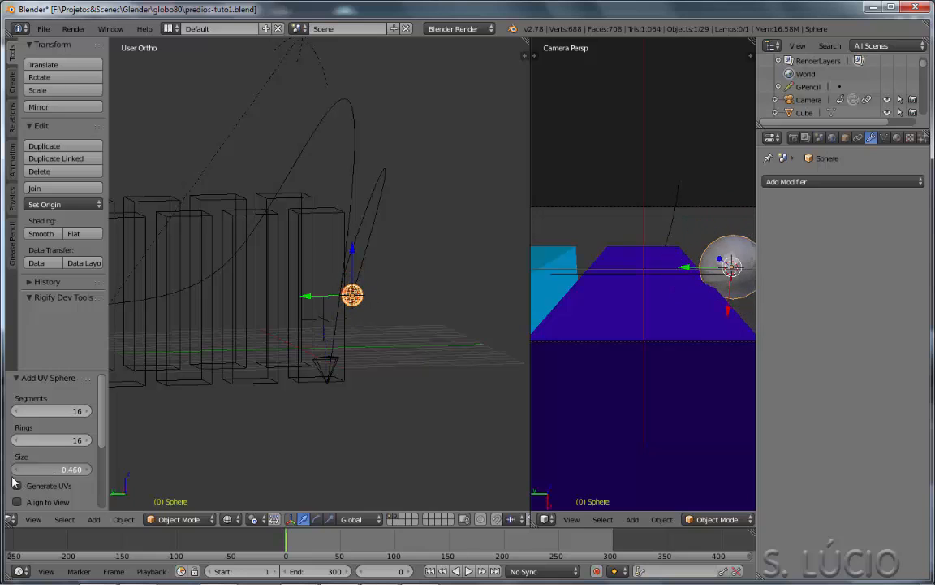
# Add a Follow Path constraint to the sphere with NurbsPath.001 as its target.
pyautogui.press('t')
pyautogui.scroll(3, 244, 344)
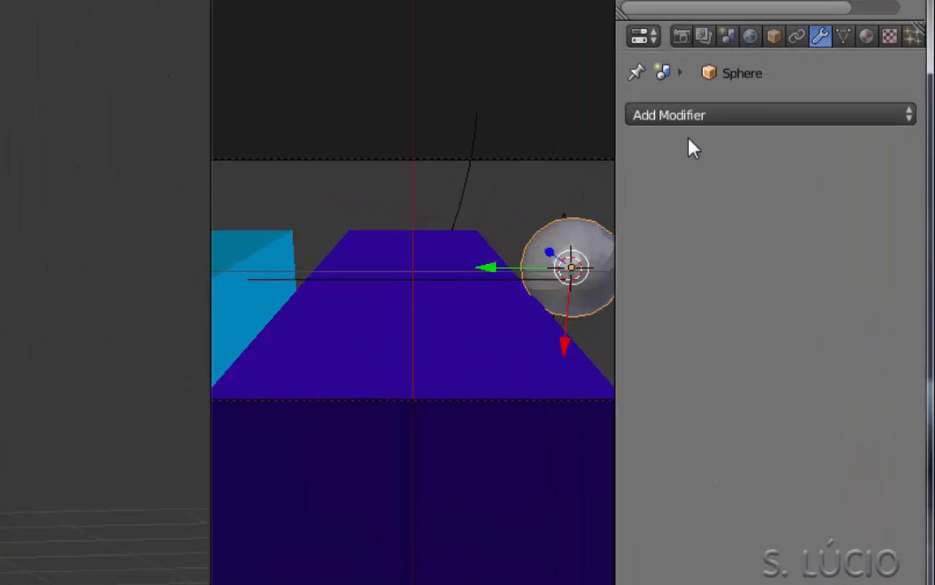
pyautogui.click(858, 137)
pyautogui.click(768, 98)
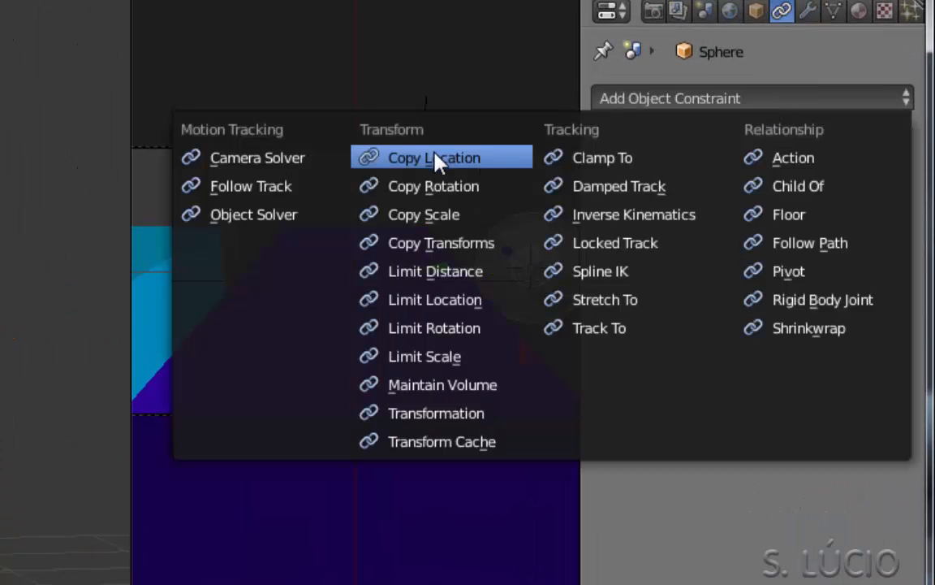
pyautogui.click(784, 248)
pyautogui.click(747, 197)
pyautogui.click(666, 259)
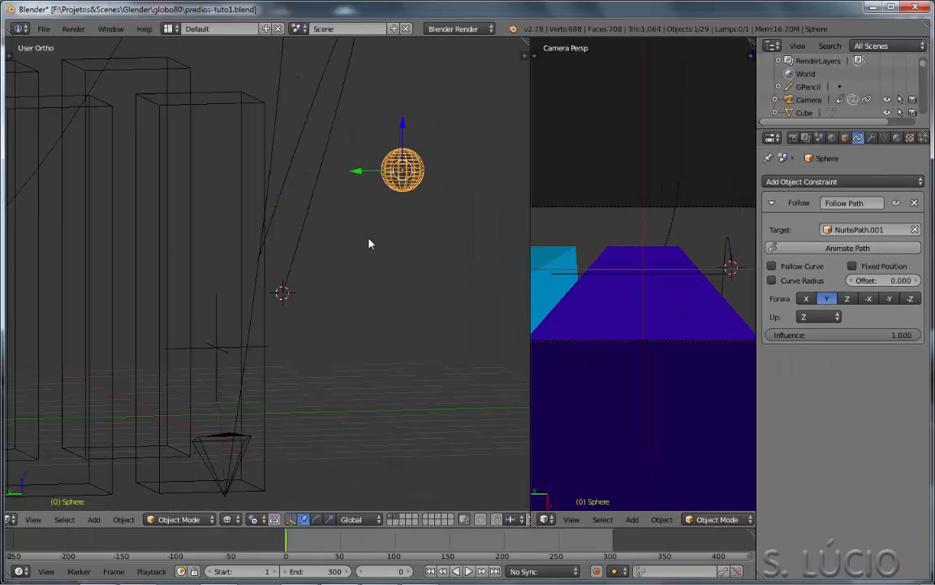
# Clear the sphere's location so it sits on its path, and keyframe the Follow Path offset of 0.000 at frame 0.
pyautogui.rightClick(309, 182)
pyautogui.rightClick(383, 192)
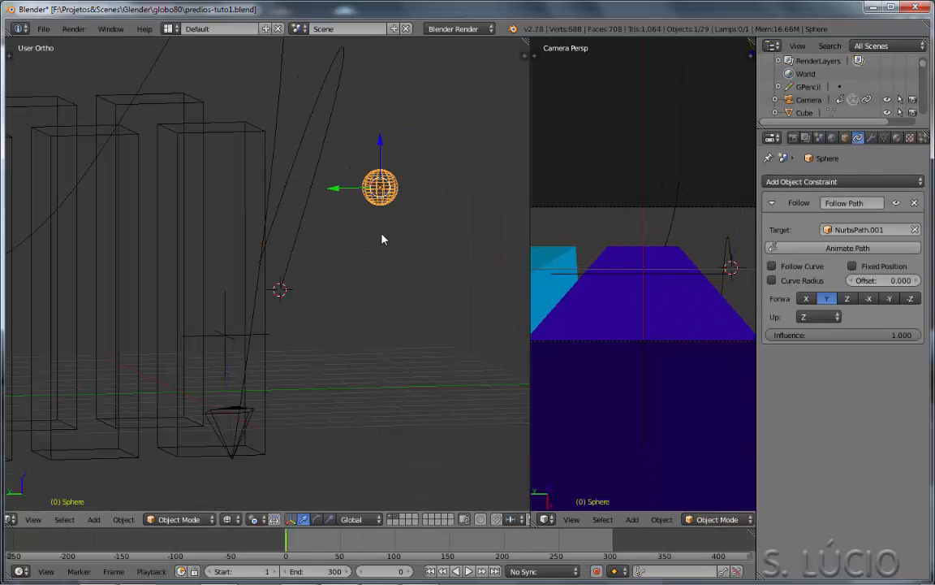
pyautogui.hotkey('alt', 'g')
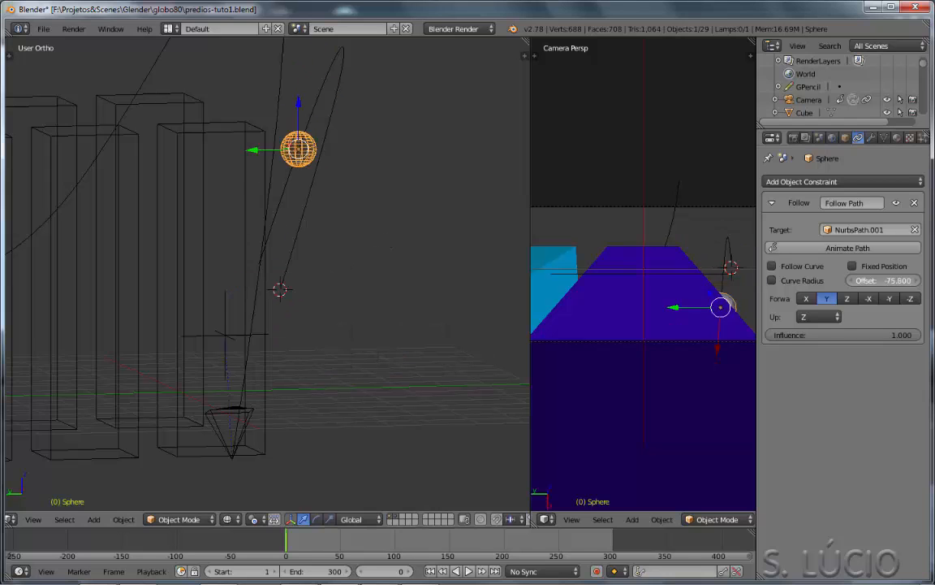
pyautogui.moveTo(297, 559); pyautogui.dragTo(285, 550)
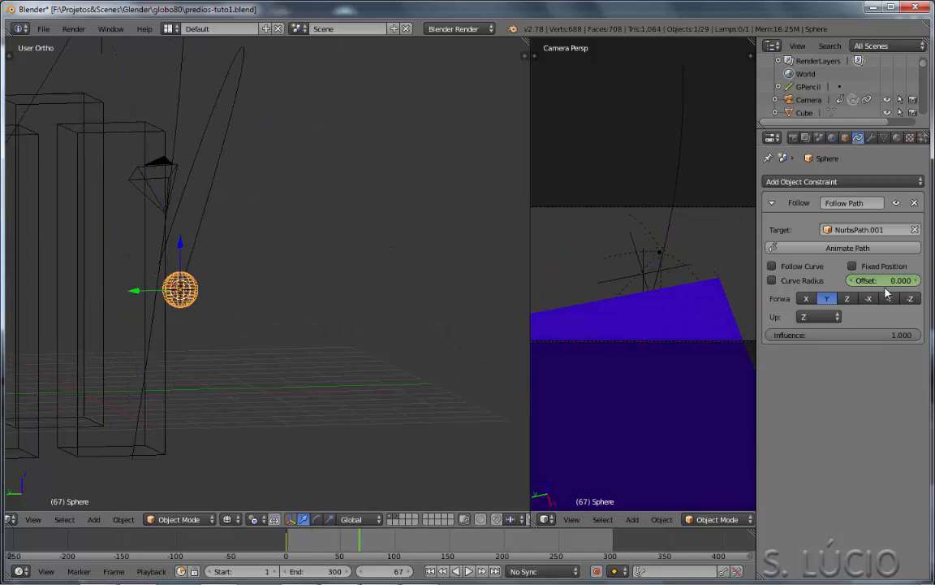
pyautogui.click(310, 546)
# Move the end control point of the sphere's path lower, closer to the front building, while scrubbing the opening frames.
pyautogui.rightClick(208, 199)
pyautogui.press('Tab')
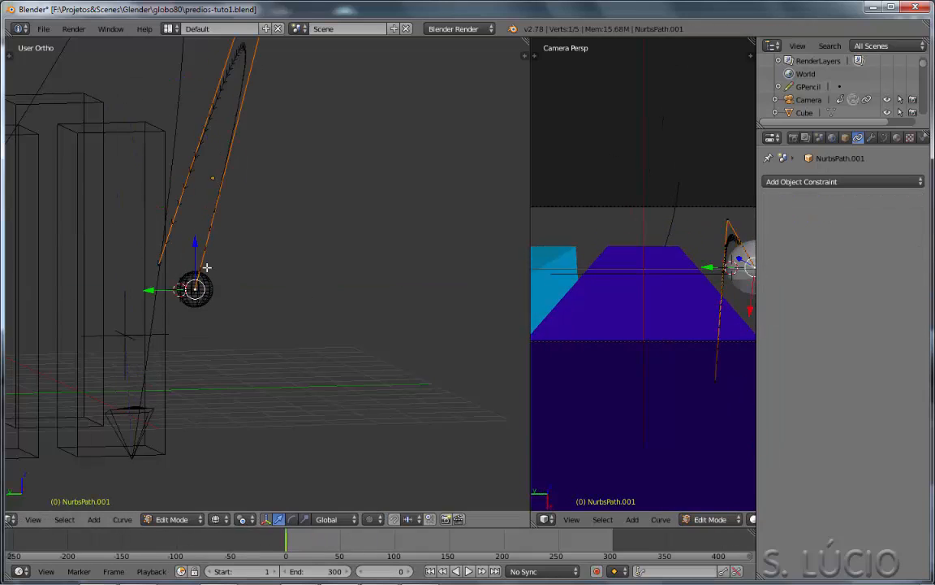
pyautogui.moveTo(207, 268); pyautogui.dragTo(227, 341, button='middle')
pyautogui.click(315, 544)
pyautogui.moveTo(317, 540); pyautogui.dragTo(286, 544)
pyautogui.moveTo(244, 358); pyautogui.dragTo(215, 268, button='middle')
pyautogui.moveTo(172, 297); pyautogui.dragTo(171, 299)
pyautogui.moveTo(287, 545)
pyautogui.mouseDown()
pyautogui.moveTo(356, 544)
pyautogui.moveTo(286, 545)
pyautogui.mouseUp()
pyautogui.press('Tab')
# Apply smooth shading to the sphere.
pyautogui.keyDown('shift'); pyautogui.moveTo(184, 338); pyautogui.dragTo(358, 331, button='middle'); pyautogui.keyUp('shift')
pyautogui.rightClick(356, 329)
pyautogui.press('t')
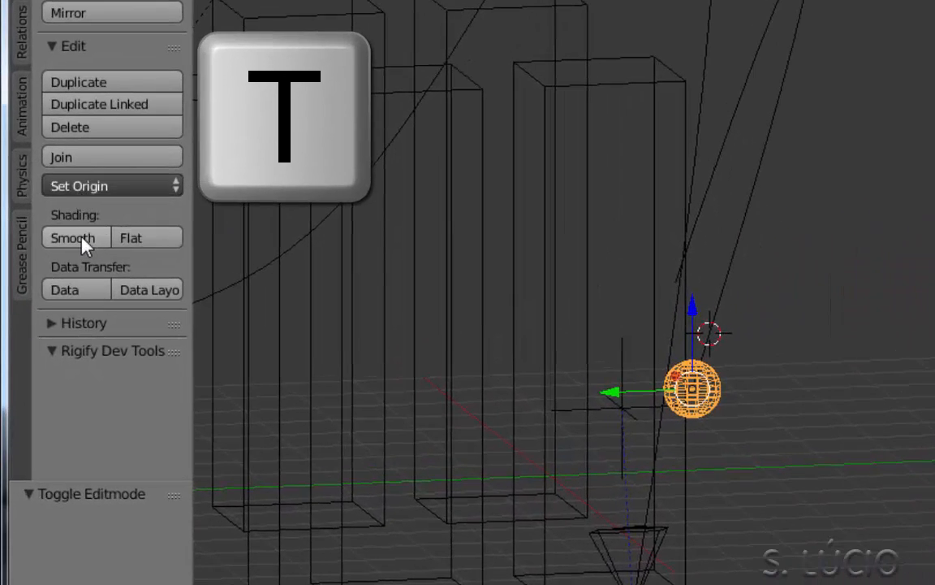
pyautogui.click(80, 241)
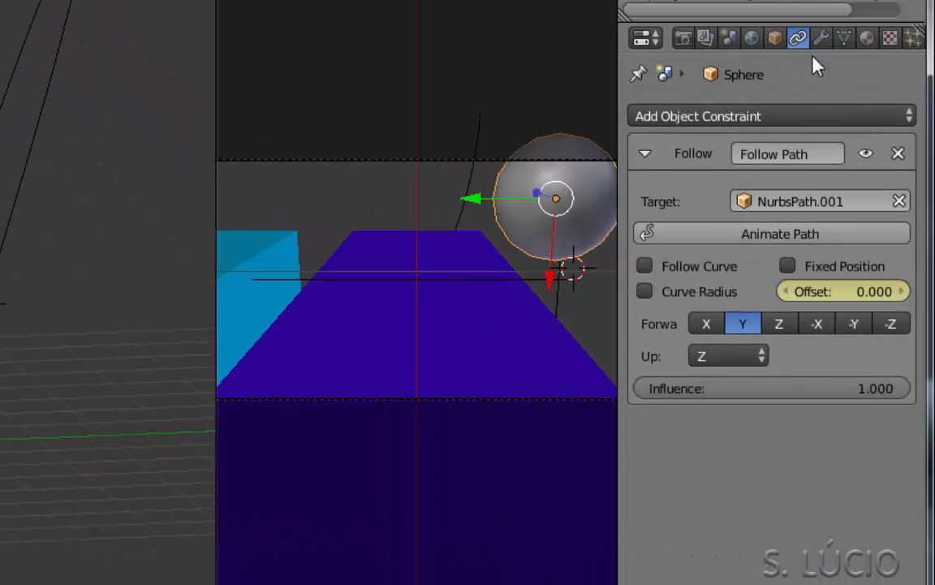
# Add a Subdivision Surface modifier to the sphere.
pyautogui.click(821, 39)
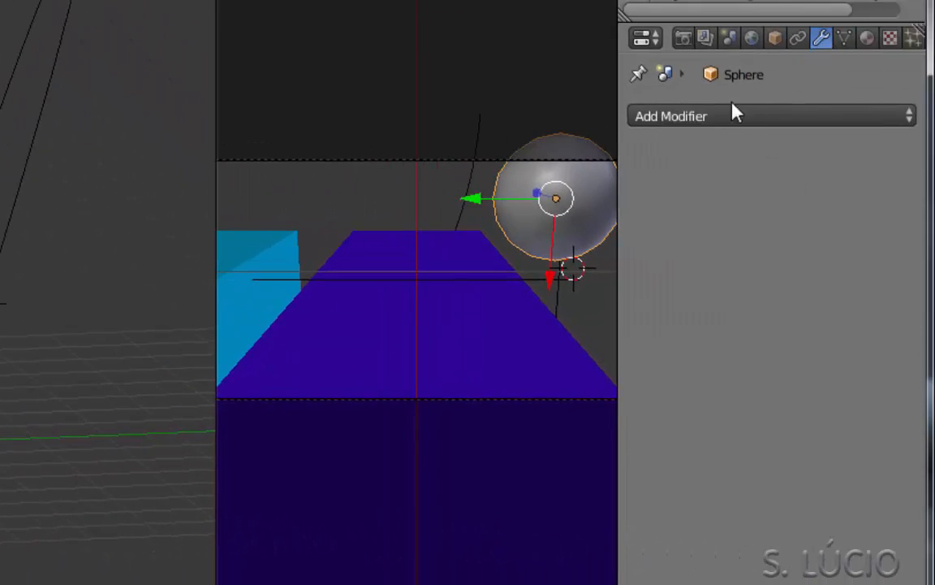
pyautogui.click(720, 116)
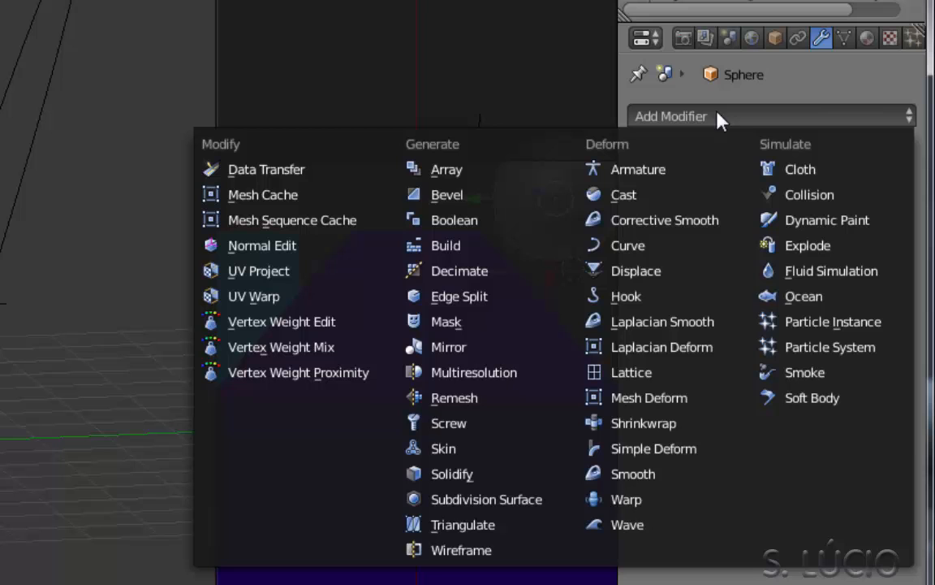
pyautogui.click(499, 500)
pyautogui.click(760, 276)
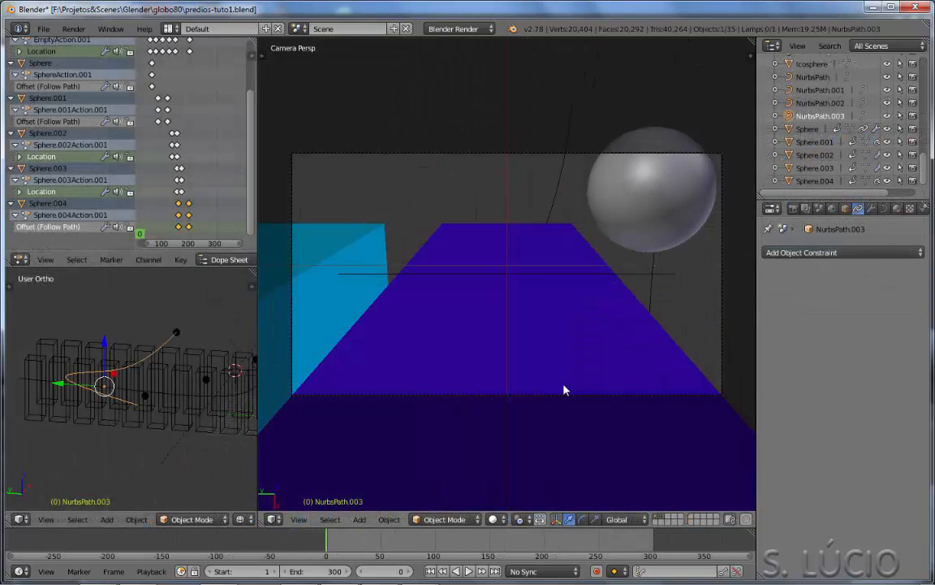
# Open a Video Sequence Editor above the timeline and load the sound file Vinheta Rede Globo 1983 [2].mp3.
pyautogui.hotkey('alt', 'a')
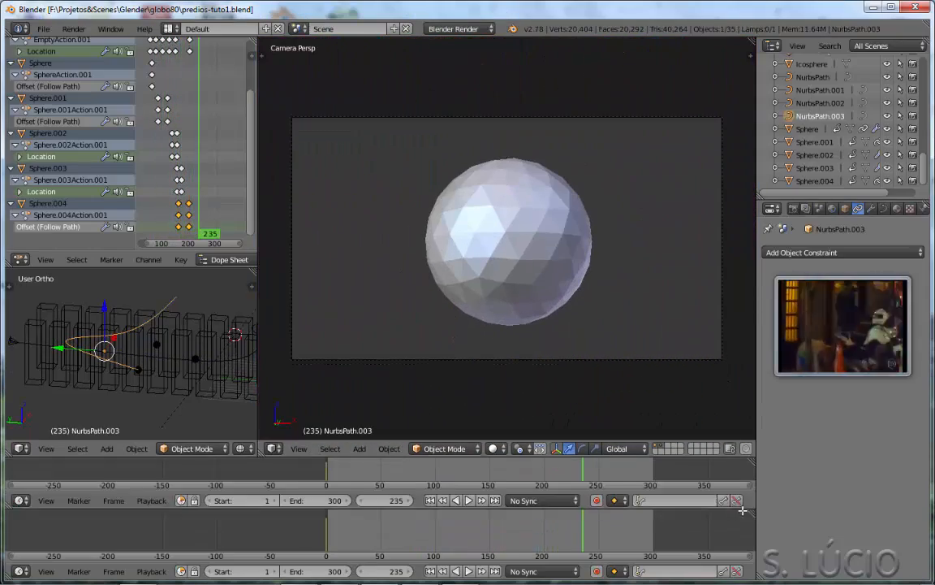
pyautogui.click(19, 503)
pyautogui.click(67, 387)
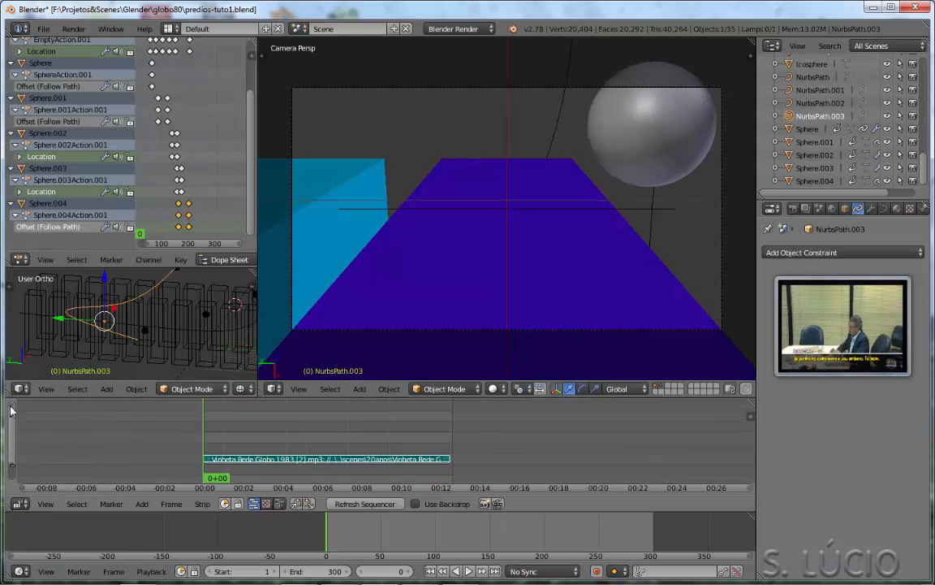
pyautogui.press('Home')
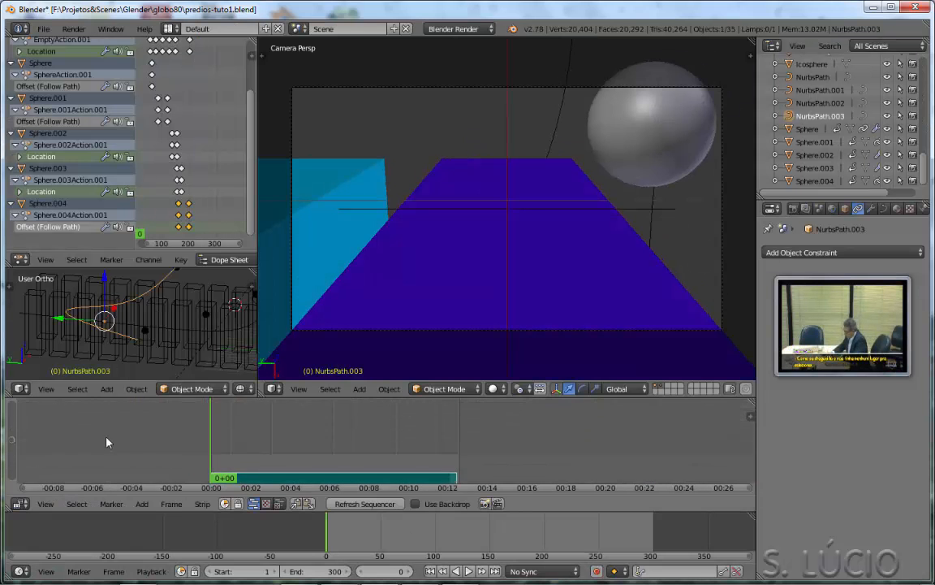
# Display the sound strip's waveform and slide the strip about one second earlier so the audible part starts at frame 0.
pyautogui.click(750, 416)
pyautogui.click(626, 474)
pyautogui.press('n')
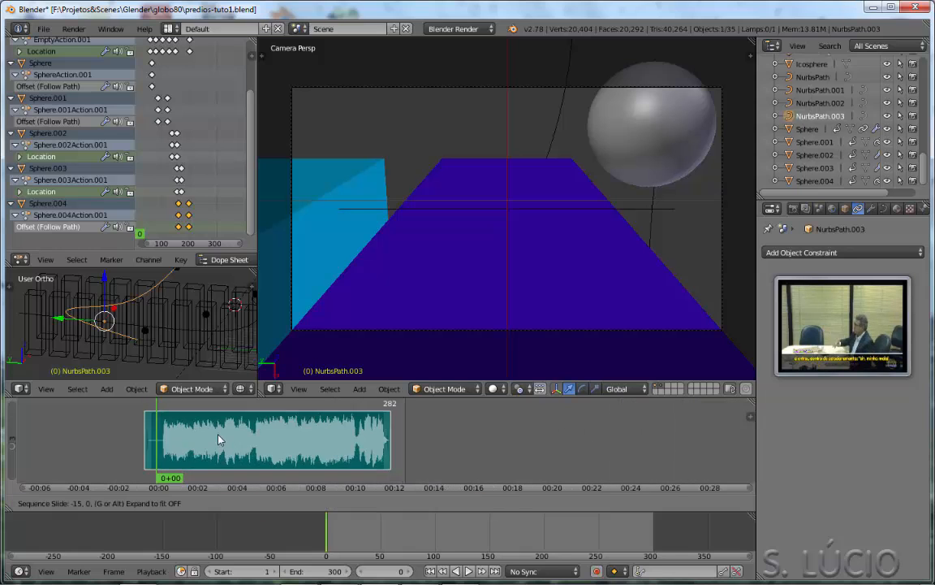
pyautogui.click(216, 437)
pyautogui.scroll(5, 277, 440)
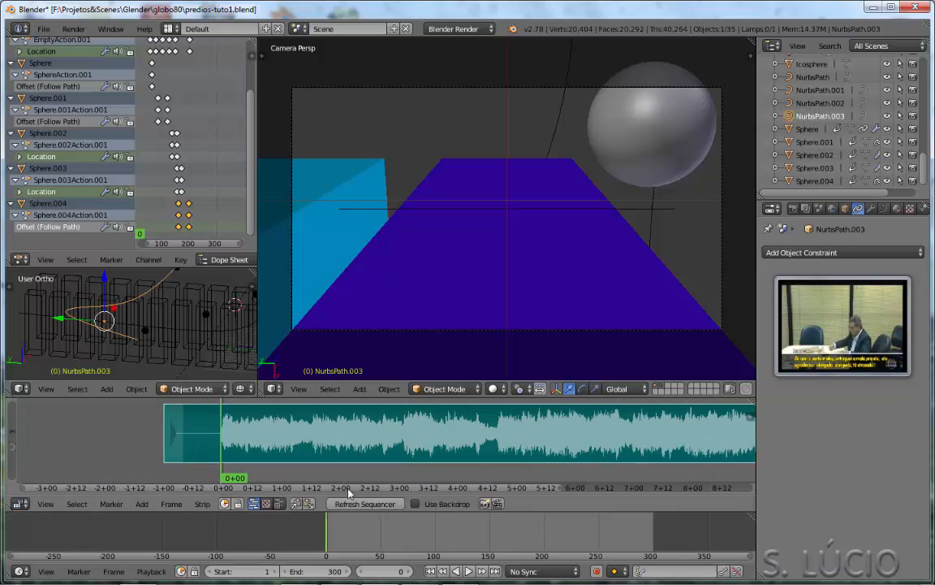
pyautogui.moveTo(348, 488); pyautogui.dragTo(299, 489, button='middle')
pyautogui.moveTo(244, 438); pyautogui.dragTo(198, 441, button='middle')
# Scale all keyframes in the Dope Sheet from frame 0 so the last ones land near frame 222, and play the animation.
pyautogui.scroll(7, 469, 531)
pyautogui.moveTo(560, 534); pyautogui.dragTo(476, 533, button='middle')
pyautogui.moveTo(211, 539); pyautogui.dragTo(547, 522)
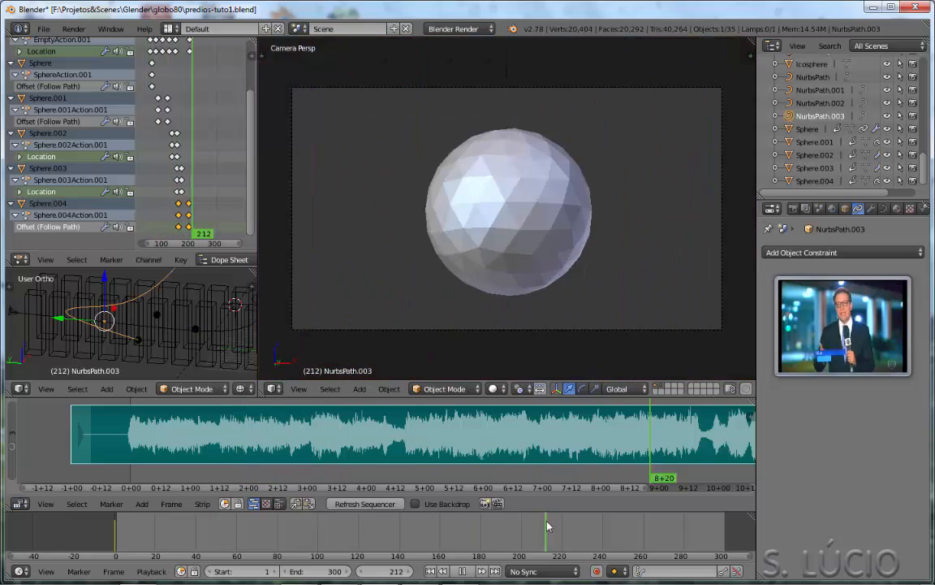
pyautogui.moveTo(258, 157); pyautogui.dragTo(410, 158)
pyautogui.moveTo(355, 118); pyautogui.dragTo(343, 185, button='middle')
pyautogui.press('Down')
pyautogui.press('a')
pyautogui.press('a')
pyautogui.scroll(5, 274, 184)
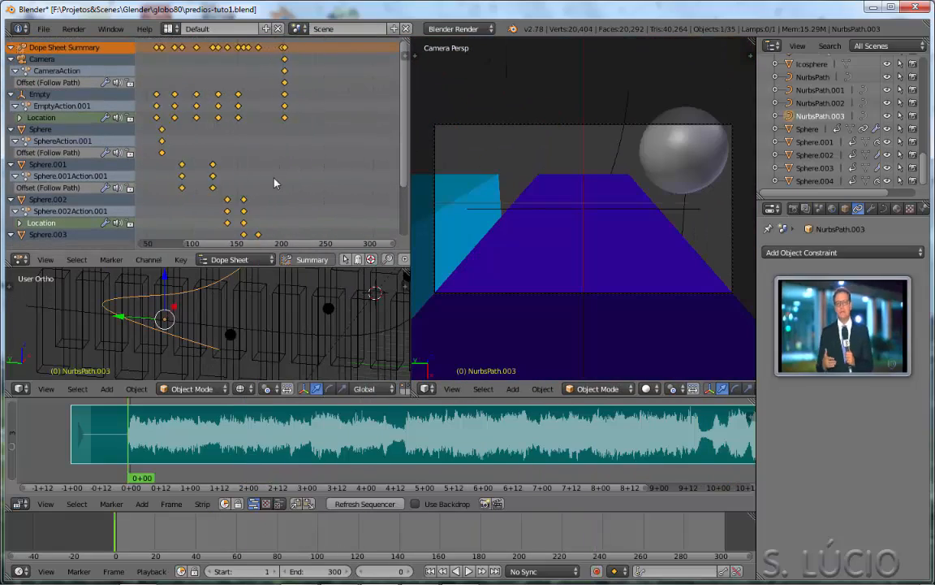
pyautogui.moveTo(274, 184); pyautogui.dragTo(329, 185, button='middle')
pyautogui.press('s')
pyautogui.click(348, 184)
pyautogui.hotkey('alt', 'a')
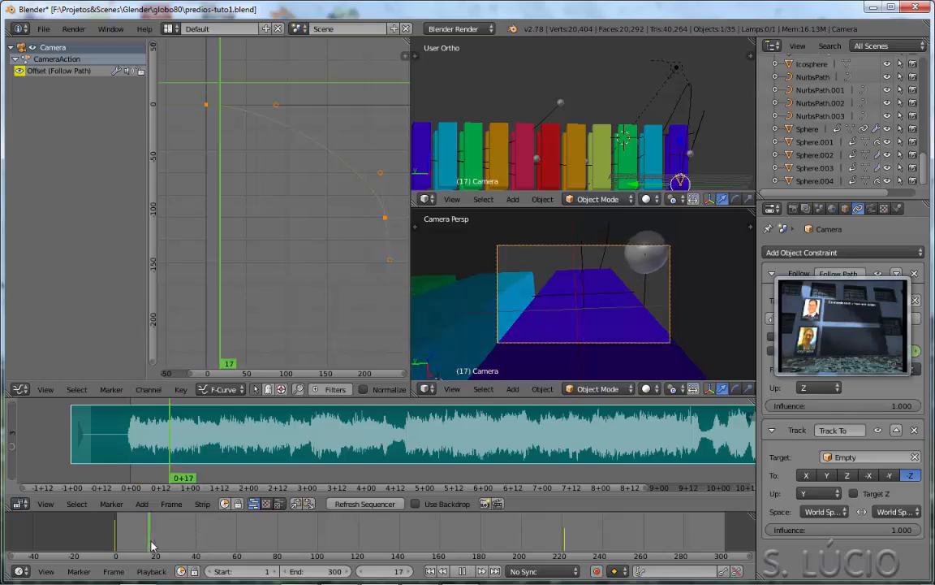
# Pull down the outgoing handle of the first keyframe on the camera's offset F-curve to steepen its start.
pyautogui.moveTo(151, 545); pyautogui.dragTo(298, 554)
pyautogui.moveTo(274, 105); pyautogui.dragTo(271, 131, button='right')
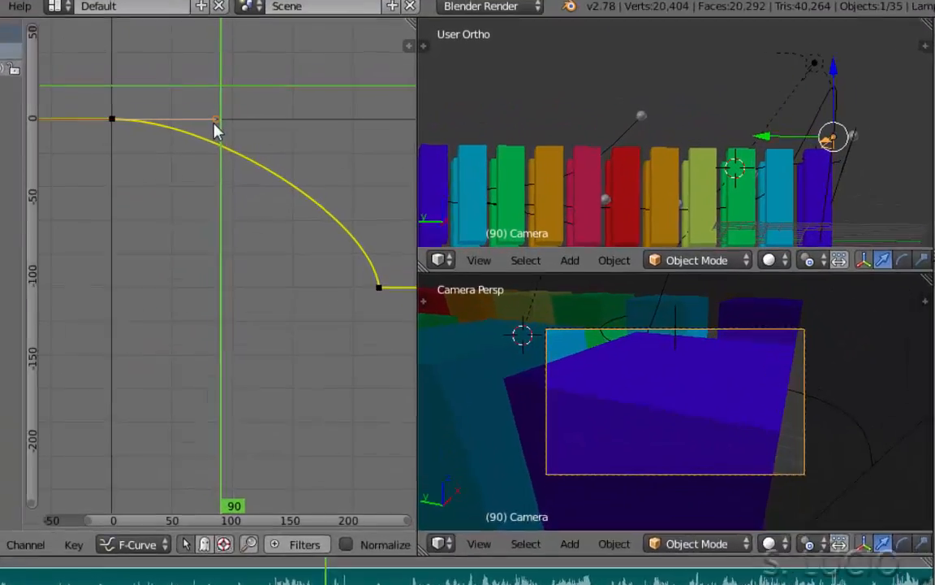
pyautogui.moveTo(187, 168); pyautogui.dragTo(187, 170, button='right')
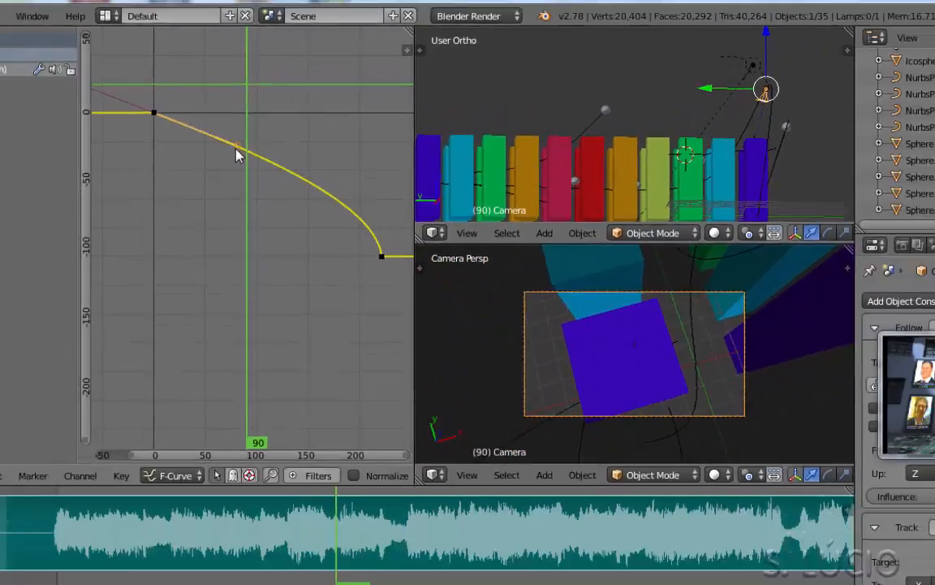
# Reposition the empty above the front of the buildings at frame 37 and insert a Location keyframe.
pyautogui.moveTo(265, 534); pyautogui.dragTo(194, 538)
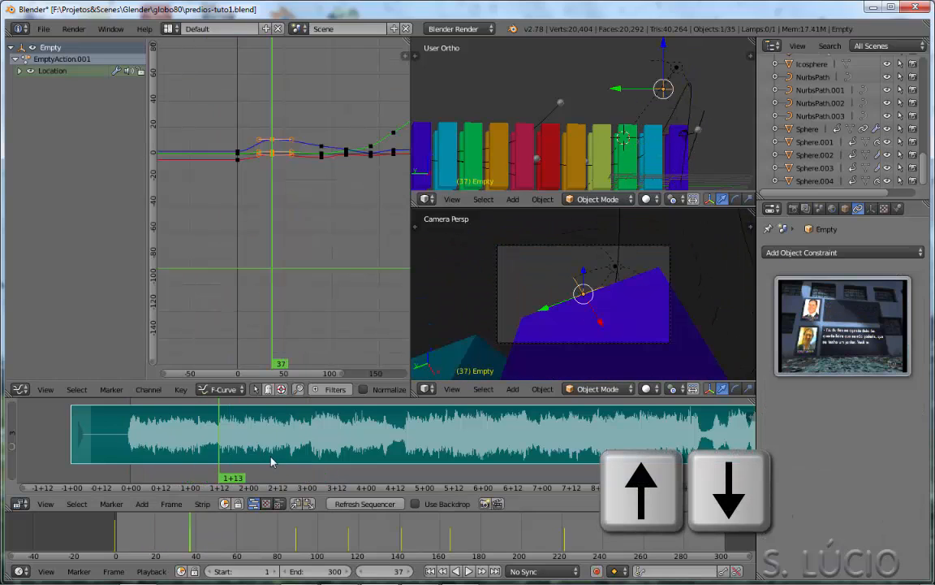
pyautogui.press('Down')
pyautogui.press('Up')
pyautogui.press('Up')
pyautogui.press('Up')
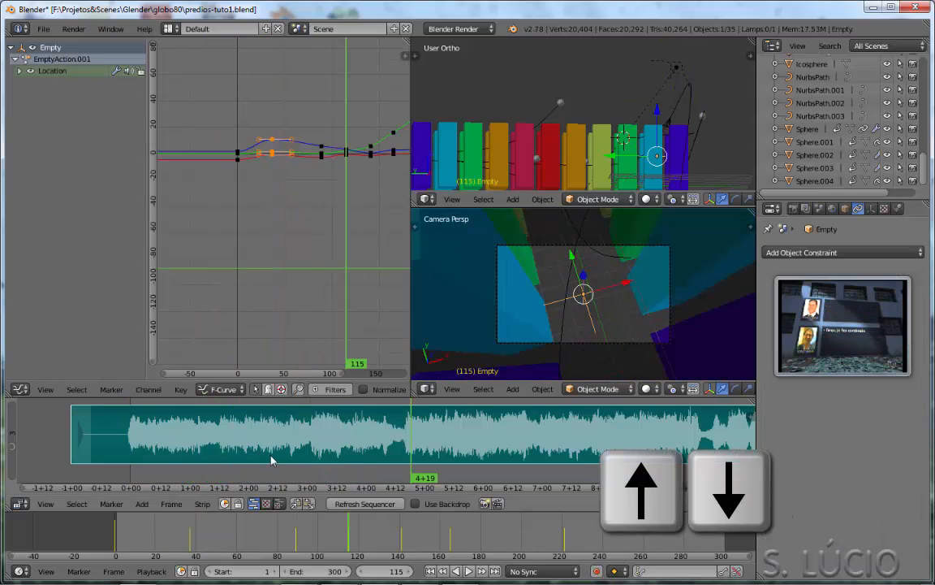
pyautogui.press('Down')
pyautogui.press('Down')
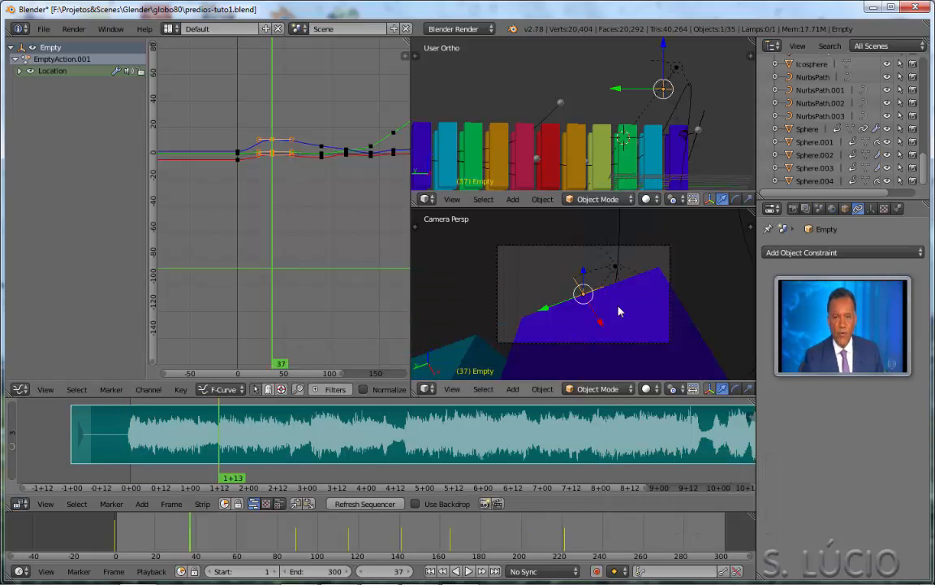
pyautogui.rightClick(671, 99)
pyautogui.click(708, 82)
pyautogui.press('i')
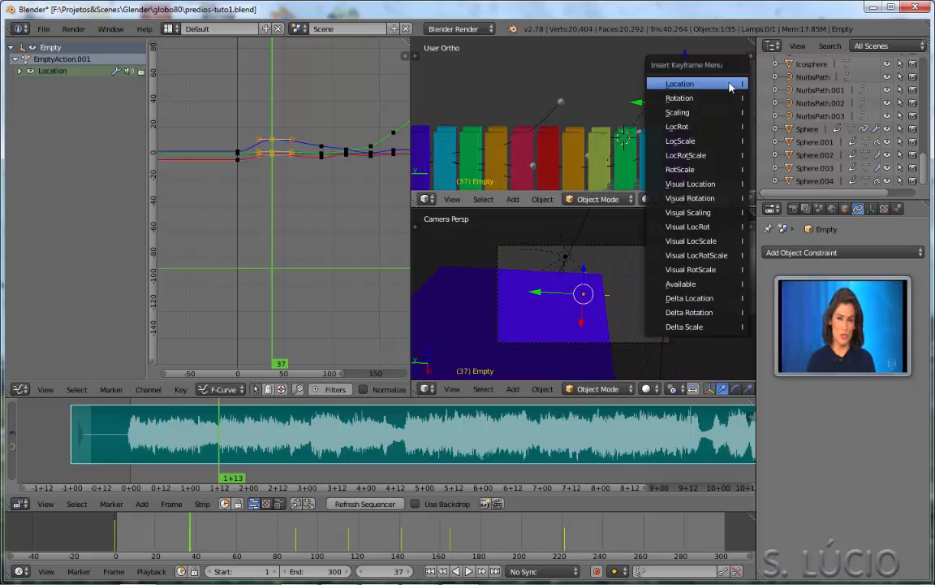
pyautogui.click(730, 85)
# Lower the empty along Z at frame 64 with a keyframe, shift it slightly at frame 141, and play the animation.
pyautogui.moveTo(191, 538); pyautogui.dragTo(236, 539)
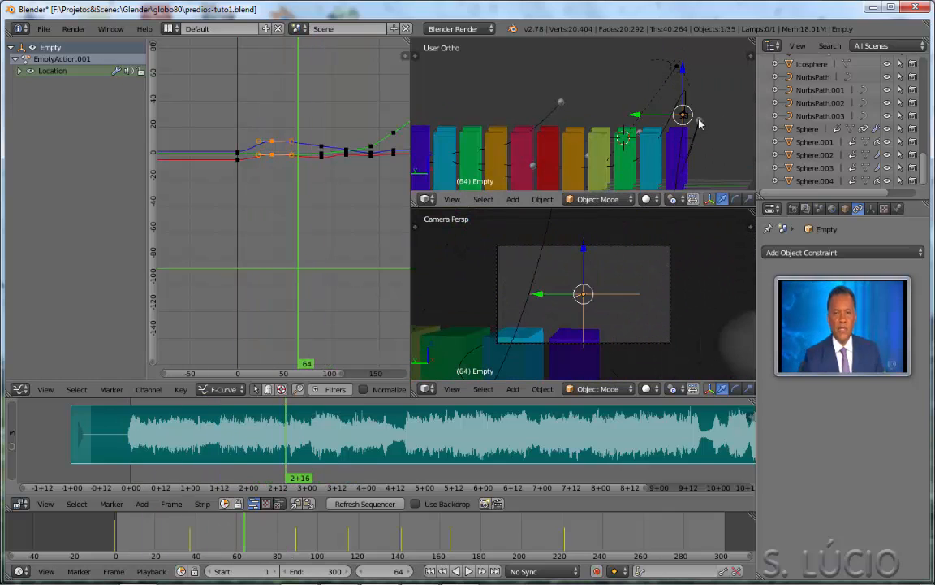
pyautogui.press('g')
pyautogui.press('z')
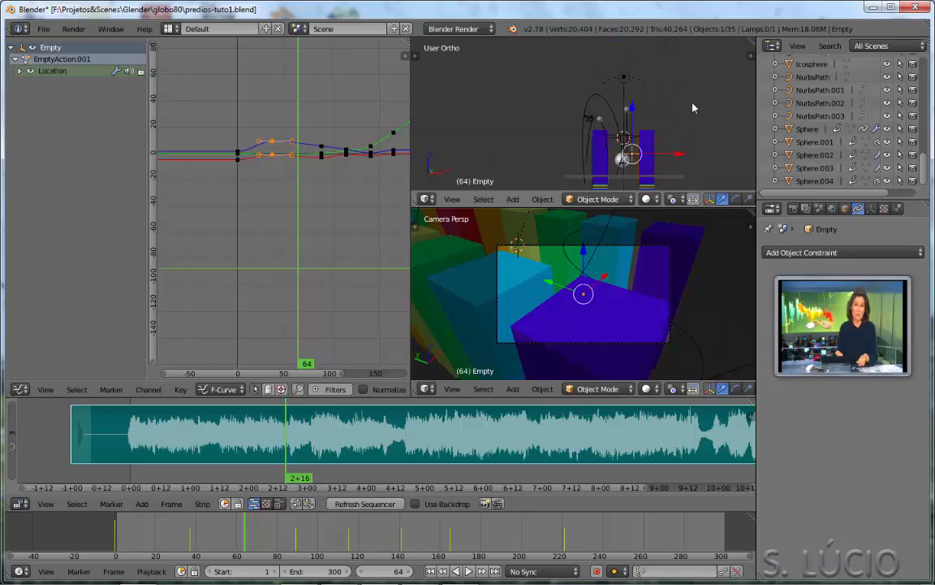
pyautogui.moveTo(692, 108); pyautogui.dragTo(583, 77, button='middle')
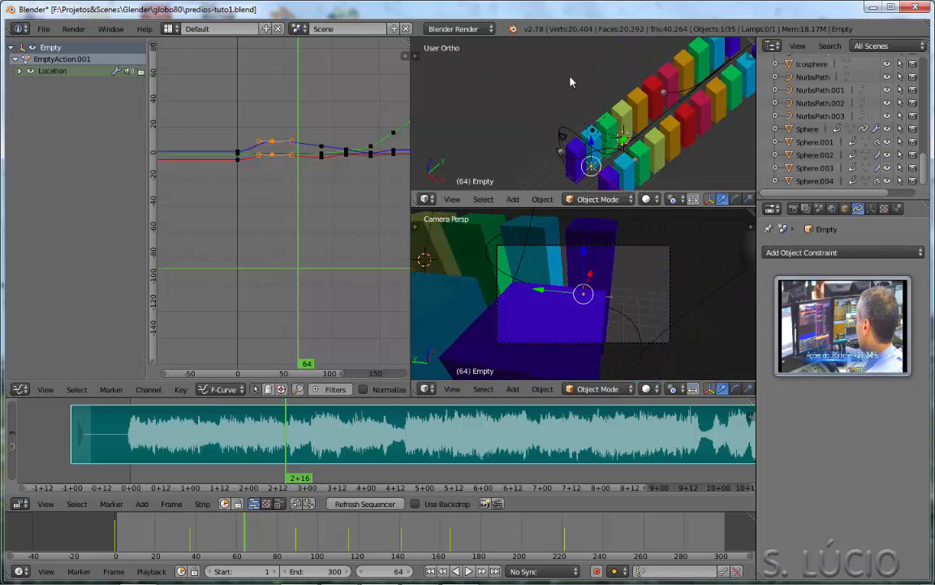
pyautogui.hotkey('alt', 'a')
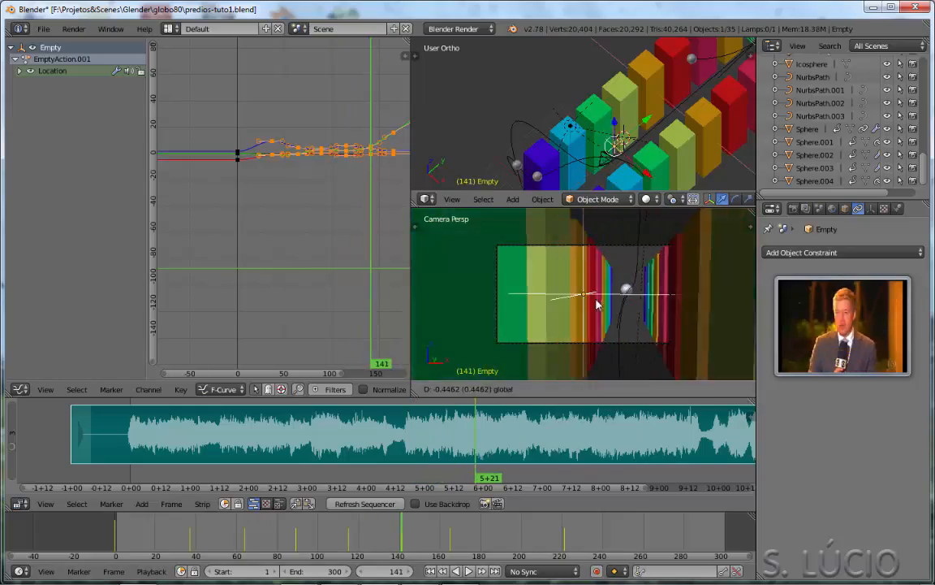
pyautogui.hotkey('alt', 'a')
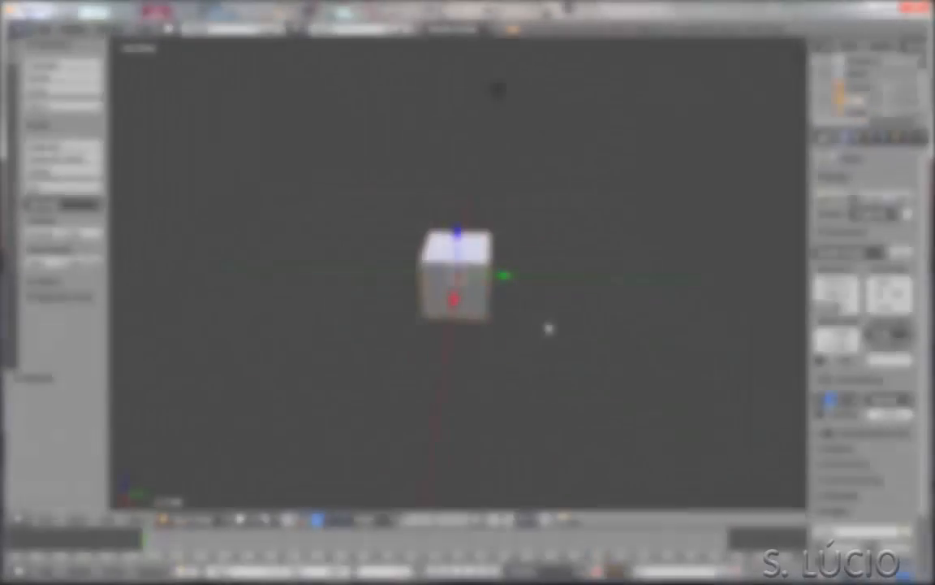
# Flatten the default cube of the new scene to 0.142 along Z and apply its scale.
pyautogui.press('s')
pyautogui.press('z')
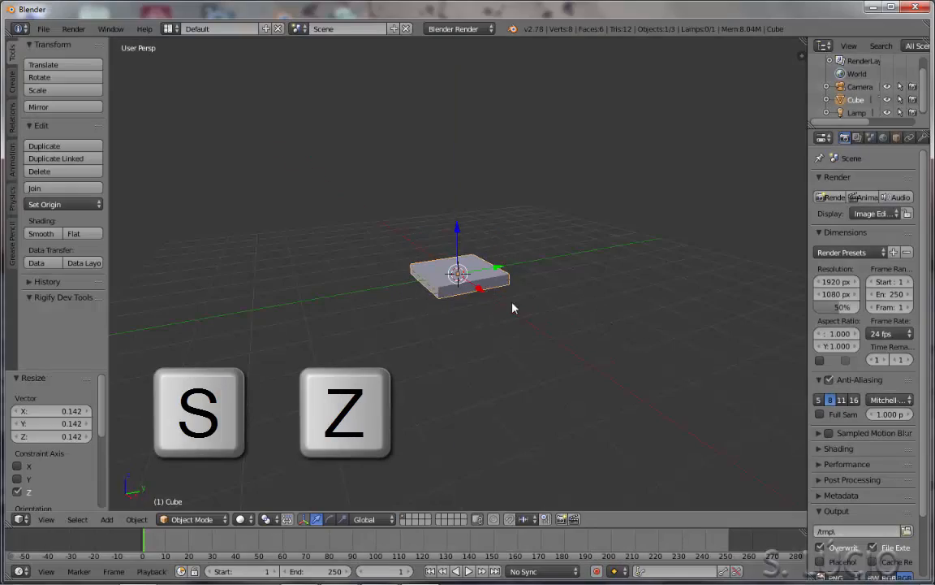
pyautogui.press('n')
pyautogui.hotkey('ctrl', 'a')
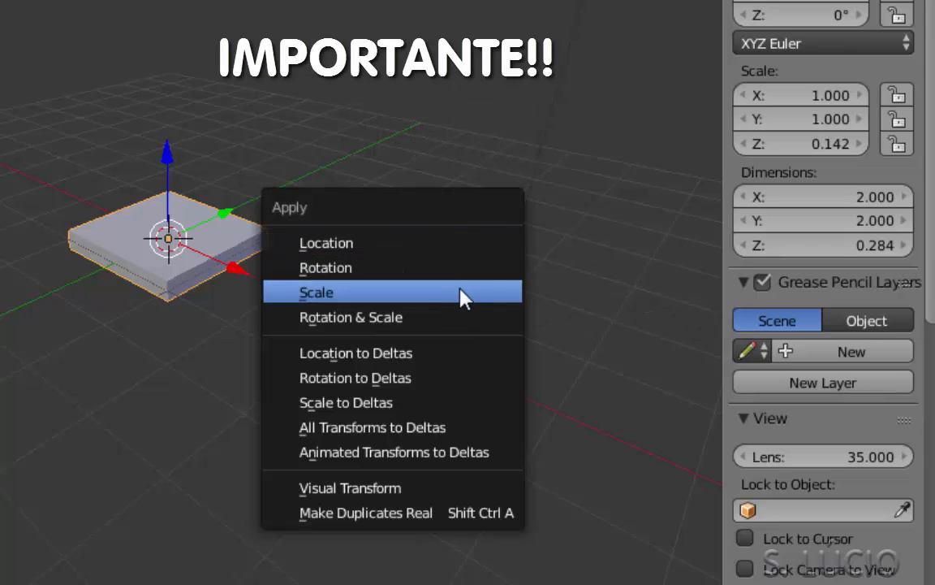
pyautogui.click(464, 298)
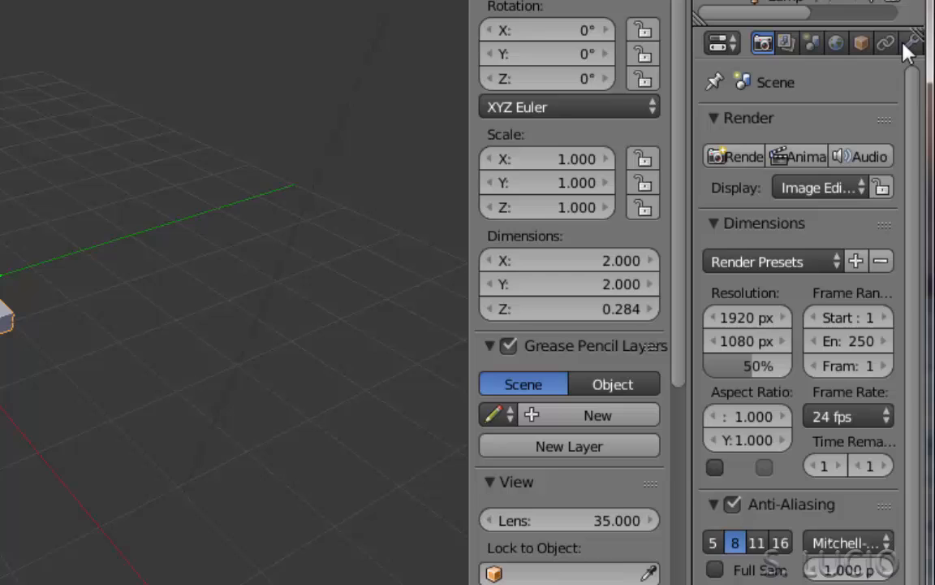
# Add an Array modifier to the flattened cube with a relative offset of 0 on X and Y and 2 on Z.
pyautogui.click(911, 44)
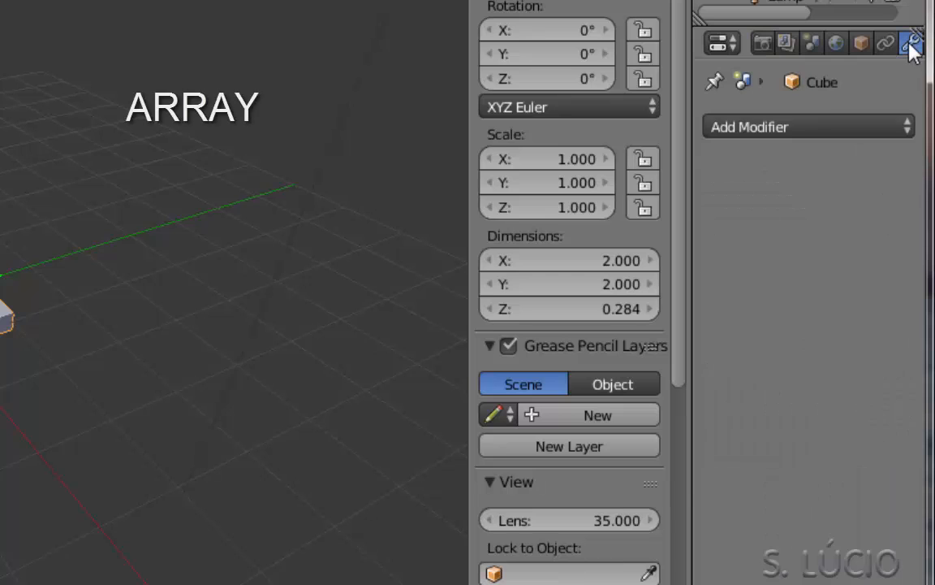
pyautogui.click(800, 127)
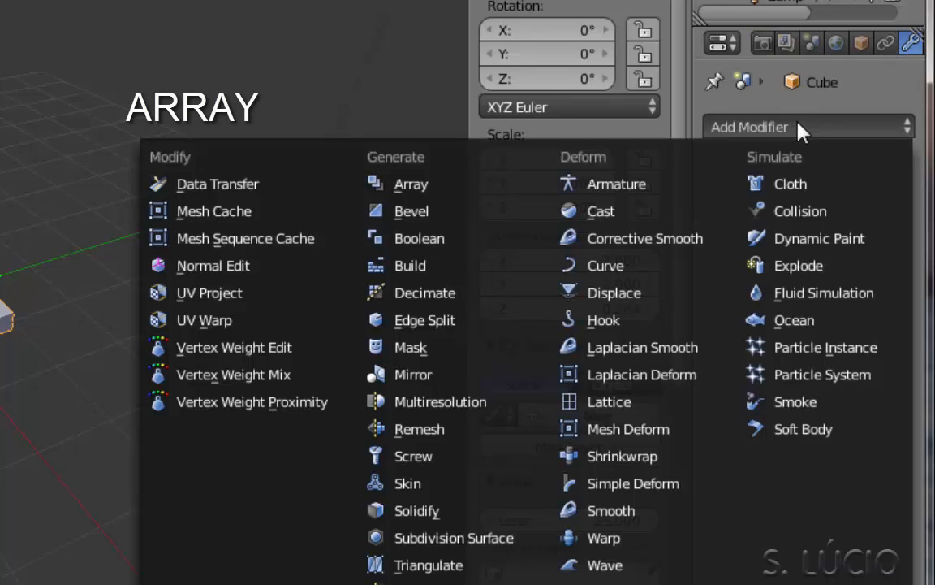
pyautogui.click(425, 183)
pyautogui.moveTo(174, 305); pyautogui.dragTo(258, 223, button='middle')
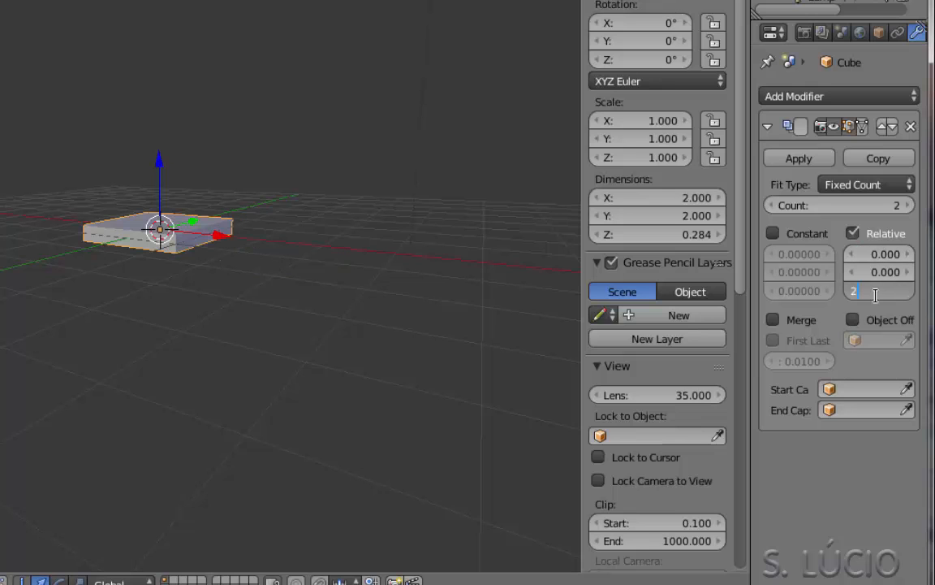
pyautogui.press('Return')
# Raise the array's fixed count to 14 to stack the slabs into a tower.
pyautogui.moveTo(174, 259); pyautogui.dragTo(211, 239, button='middle')
pyautogui.click(906, 208)
pyautogui.click(906, 209)
pyautogui.click(906, 209)
pyautogui.click(906, 209)
pyautogui.click(906, 209)
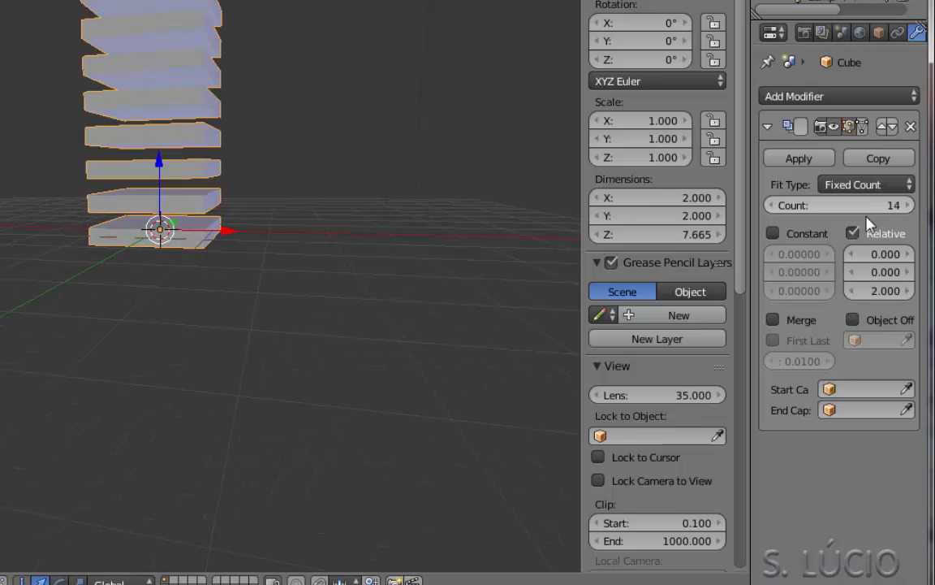
pyautogui.scroll(-5, 343, 227)
pyautogui.scroll(4, 315, 229)
# Add a plain-axes empty at the tower's base and set its display size to 10.
pyautogui.moveTo(314, 229)
pyautogui.mouseDown(button='middle')
pyautogui.moveTo(391, 241)
pyautogui.moveTo(311, 245)
pyautogui.mouseUp(button='middle')
pyautogui.keyDown('shift'); pyautogui.moveTo(311, 244); pyautogui.dragTo(286, 364, button='middle'); pyautogui.keyUp('shift')
pyautogui.moveTo(322, 321); pyautogui.dragTo(340, 328, button='middle')
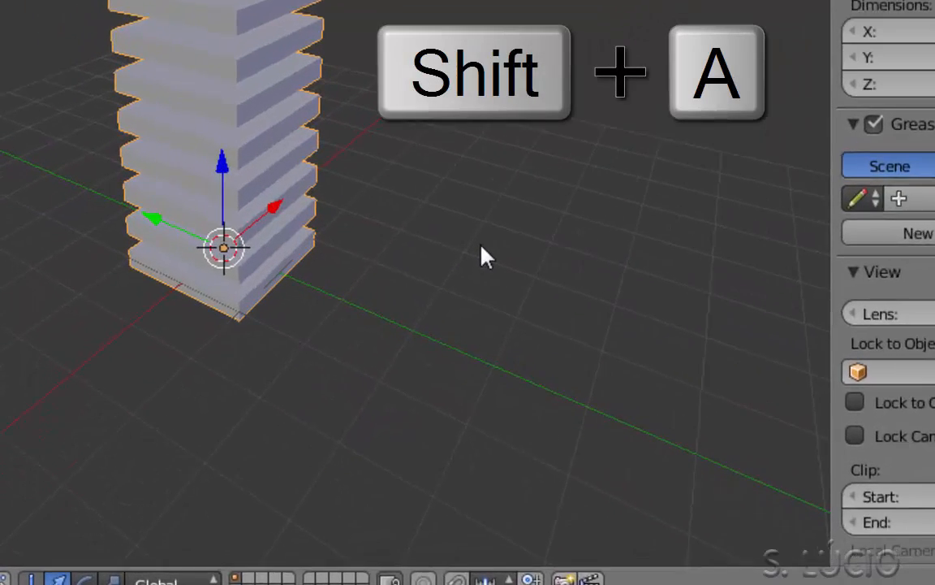
pyautogui.hotkey('shift', 'a')
pyautogui.moveTo(334, 353)
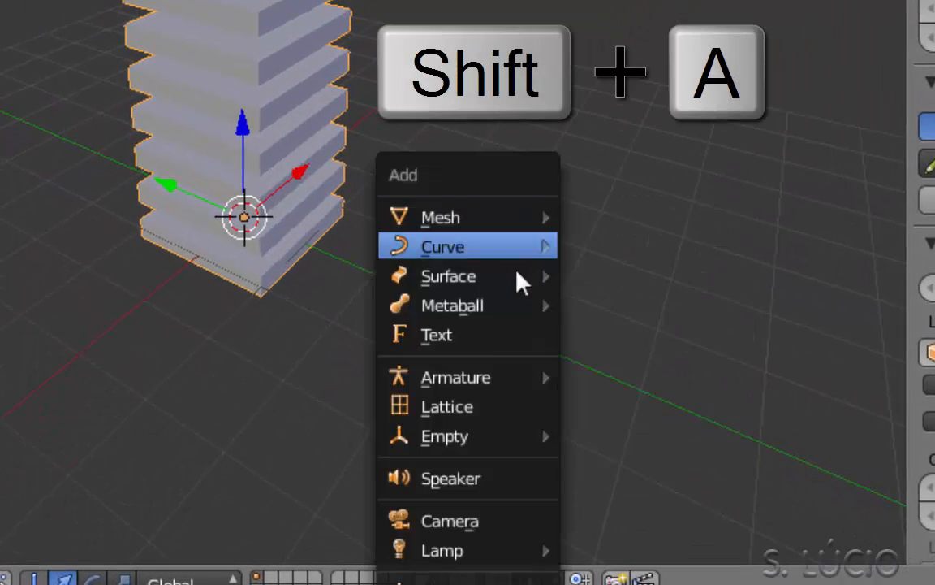
pyautogui.moveTo(561, 437)
pyautogui.click(629, 441)
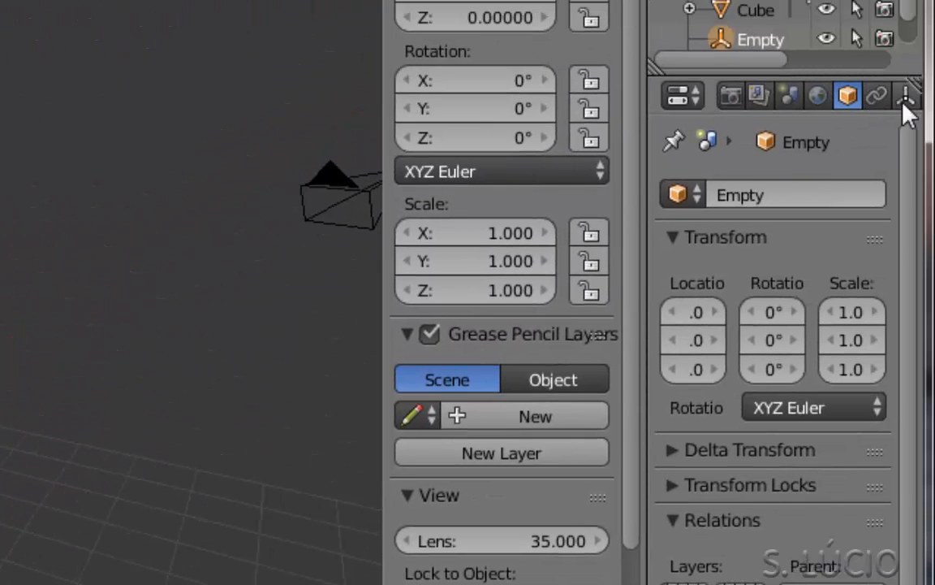
pyautogui.click(905, 97)
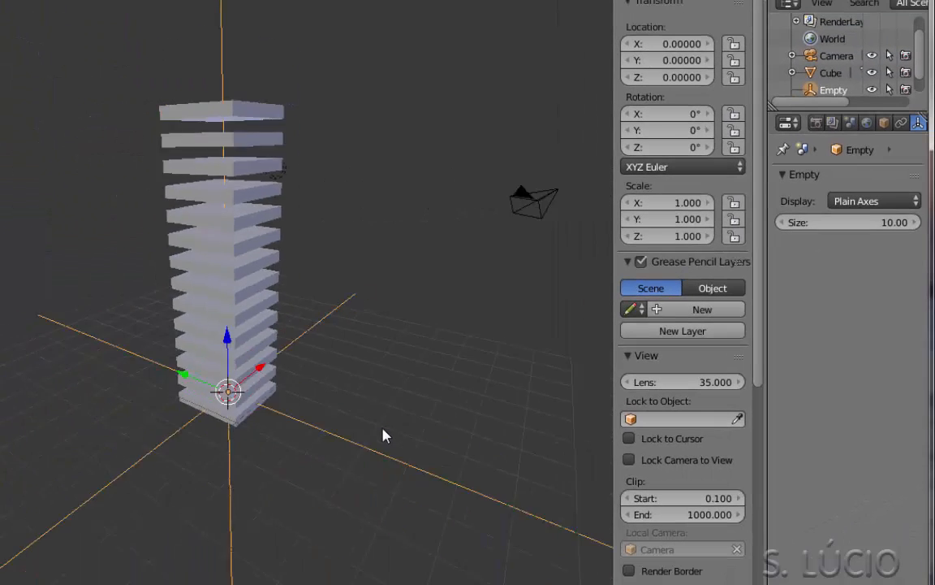
# Raise the tower's array count to 17 and enable Object Offset with the empty as its object.
pyautogui.scroll(-2, 382, 428)
pyautogui.moveTo(383, 427); pyautogui.dragTo(274, 309, button='middle')
pyautogui.rightClick(257, 273)
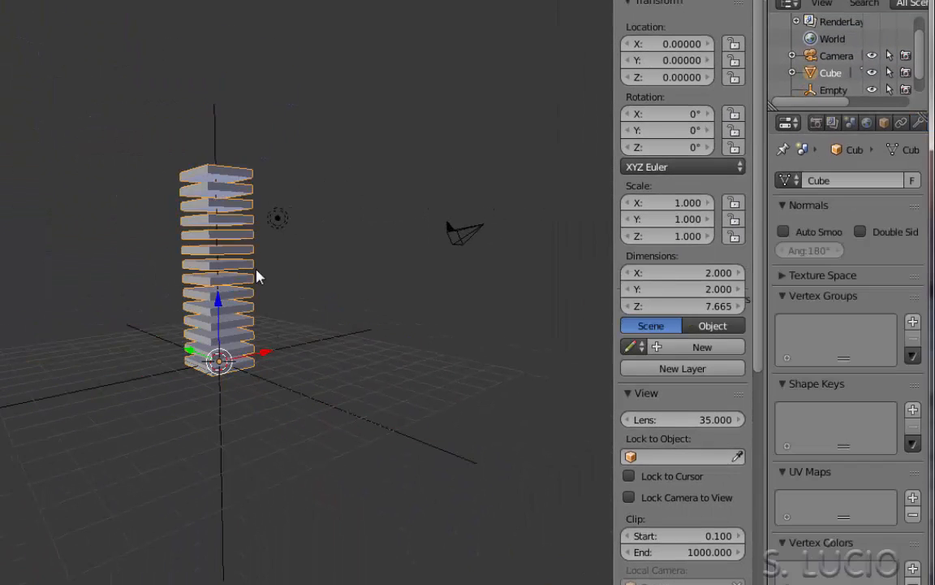
pyautogui.click(918, 123)
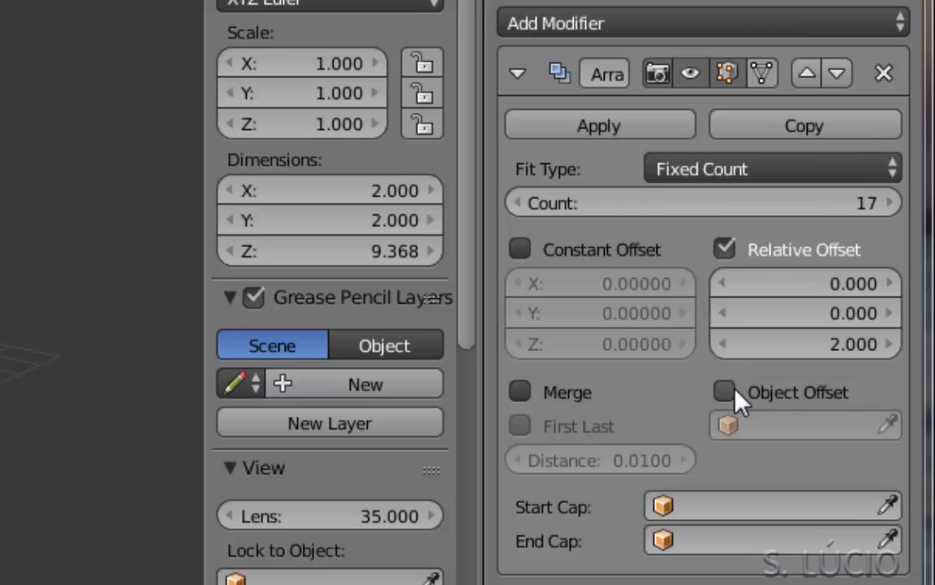
pyautogui.click(724, 393)
pyautogui.click(784, 427)
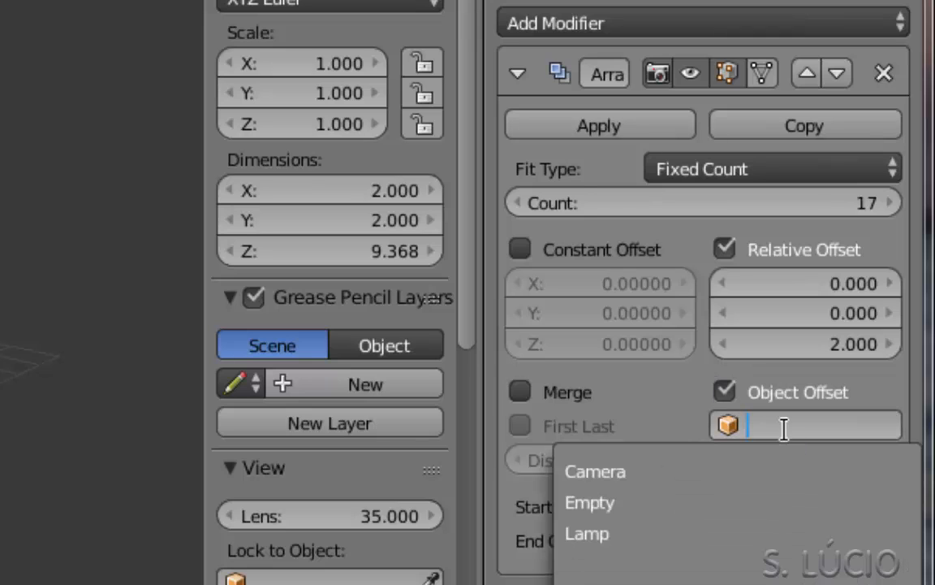
pyautogui.click(638, 503)
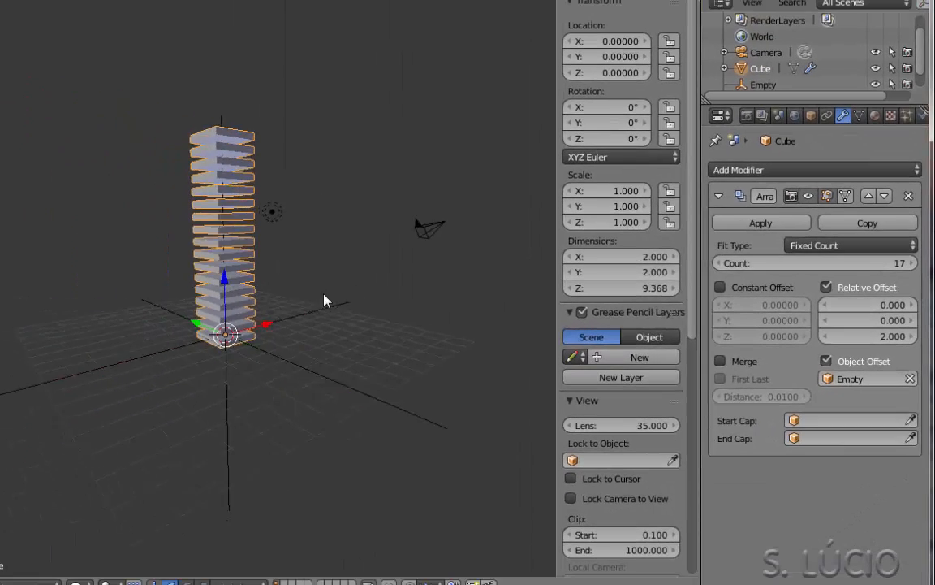
# Try scaling the empty uniformly to about 1.06 so the slabs widen towards the tower's top.
pyautogui.rightClick(324, 300)
pyautogui.press('s')
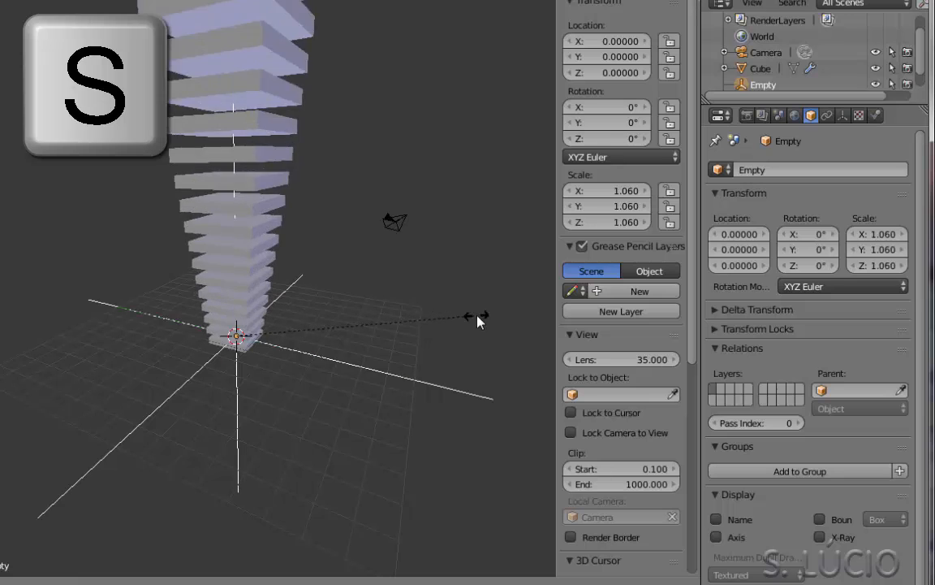
pyautogui.press('s')
pyautogui.rightClick(453, 316)
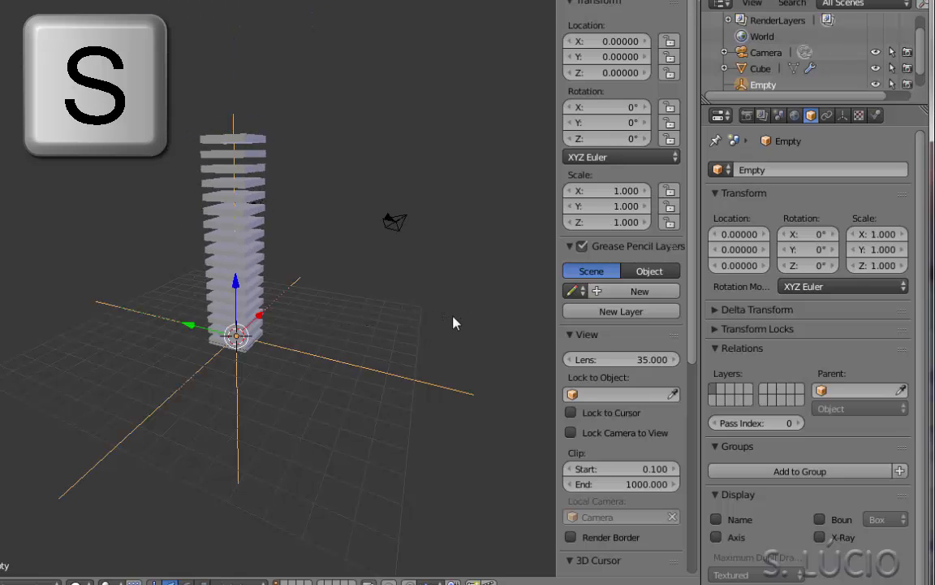
# Try rotating the empty freely to bend the tower, and about Z to twist it.
pyautogui.press('r')
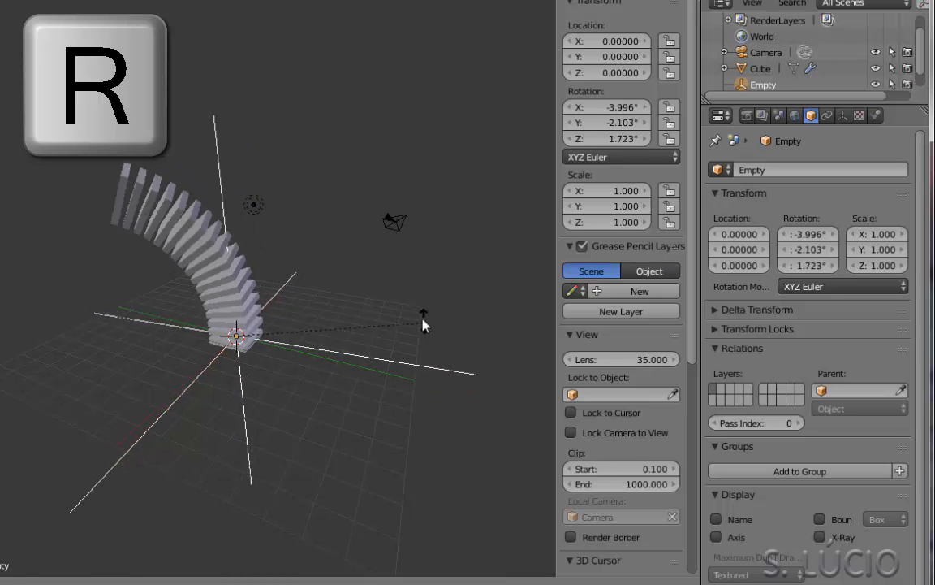
pyautogui.rightClick(448, 374)
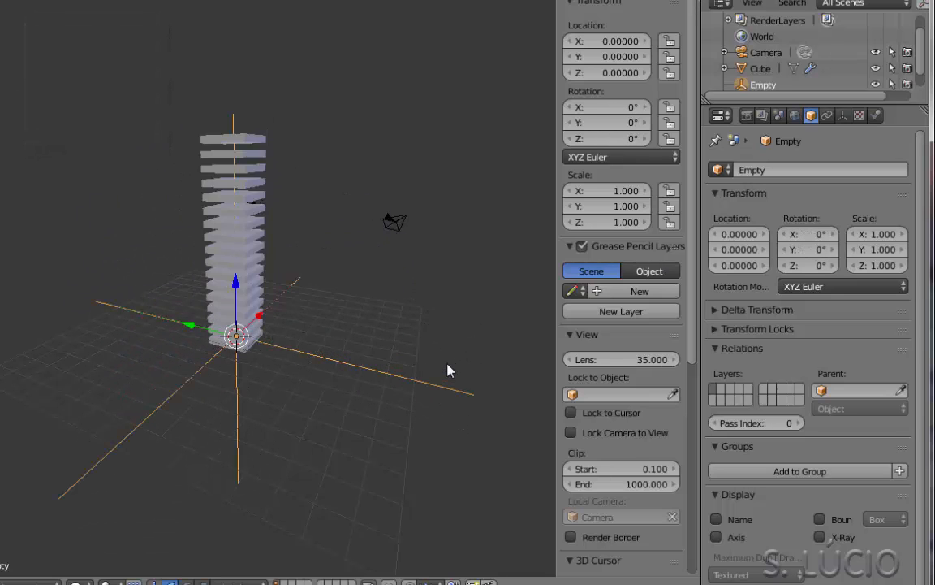
pyautogui.press('r')
pyautogui.press('z')
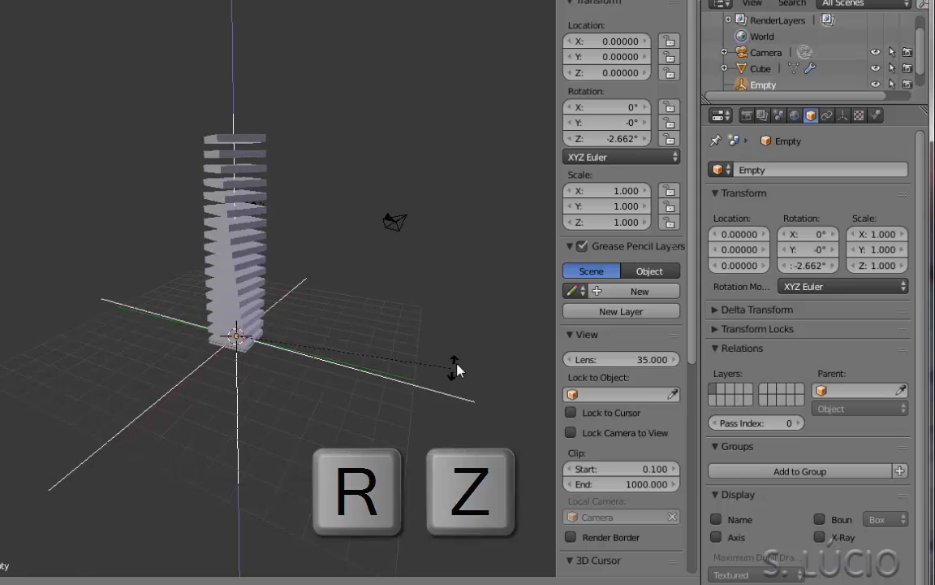
pyautogui.rightClick(454, 364)
# Try scaling the empty along Z and along X only, and clear its scale.
pyautogui.moveTo(455, 364); pyautogui.dragTo(303, 342, button='middle')
pyautogui.press('s')
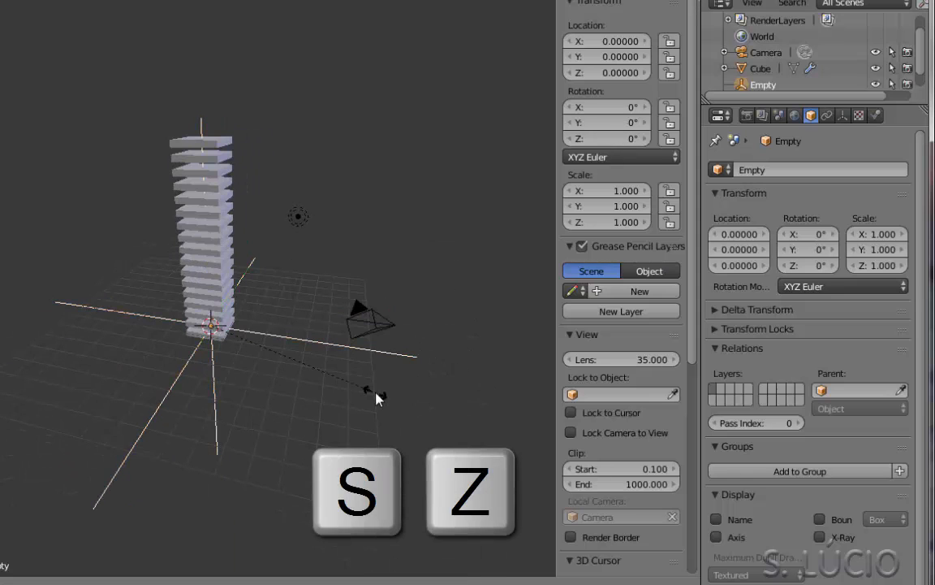
pyautogui.rightClick(386, 386)
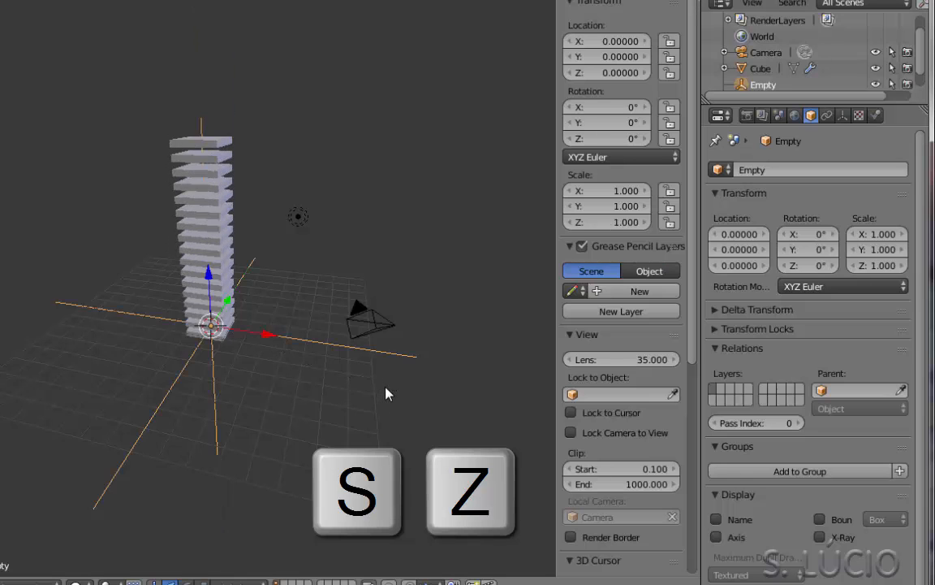
pyautogui.moveTo(387, 386); pyautogui.dragTo(334, 328, button='middle')
pyautogui.press('s')
pyautogui.press('x')
pyautogui.click(340, 367)
pyautogui.hotkey('alt', 's')
# Try shrinking the empty on X and Y only to taper the tower into a spire, and clear its scale.
pyautogui.press('s')
pyautogui.hotkey('shift', 'z')
pyautogui.click(372, 330)
pyautogui.rightClick(280, 341)
pyautogui.moveTo(280, 341); pyautogui.dragTo(351, 289, button='middle')
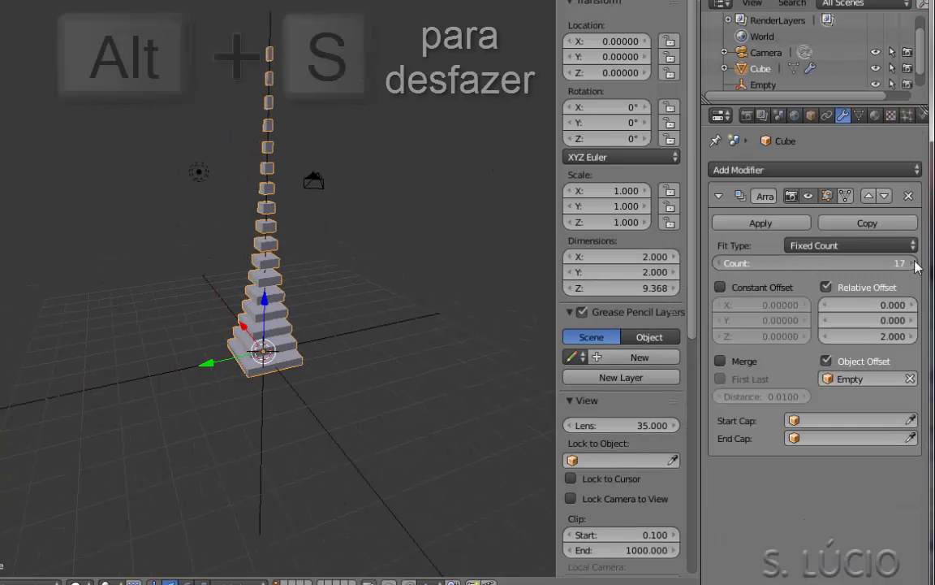
pyautogui.rightClick(345, 325)
pyautogui.hotkey('alt', 's')
# Move the empty down along Z to reduce the slab spacing, scale it, and select the arrayed cube.
pyautogui.press('g')
pyautogui.press('z')
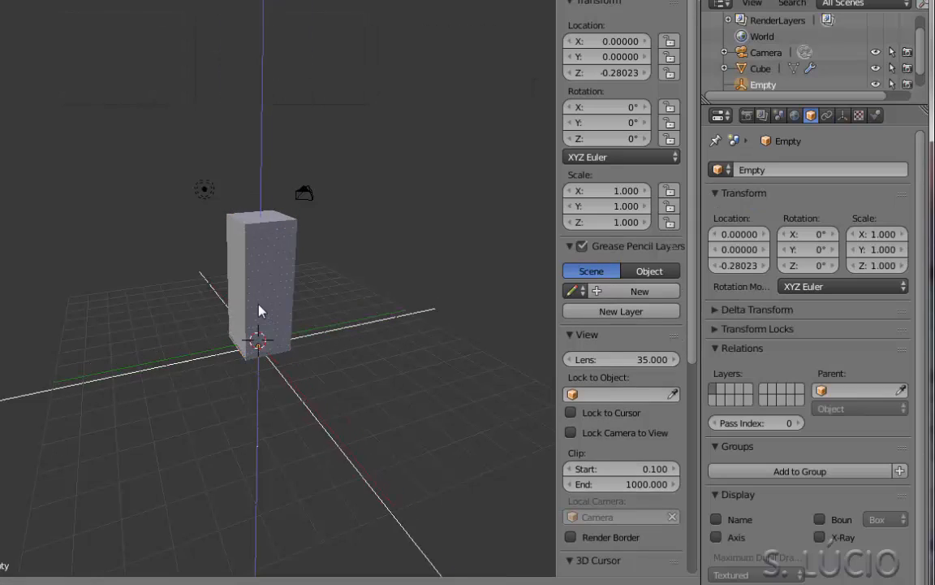
pyautogui.press('s')
pyautogui.click(319, 348)
pyautogui.click(761, 68)
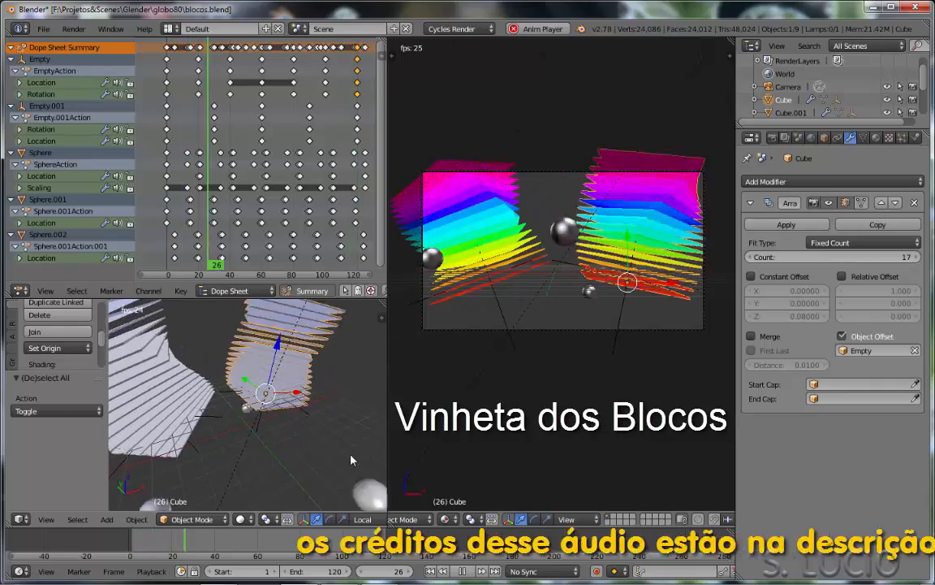
pyautogui.moveTo(302, 458); pyautogui.dragTo(342, 466, button='middle')
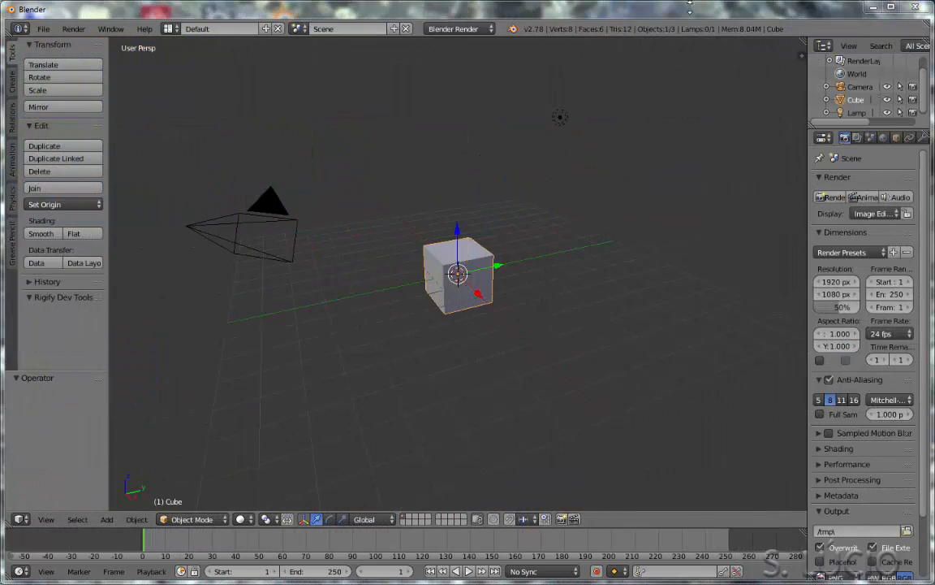
# Flatten the new scene's default cube to about 0.208 along Y and stretch it along X into a long slab.
pyautogui.press('s')
pyautogui.press('y')
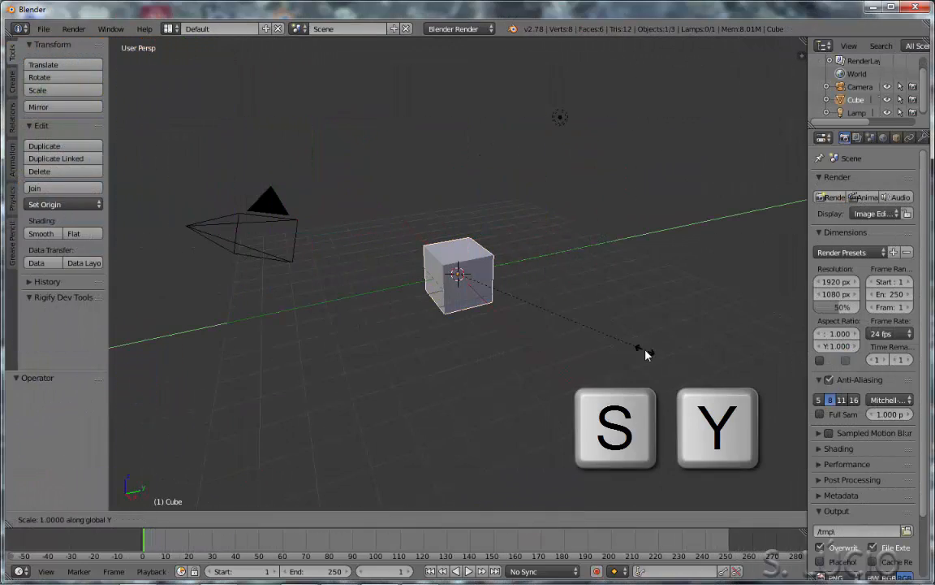
pyautogui.click(487, 304)
pyautogui.moveTo(487, 304); pyautogui.dragTo(570, 327, button='middle')
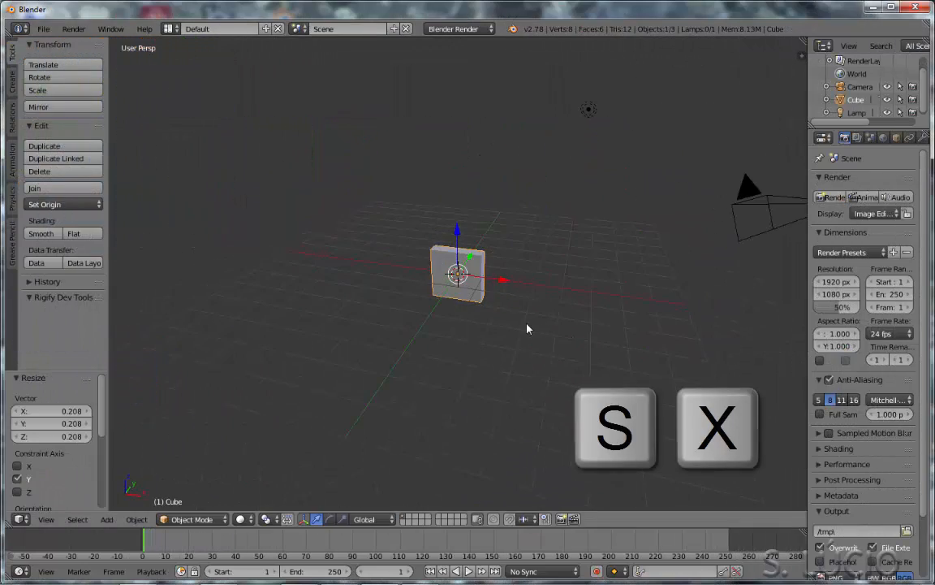
pyautogui.press('s')
pyautogui.press('x')
pyautogui.moveTo(701, 347); pyautogui.dragTo(522, 370, button='middle')
pyautogui.scroll(3, 524, 365)
# Add two vertical loop cuts to the slab in Edit Mode and spread them along X by a factor of about 2.5.
pyautogui.press('Tab')
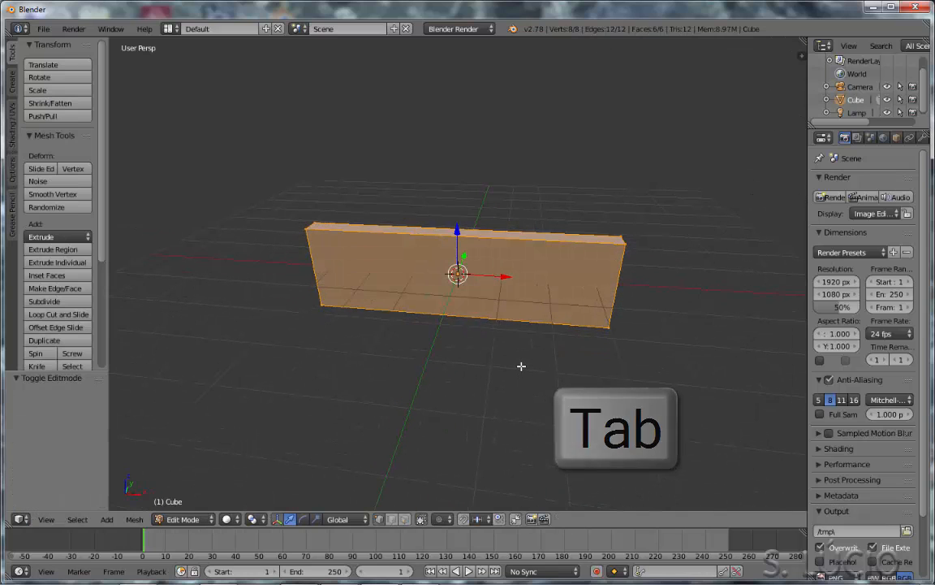
pyautogui.press('a')
pyautogui.hotkey('ctrl', 'r')
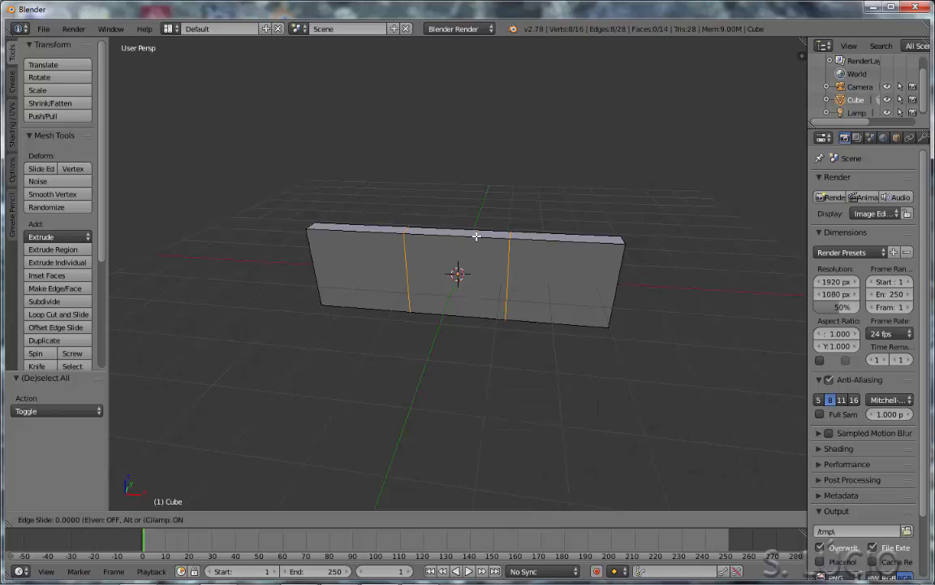
pyautogui.click(475, 237)
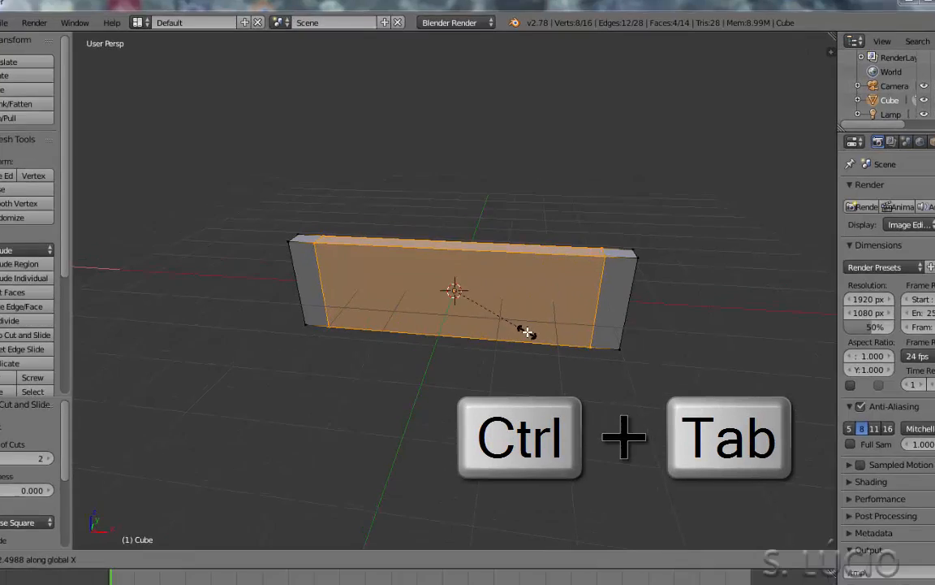
pyautogui.click(526, 313)
# Switch to face selection and extrude the slab's top middle face about 1.08 upward, viewing it from the front.
pyautogui.hotkey('ctrl', 'Tab')
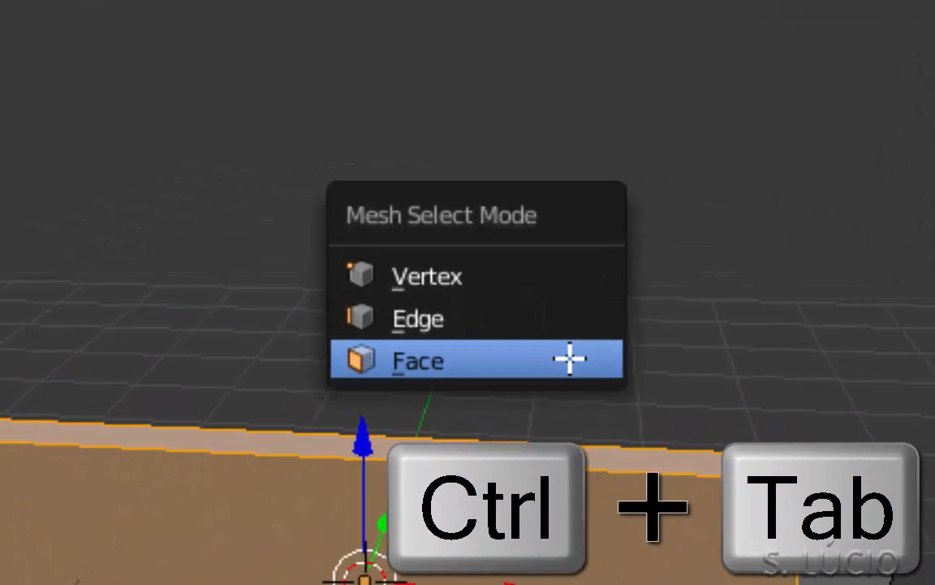
pyautogui.click(533, 369)
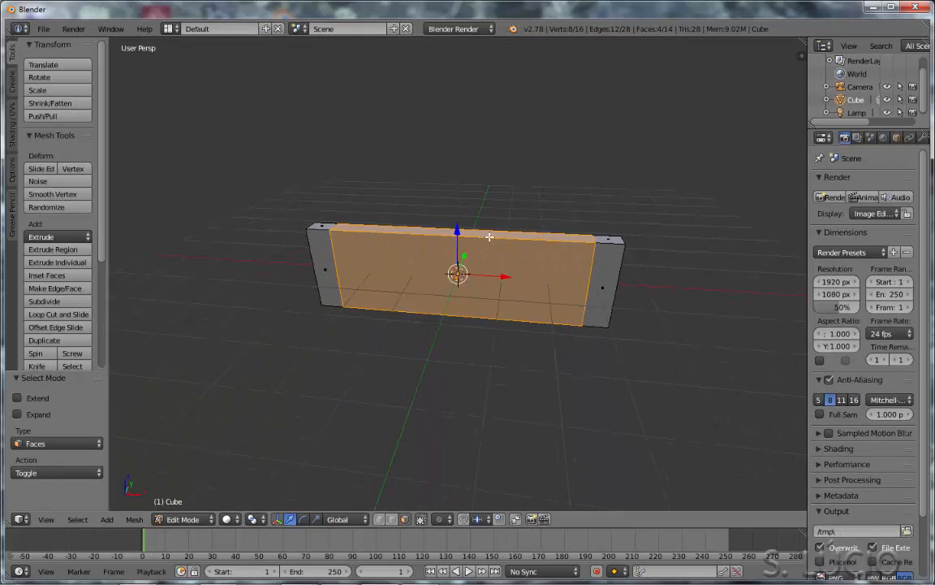
pyautogui.rightClick(490, 229)
pyautogui.press('e')
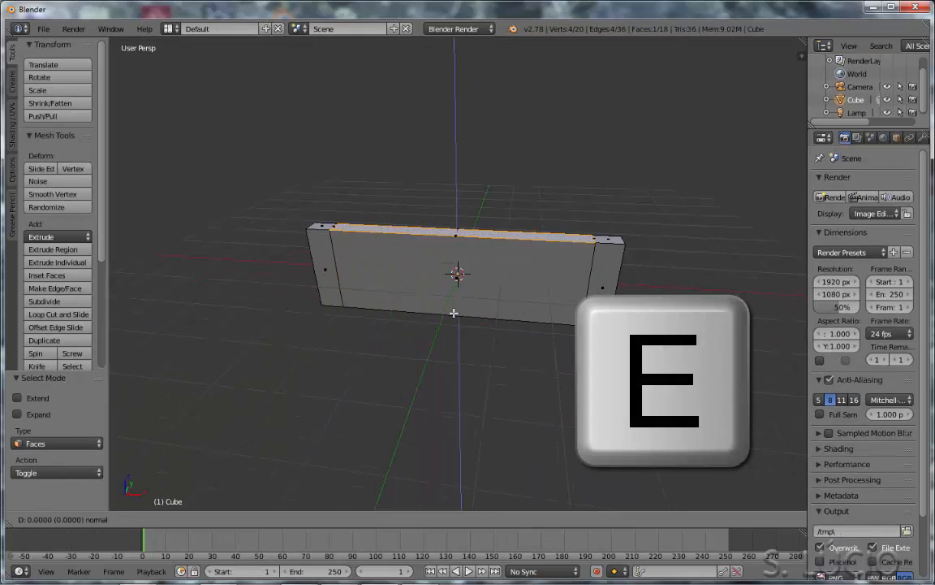
pyautogui.moveTo(458, 194); pyautogui.dragTo(454, 166)
pyautogui.press('KP_1')
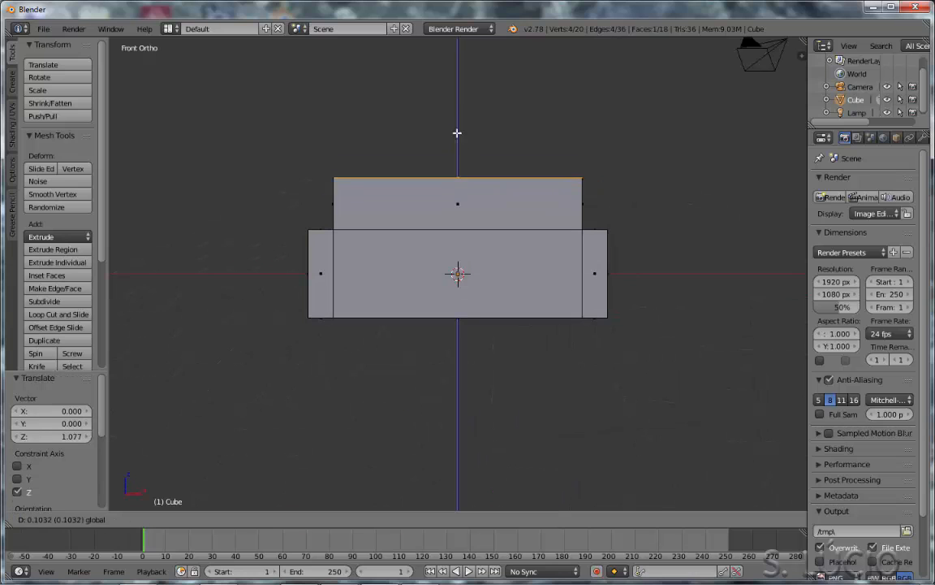
# Add two vertical loop cuts through the second tier and spread them apart along X.
pyautogui.moveTo(465, 193); pyautogui.dragTo(438, 224, button='middle')
pyautogui.hotkey('ctrl', 'r')
pyautogui.scroll(1, 438, 223)
pyautogui.doubleClick(438, 223)
pyautogui.press('s')
pyautogui.press('x')
pyautogui.click(431, 181)
# Return to face selection and extrude the second tier's top middle face upward into a narrower third tier.
pyautogui.hotkey('ctrl', 'Tab')
pyautogui.click(431, 181)
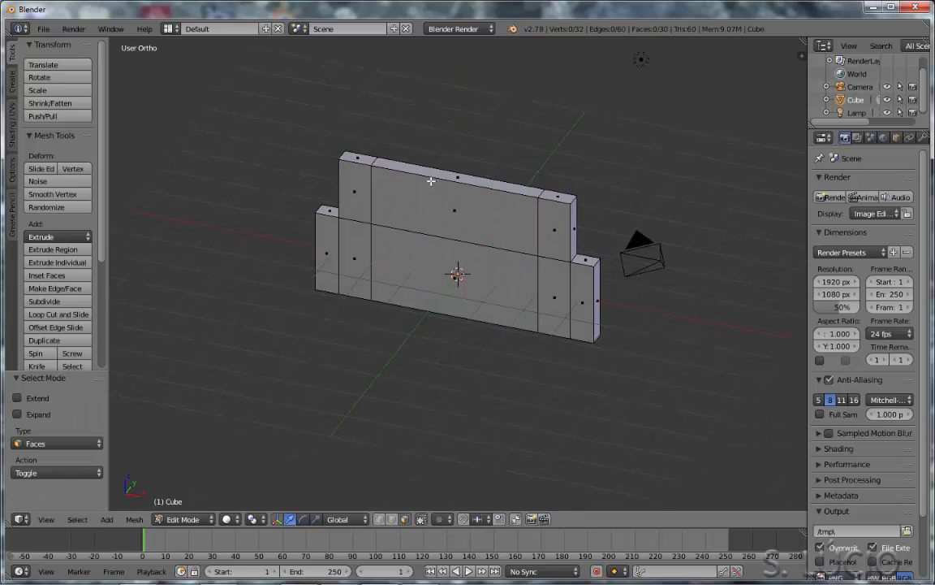
pyautogui.moveTo(457, 139); pyautogui.dragTo(457, 83)
# Add two vertical loop cuts through the third tier and spread them apart along X.
pyautogui.moveTo(414, 254); pyautogui.dragTo(440, 236, button='middle')
pyautogui.hotkey('ctrl', 'r')
pyautogui.keyDown('shift'); pyautogui.moveTo(469, 192); pyautogui.dragTo(455, 288, button='middle'); pyautogui.keyUp('shift')
pyautogui.click(479, 234)
# Extrude the third tier's top middle face upward by about 0.98 to form a fourth tier.
pyautogui.hotkey('ctrl', 'Tab')
pyautogui.click(441, 266)
pyautogui.rightClick(450, 178)
pyautogui.press('e')
pyautogui.moveTo(454, 152); pyautogui.dragTo(477, 104, button='middle')
pyautogui.moveTo(450, 122); pyautogui.dragTo(450, 80)
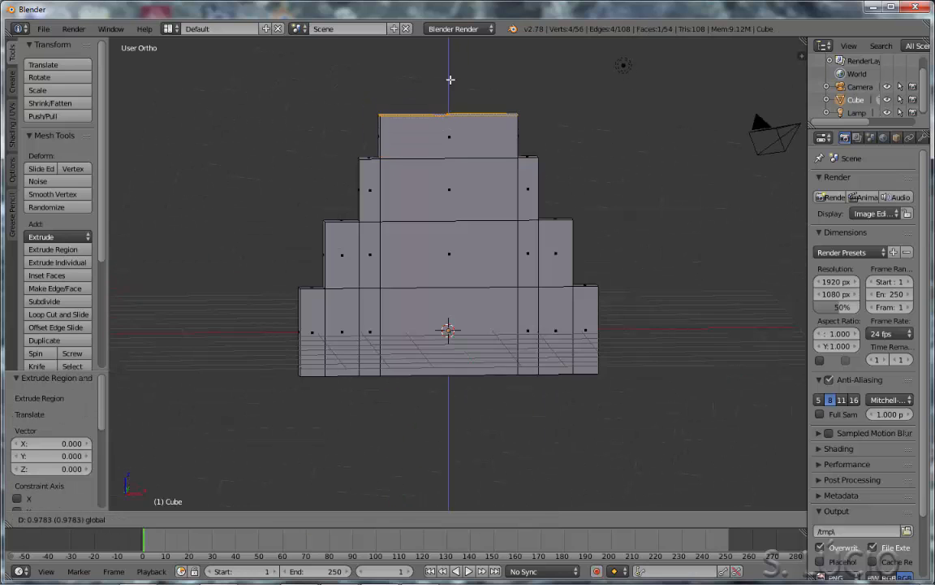
# Return to object mode, stretch the stepped block to about twice its height along Z, and raise it onto the grid.
pyautogui.press('Tab')
pyautogui.moveTo(532, 180); pyautogui.dragTo(492, 203, button='middle')
pyautogui.moveTo(469, 359); pyautogui.dragTo(489, 356, button='middle')
pyautogui.press('s')
pyautogui.press('z')
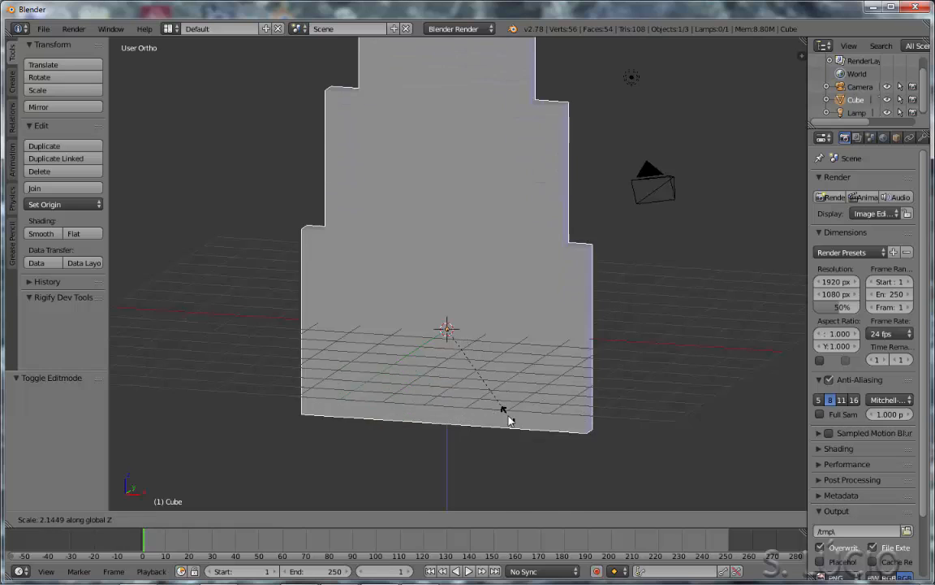
pyautogui.click(510, 417)
pyautogui.scroll(-4, 510, 418)
pyautogui.moveTo(509, 417); pyautogui.dragTo(535, 354, button='middle')
pyautogui.press('g')
pyautogui.press('z')
pyautogui.click(465, 217)
# Widen the properties area and add an Array modifier to the stepped block.
pyautogui.moveTo(466, 216); pyautogui.dragTo(741, 177, button='middle')
pyautogui.moveTo(808, 168); pyautogui.dragTo(737, 179)
pyautogui.click(854, 137)
pyautogui.click(816, 181)
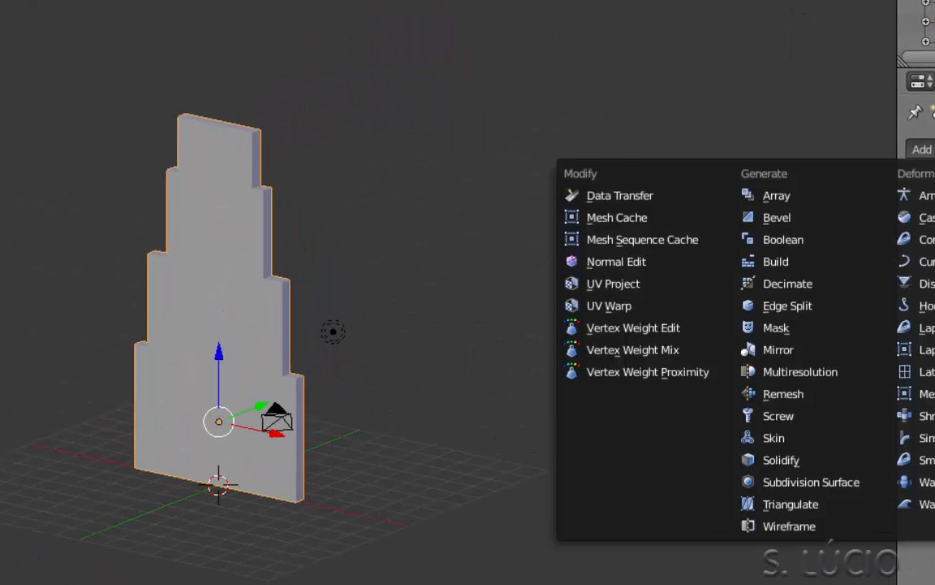
pyautogui.click(671, 212)
pyautogui.moveTo(672, 215); pyautogui.dragTo(645, 237, button='middle')
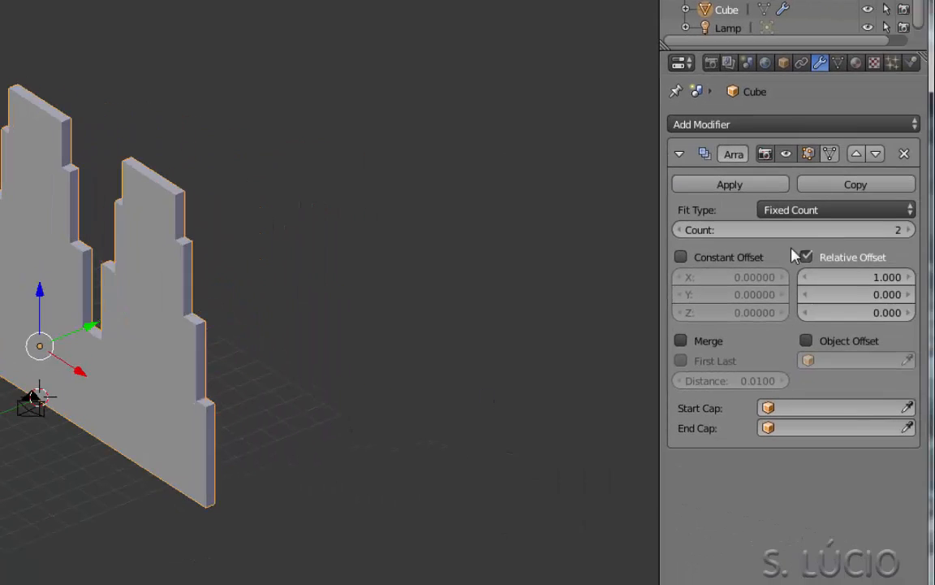
# Replace the array's relative offset with a constant Y offset of 3.46 and set the count to 12.
pyautogui.click(805, 256)
pyautogui.click(682, 257)
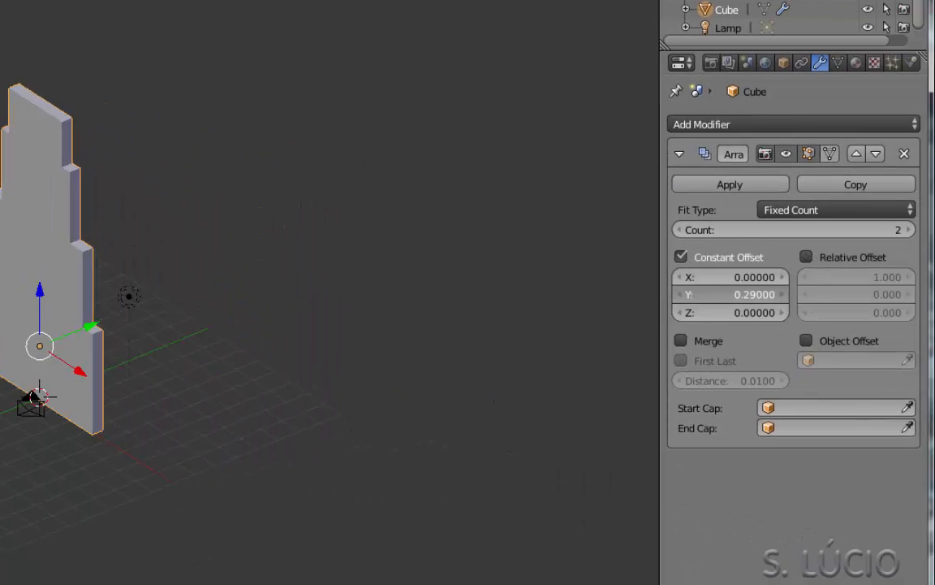
pyautogui.moveTo(730, 294); pyautogui.dragTo(767, 295)
pyautogui.moveTo(337, 361); pyautogui.dragTo(201, 320, button='middle')
pyautogui.moveTo(745, 230); pyautogui.dragTo(800, 230)
pyautogui.moveTo(346, 312); pyautogui.dragTo(637, 336, button='middle')
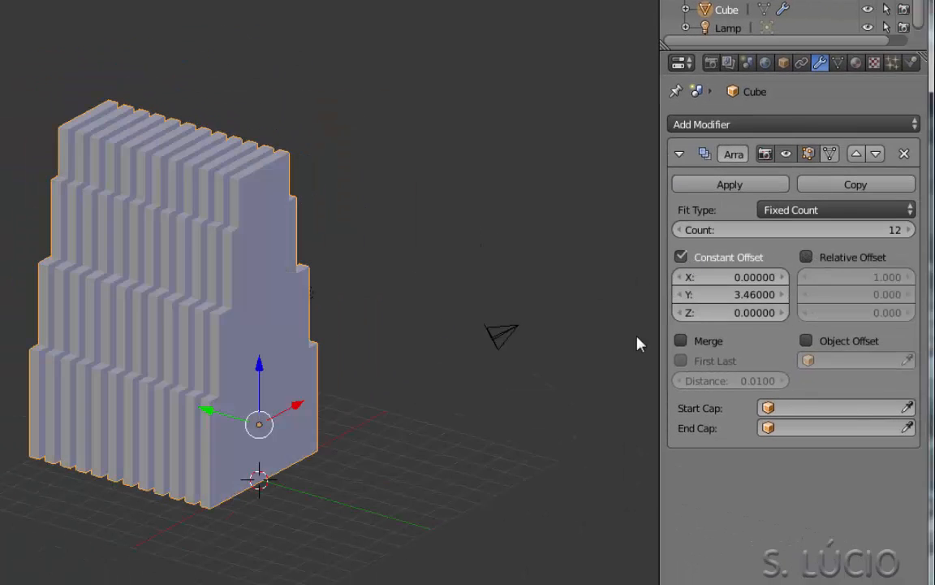
# Add a Bevel modifier with a width of 0.018 and scale the arrayed block by 1.118 along Y.
pyautogui.click(714, 124)
pyautogui.click(532, 183)
pyautogui.scroll(6, 403, 281)
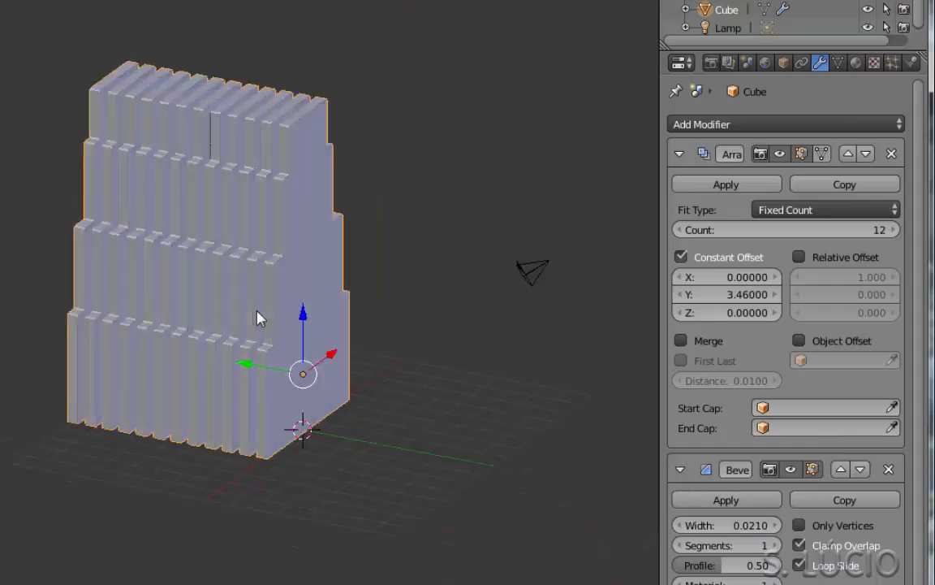
pyautogui.moveTo(261, 318); pyautogui.dragTo(341, 325, button='middle')
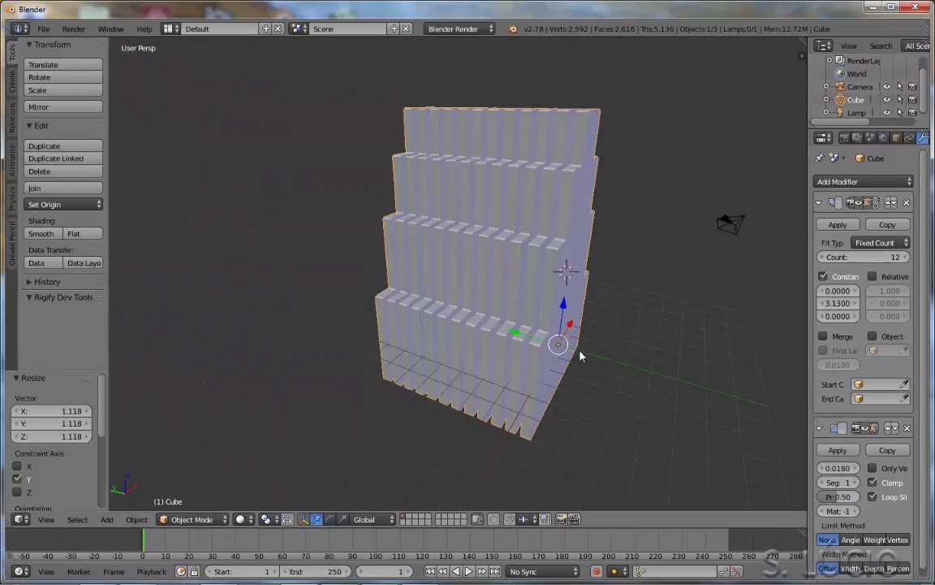
# Move the arrayed block along Y away from the grid's middle and snap the 3D cursor to the center.
pyautogui.moveTo(515, 332); pyautogui.dragTo(259, 294)
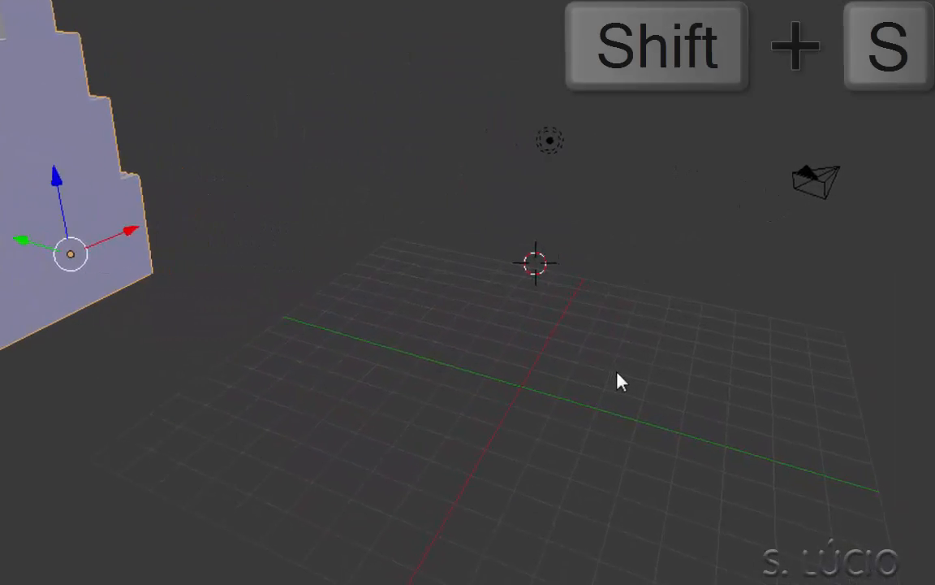
pyautogui.hotkey('shift', 's')
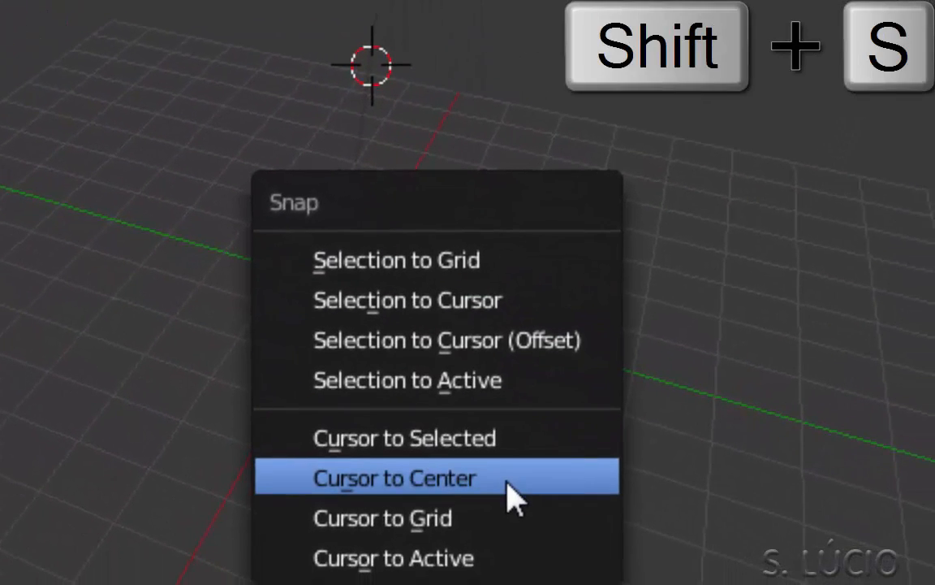
pyautogui.click(509, 491)
pyautogui.moveTo(503, 438)
pyautogui.mouseDown(button='middle')
pyautogui.moveTo(522, 411)
pyautogui.moveTo(511, 426)
pyautogui.mouseUp(button='middle')
# Add a cylinder mesh at the 3D cursor with 16 vertices.
pyautogui.hotkey('shift', 'a')
pyautogui.moveTo(512, 424)
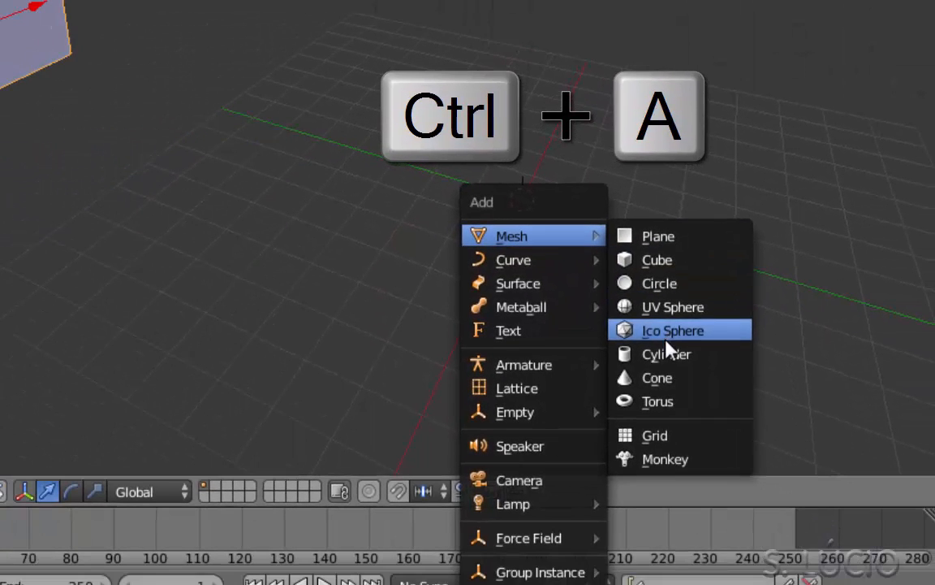
pyautogui.click(666, 358)
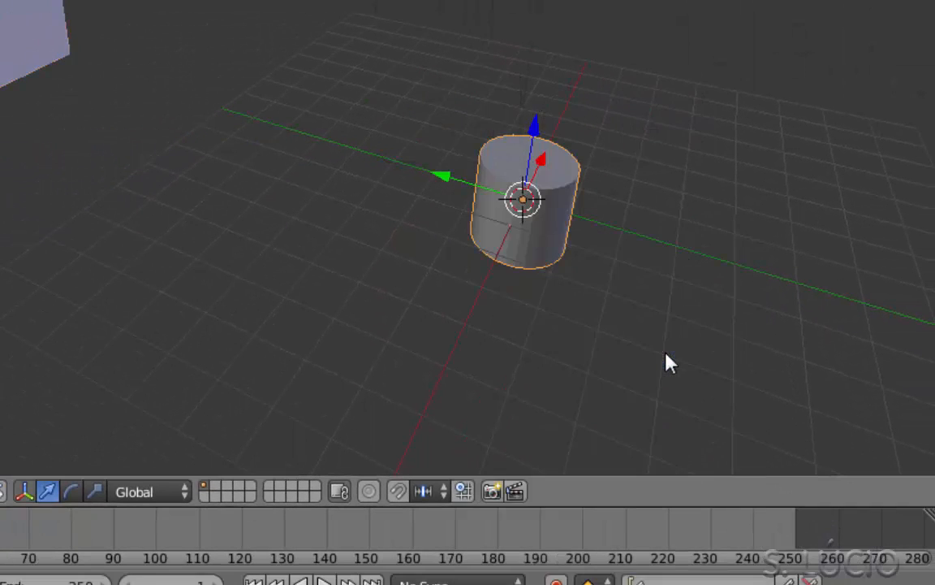
pyautogui.click(17, 350)
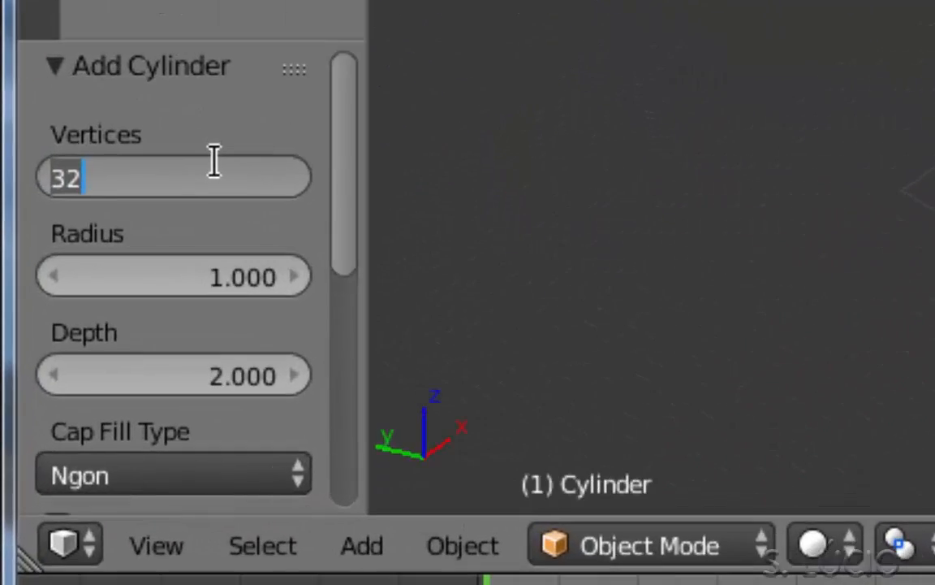
pyautogui.write('16')
pyautogui.press('Return')
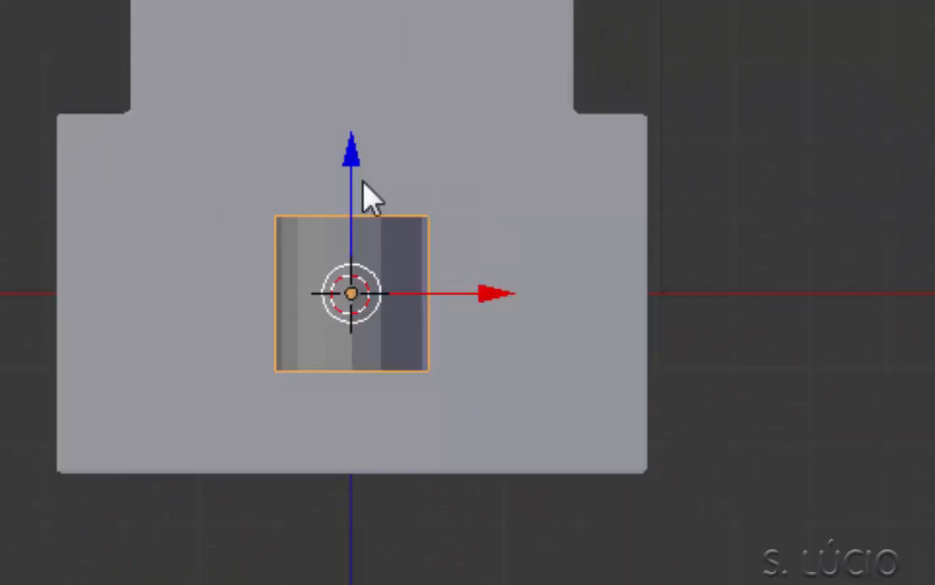
# Raise the cylinder onto the grid plane and, in edit mode, select every other side face around it.
pyautogui.press('Tab')
pyautogui.moveTo(315, 121); pyautogui.dragTo(643, 464, button='middle')
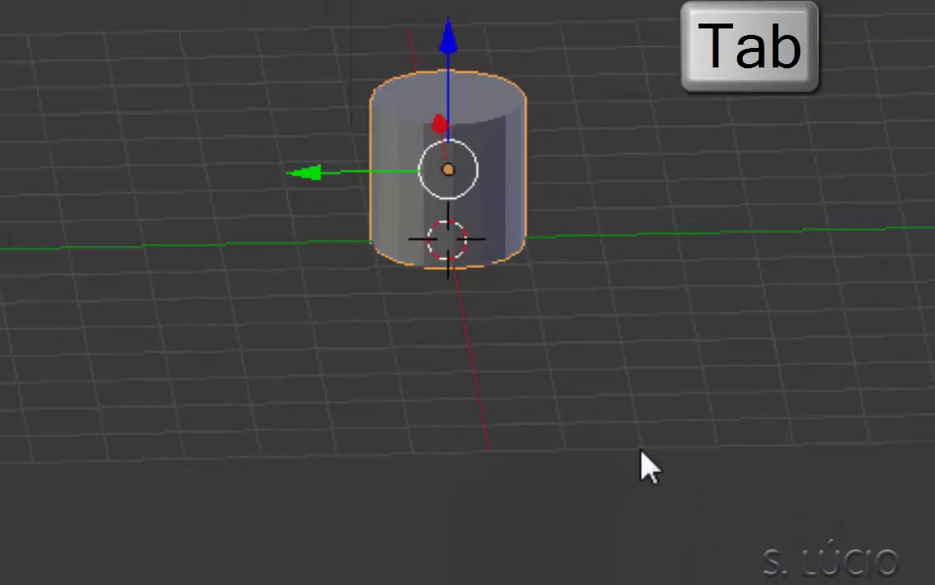
pyautogui.scroll(3, 643, 464)
pyautogui.keyDown('shift'); pyautogui.moveTo(448, 566); pyautogui.dragTo(444, 584, button='middle'); pyautogui.keyUp('shift')
pyautogui.keyDown('shift'); pyautogui.moveTo(601, 522); pyautogui.dragTo(518, 513, button='middle'); pyautogui.keyUp('shift')
pyautogui.press('a')
pyautogui.scroll(3, 630, 440)
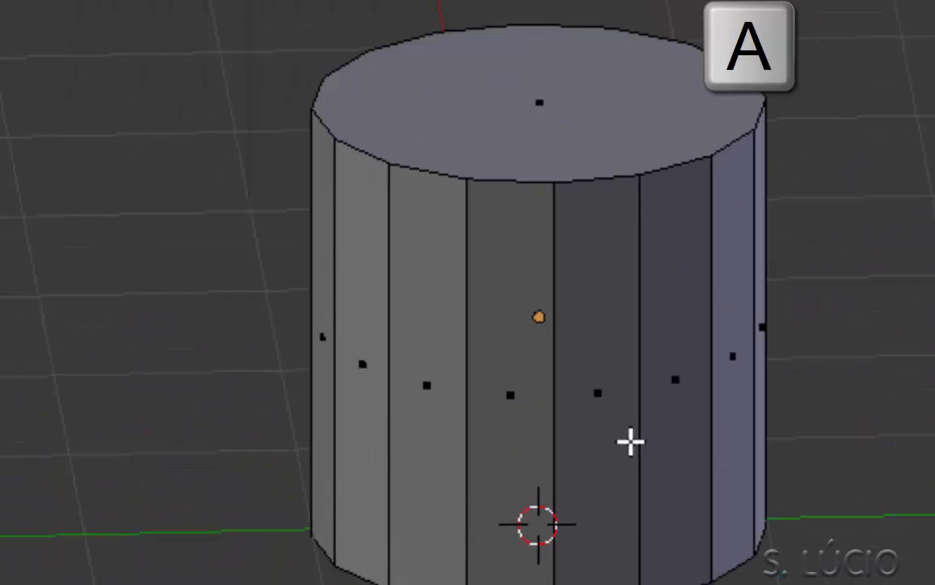
pyautogui.moveTo(630, 441); pyautogui.dragTo(475, 431, button='middle')
pyautogui.rightClick(470, 428)
pyautogui.keyDown('shift'); pyautogui.rightClick(600, 430); pyautogui.keyUp('shift')
pyautogui.keyDown('shift'); pyautogui.moveTo(674, 498); pyautogui.dragTo(718, 257, button='middle'); pyautogui.keyUp('shift')
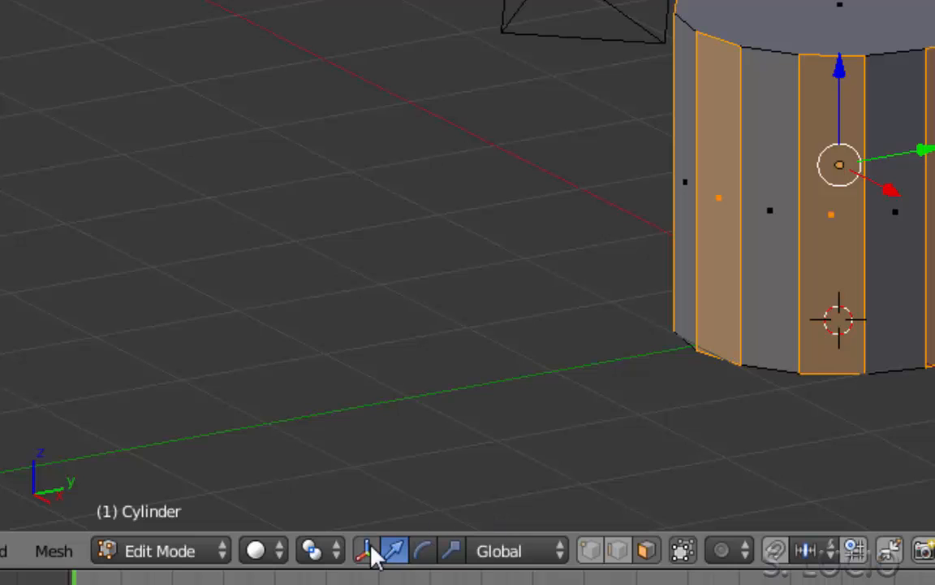
# Set the pivot point to Individual Origins and the transform orientation to Normal.
pyautogui.click(321, 551)
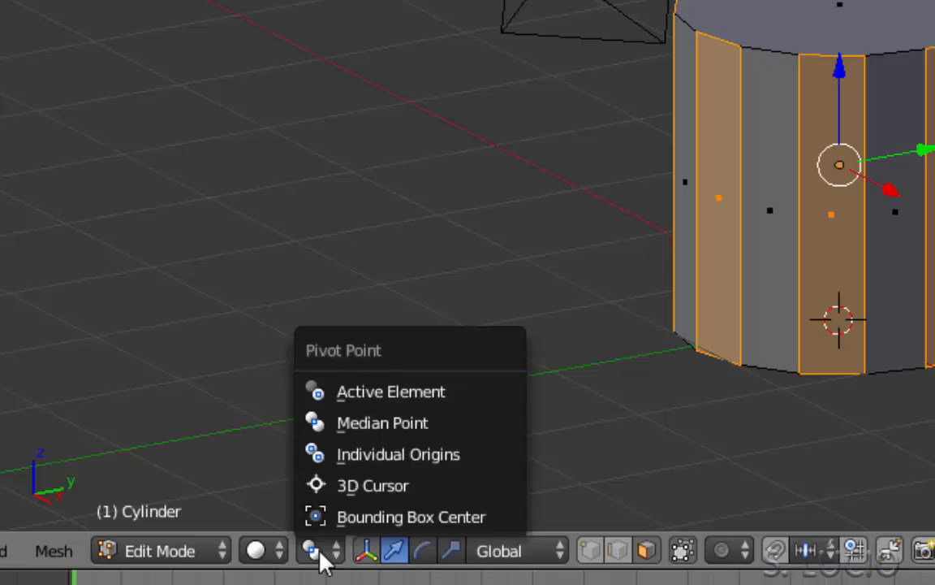
pyautogui.click(388, 457)
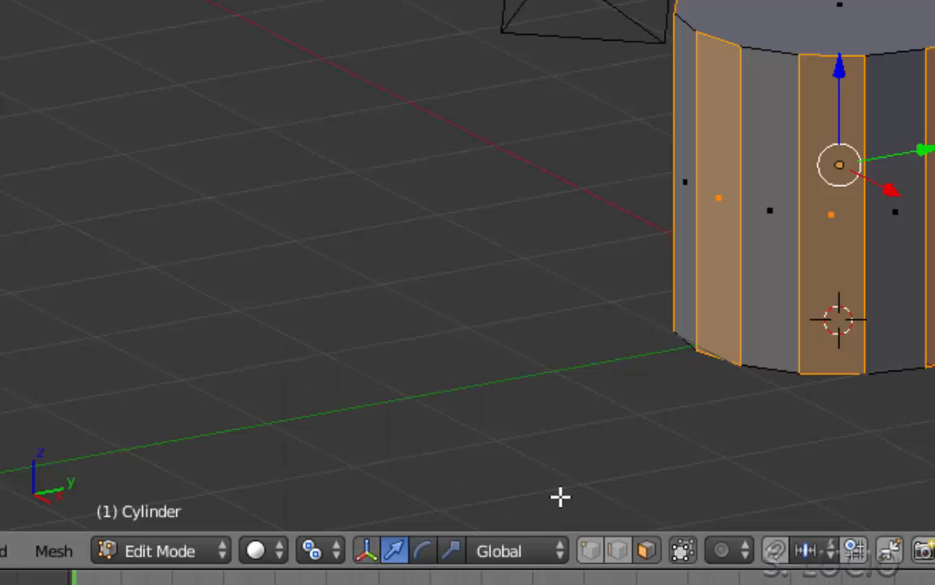
pyautogui.click(538, 558)
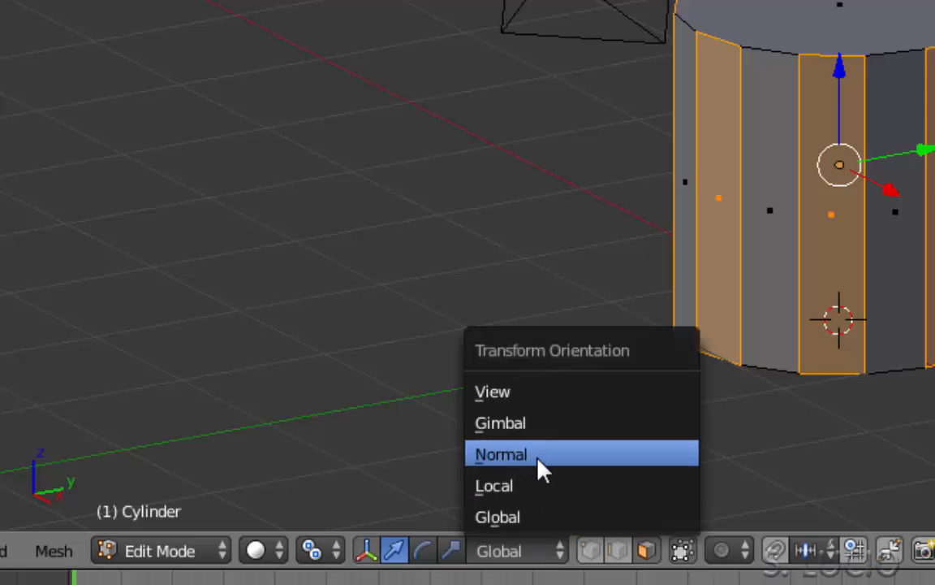
pyautogui.click(537, 457)
# Extrude the selected side faces a short distance outward along their normals to form ribs around the cylinder.
pyautogui.moveTo(750, 240); pyautogui.dragTo(676, 332, button='middle')
pyautogui.press('e')
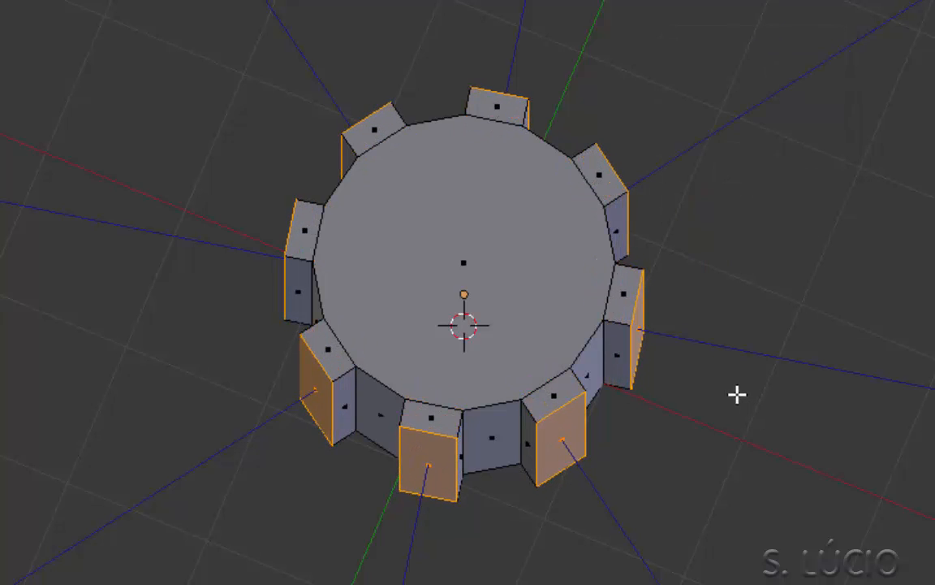
pyautogui.rightClick(737, 402)
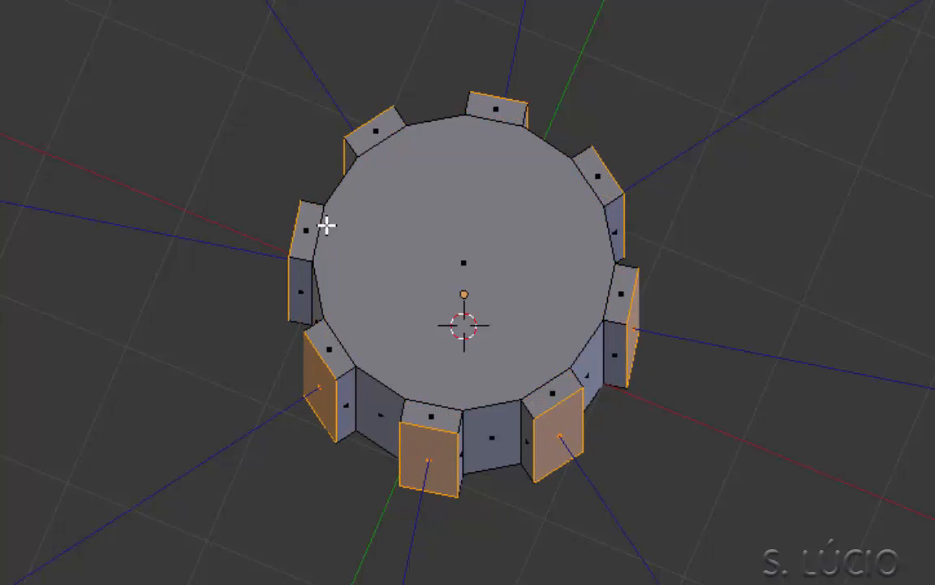
pyautogui.click(327, 225)
pyautogui.moveTo(507, 345); pyautogui.dragTo(625, 235, button='middle')
# In front wireframe view, move all of the ribbed cylinder's geometry up until its base sits at the object's origin.
pyautogui.press('Tab')
pyautogui.press('KP_Divide')
pyautogui.press('KP_1')
pyautogui.press('z')
pyautogui.press('Tab')
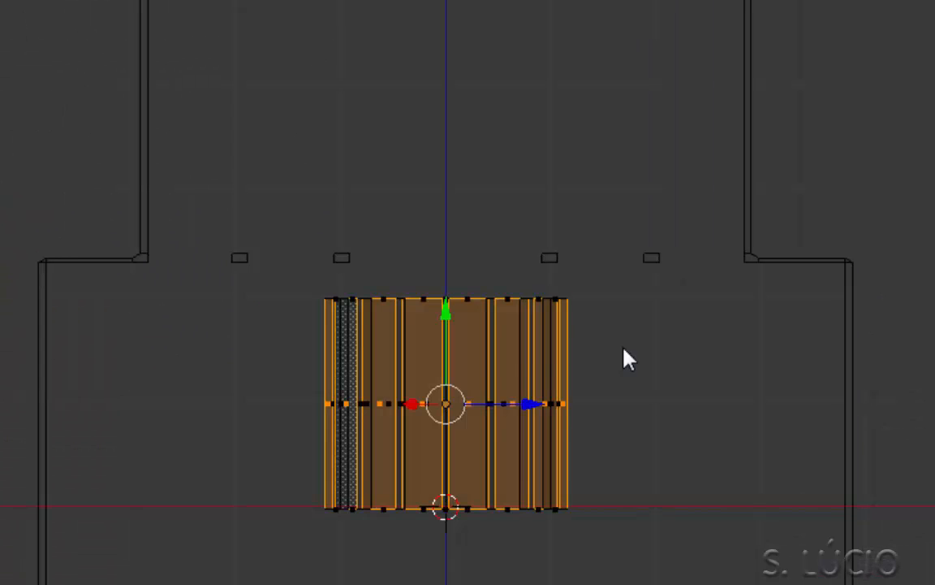
pyautogui.press('a')
pyautogui.press('a')
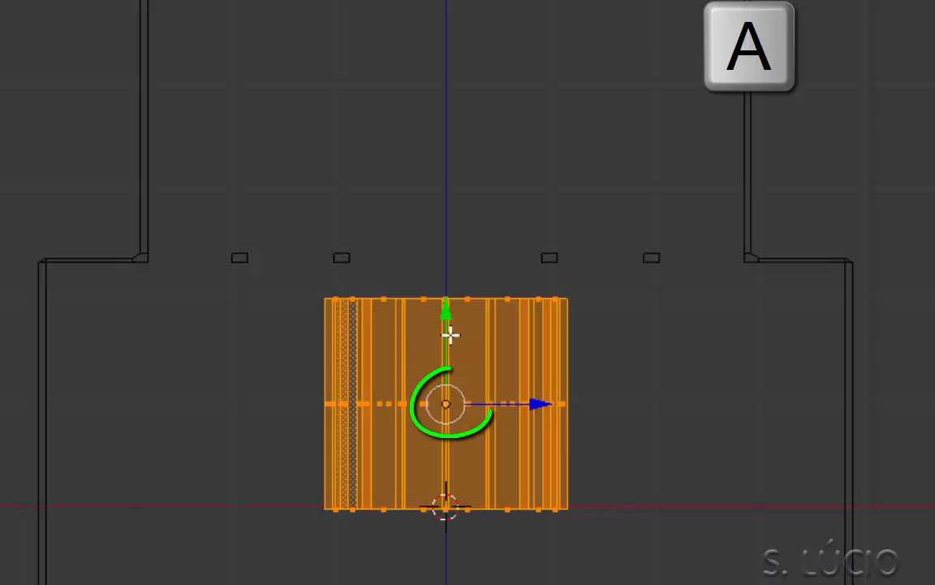
pyautogui.moveTo(450, 334); pyautogui.dragTo(451, 232)
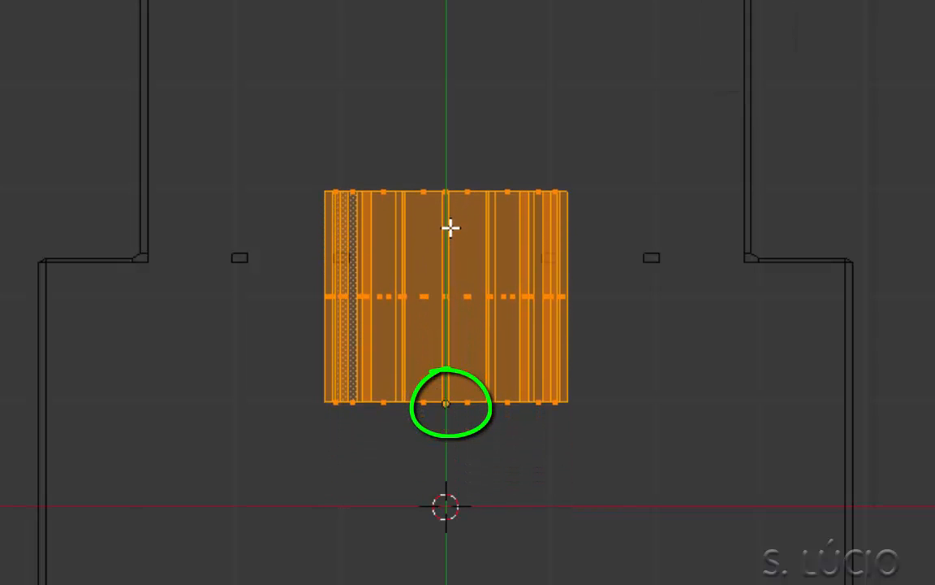
pyautogui.press('Tab')
pyautogui.press('z')
# Lower the ribbed cylinder back down to the grid and stretch it along Z into a tall column.
pyautogui.moveTo(452, 324); pyautogui.dragTo(453, 428)
pyautogui.scroll(-3, 453, 422)
pyautogui.keyDown('shift'); pyautogui.moveTo(455, 390); pyautogui.dragTo(456, 324, button='middle'); pyautogui.keyUp('shift')
pyautogui.moveTo(466, 323); pyautogui.dragTo(463, 466)
pyautogui.press('s')
pyautogui.press('z')
pyautogui.click(680, 302)
# Place the ribbed column beside the arrayed block and thicken it in X and Y only.
pyautogui.scroll(-4, 680, 303)
pyautogui.moveTo(680, 303); pyautogui.dragTo(699, 563, button='middle')
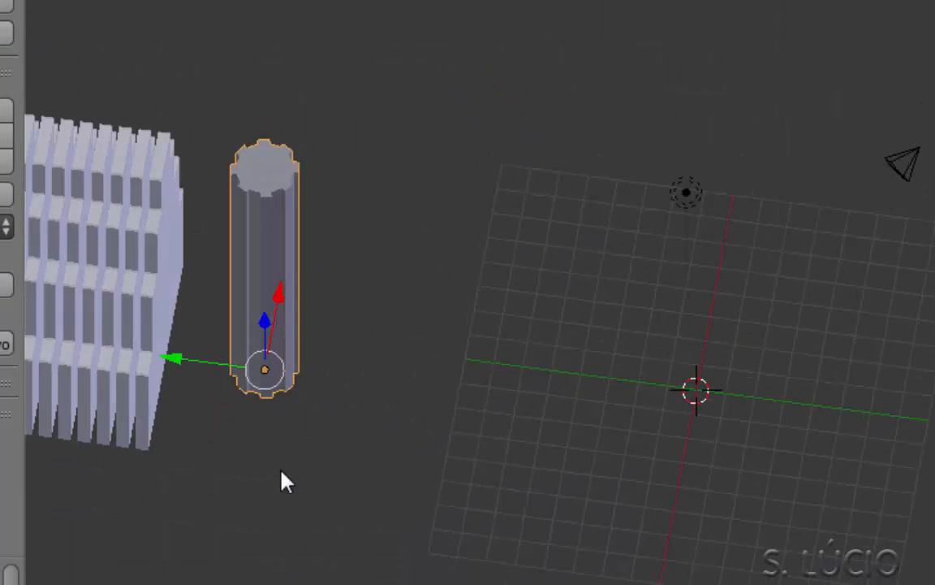
pyautogui.press('s')
pyautogui.hotkey('shift', 'z')
pyautogui.click(434, 463)
pyautogui.moveTo(667, 461); pyautogui.dragTo(602, 491, button='middle')
pyautogui.scroll(5, 601, 490)
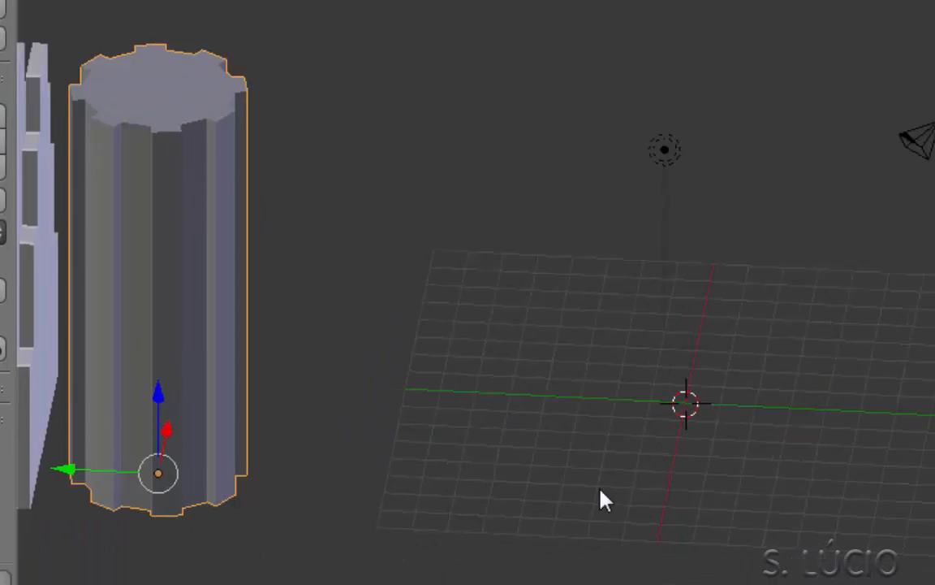
# Add a cube at the grid center and flatten it along Z into a slab about 0.37 high.
pyautogui.hotkey('shift', 'a')
pyautogui.moveTo(687, 269)
pyautogui.click(770, 290)
pyautogui.scroll(3, 769, 290)
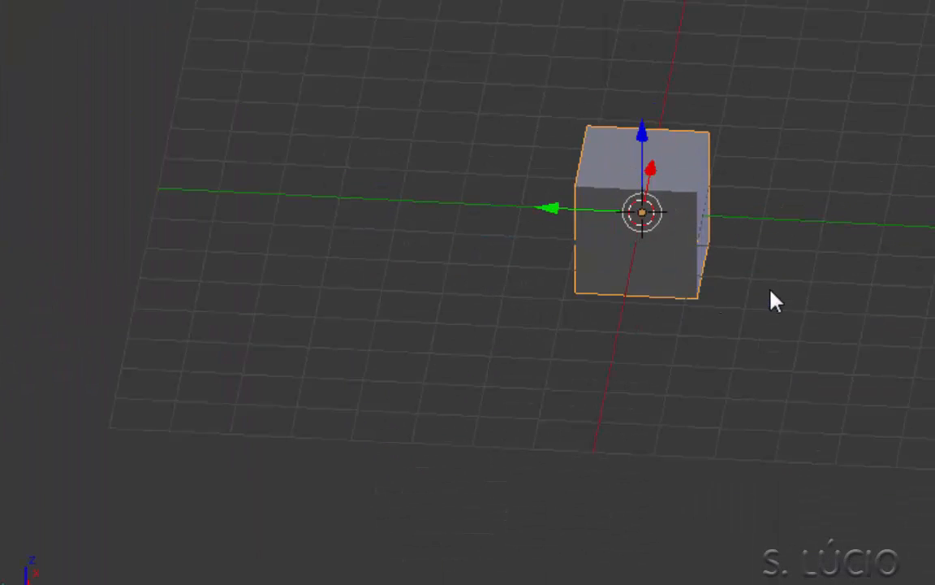
pyautogui.press('s')
pyautogui.press('z')
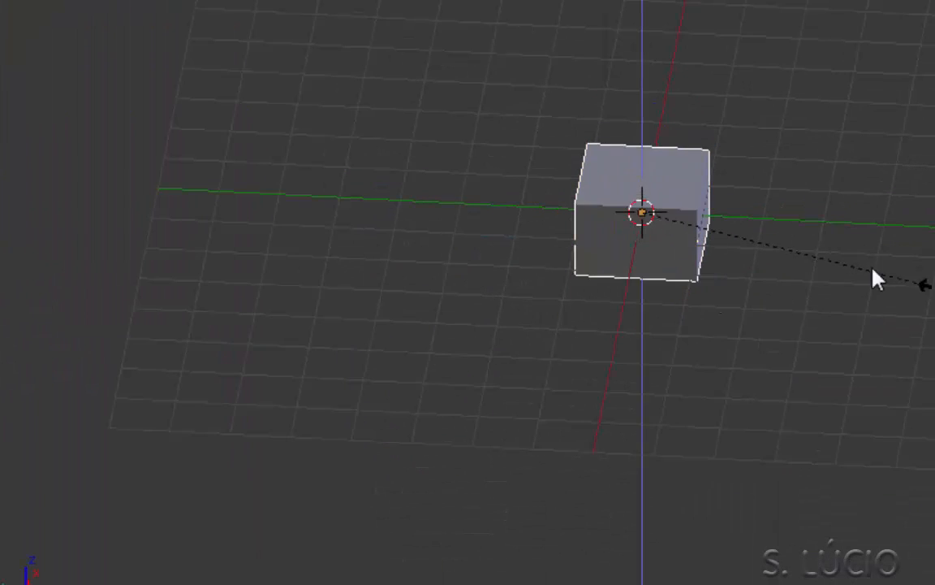
pyautogui.click(757, 243)
# Lengthen the slab along Y to about 8.4 and apply its scale.
pyautogui.press('s')
pyautogui.press('y')
pyautogui.click(930, 273)
pyautogui.moveTo(890, 324); pyautogui.dragTo(701, 340, button='middle')
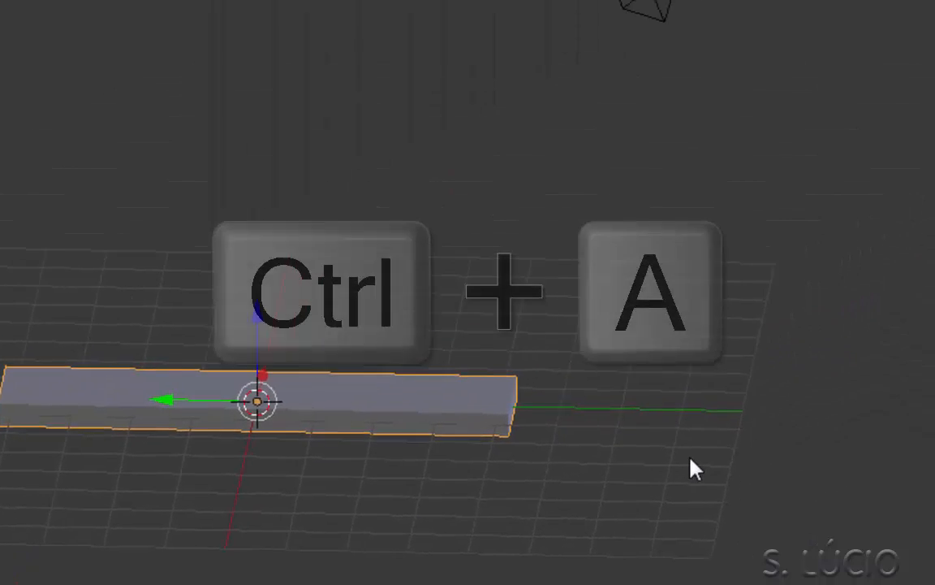
pyautogui.hotkey('ctrl', 'a')
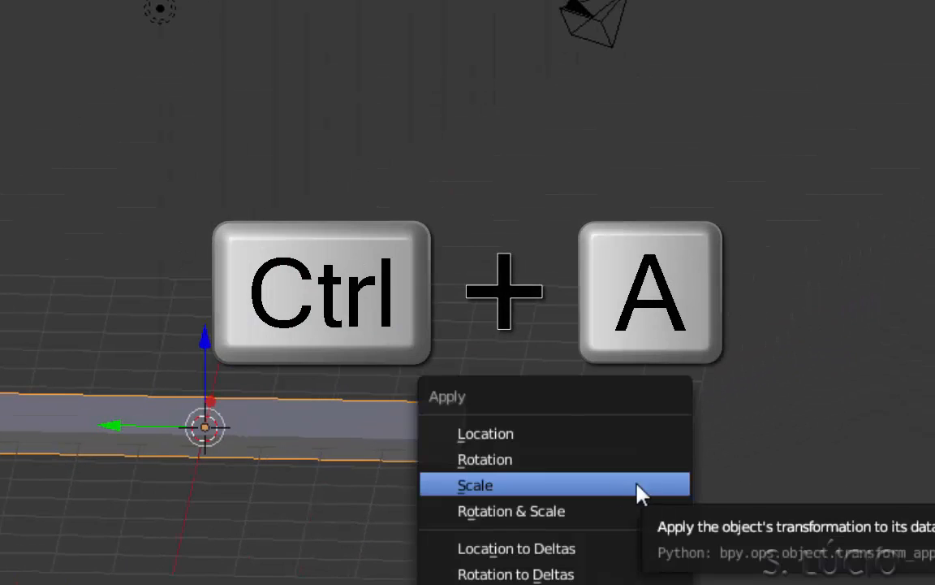
pyautogui.click(620, 489)
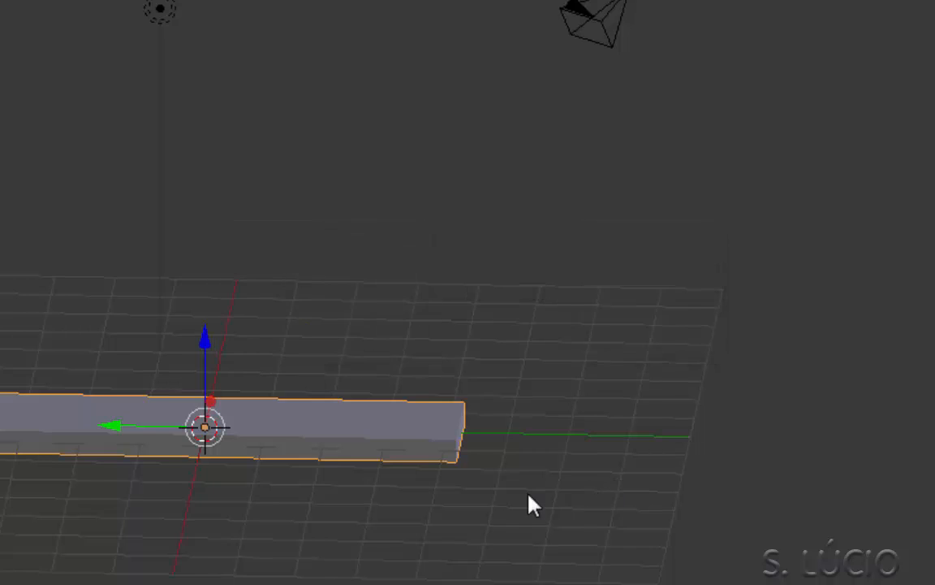
# Show the slab's transform properties and add a driver to its Y scale using Manually Create Later (Single).
pyautogui.press('n')
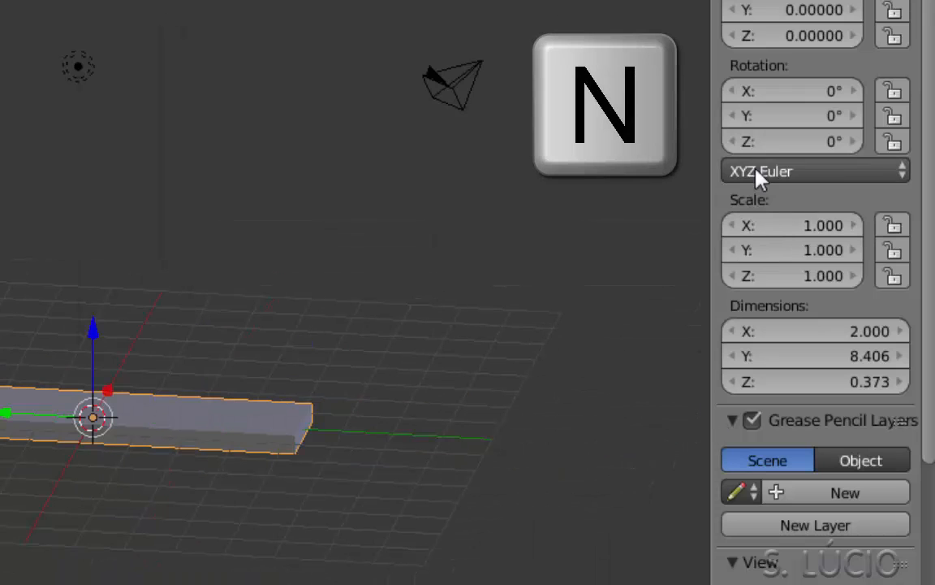
pyautogui.rightClick(784, 259)
pyautogui.moveTo(691, 246)
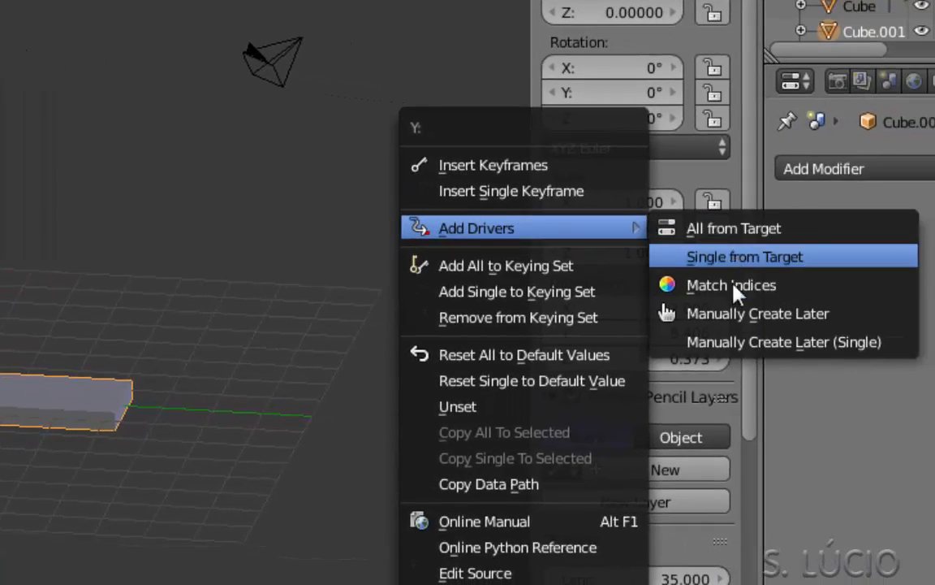
pyautogui.click(740, 342)
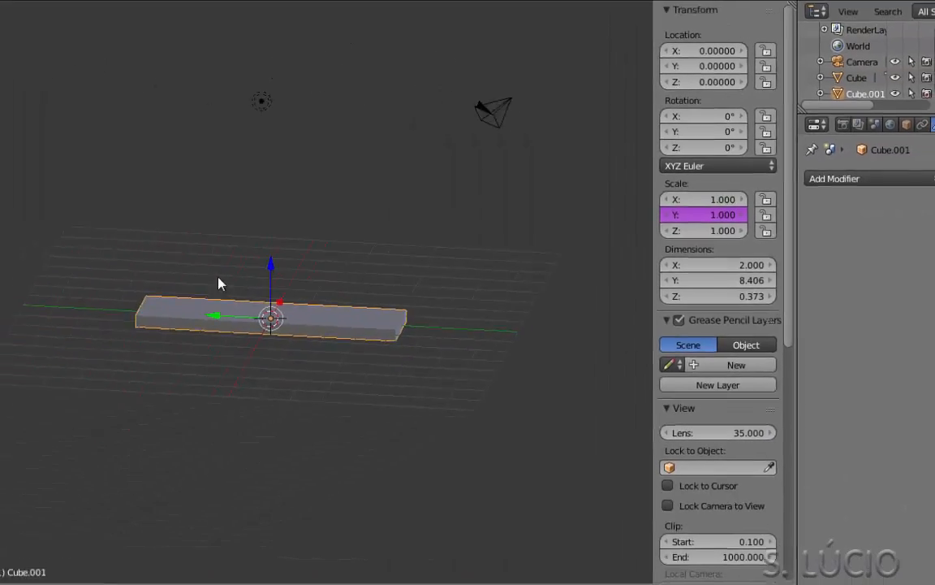
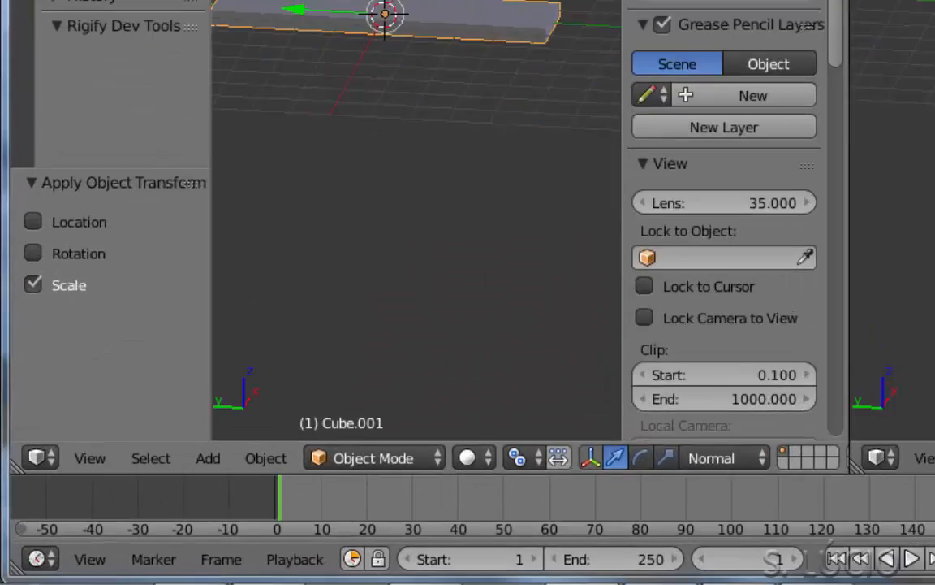
# Switch the left 3D view to a Graph Editor in Drivers mode and show the driver settings of the Y Scale curve.
pyautogui.click(21, 519)
pyautogui.click(147, 294)
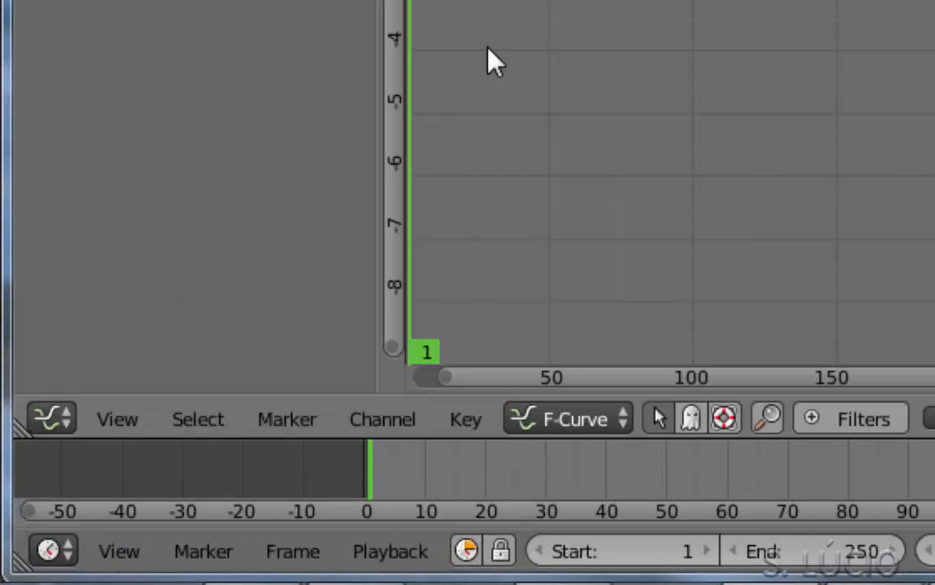
pyautogui.click(558, 421)
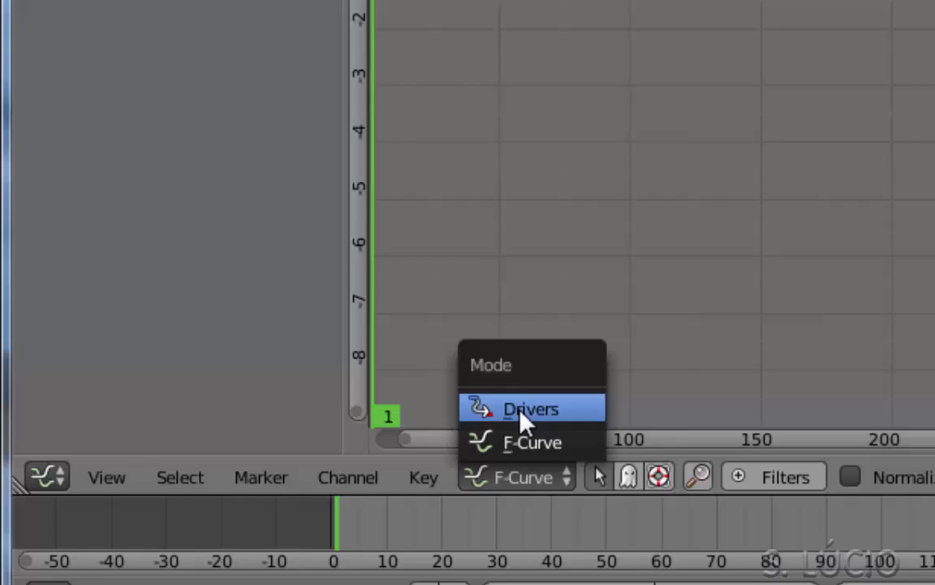
pyautogui.click(592, 348)
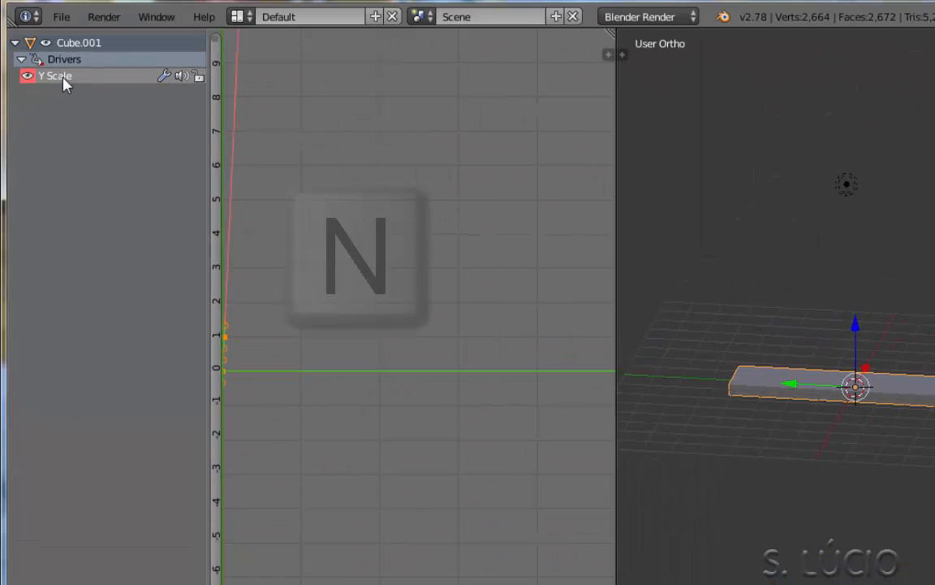
pyautogui.press('n')
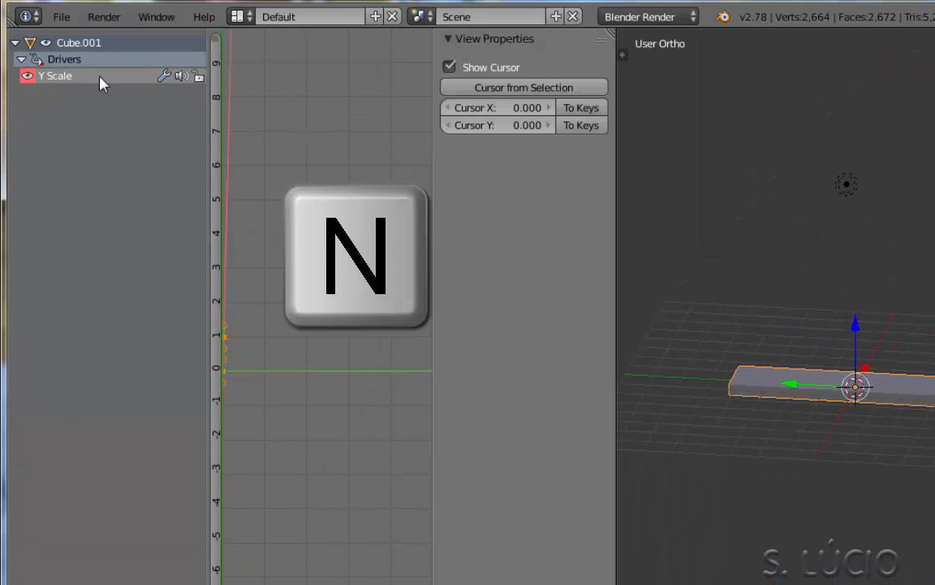
pyautogui.click(57, 75)
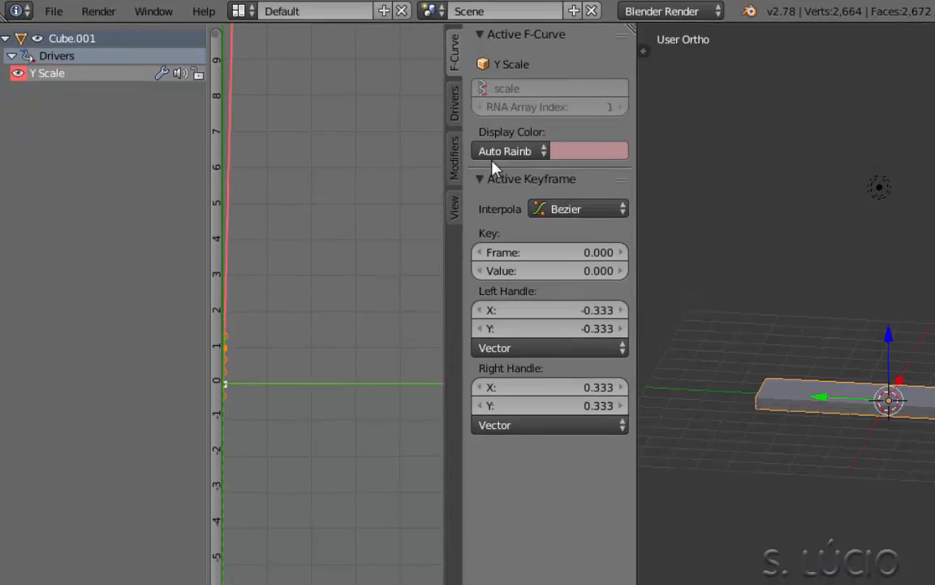
pyautogui.click(451, 104)
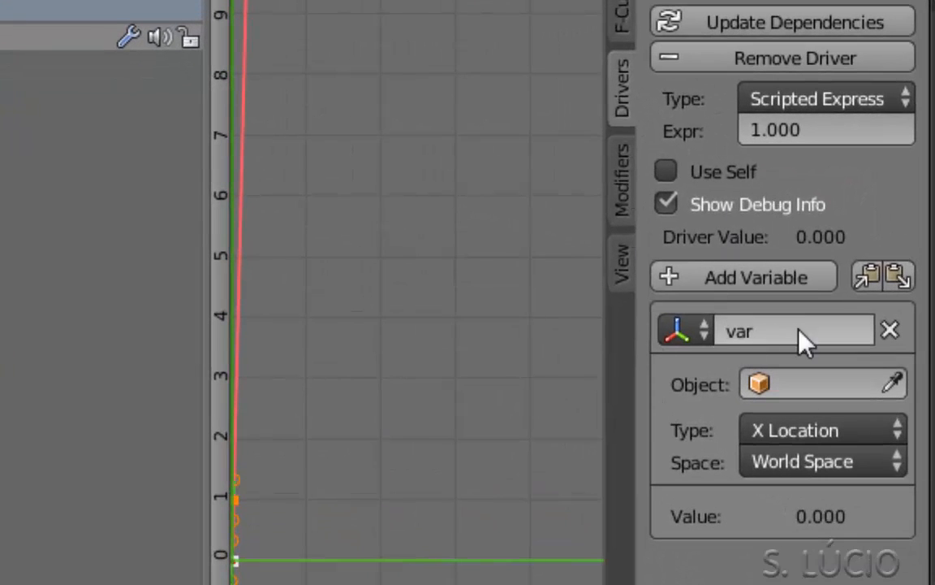
# Set the driver variable's object to Cube.001 and its transform type to Z Location.
pyautogui.click(819, 384)
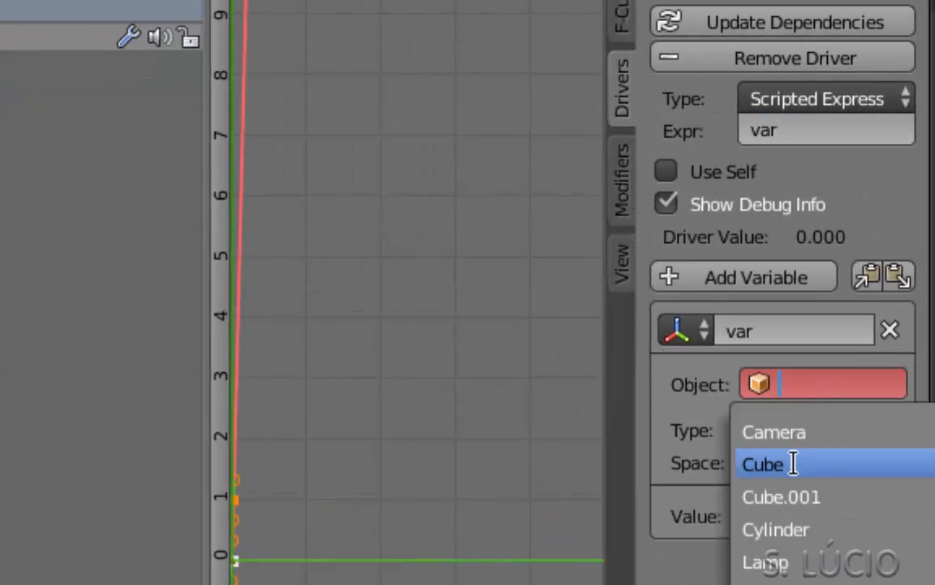
pyautogui.click(795, 497)
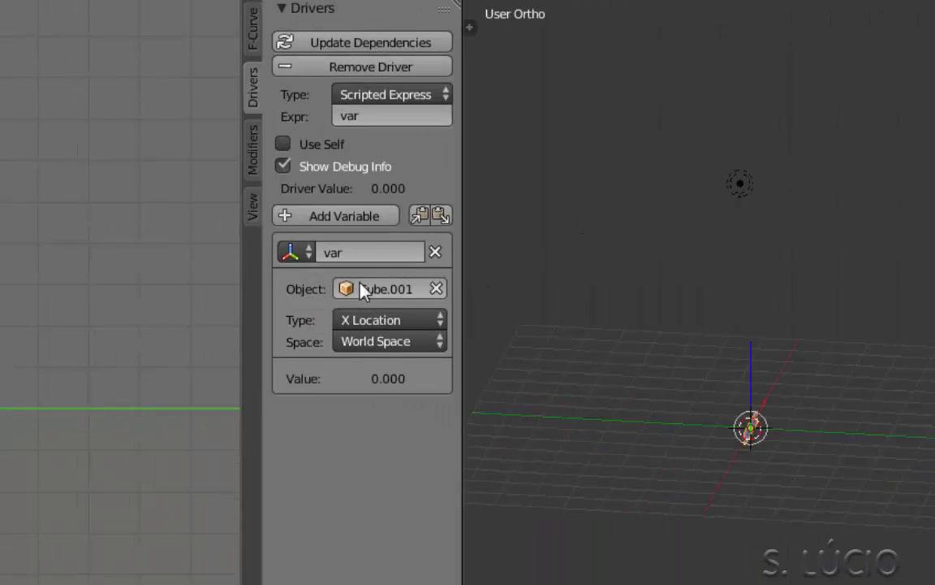
pyautogui.click(803, 431)
pyautogui.click(586, 230)
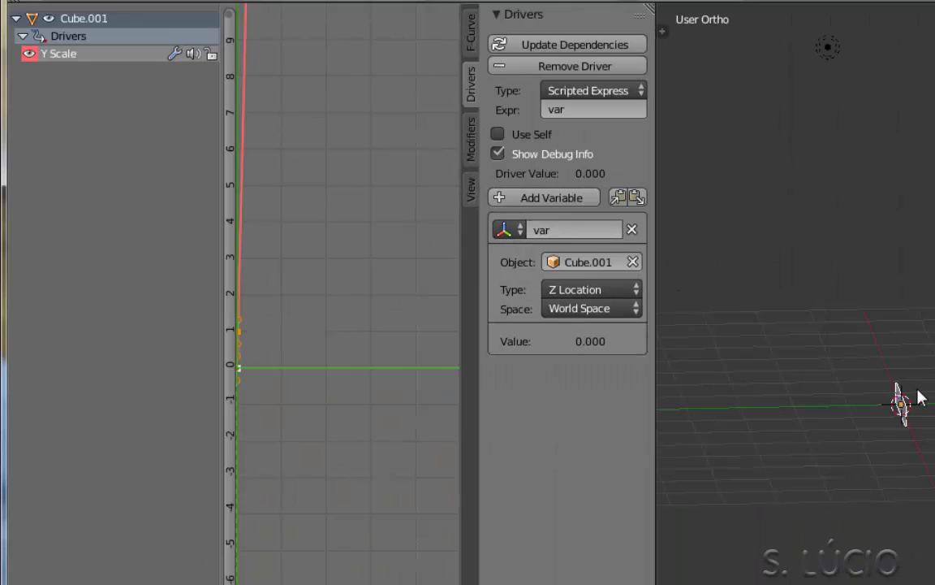
# Try moving the slab along Z to test the driver, and show the slab's transform properties.
pyautogui.press('z')
pyautogui.rightClick(897, 351)
pyautogui.scroll(-3, 899, 362)
pyautogui.press('g')
pyautogui.press('z')
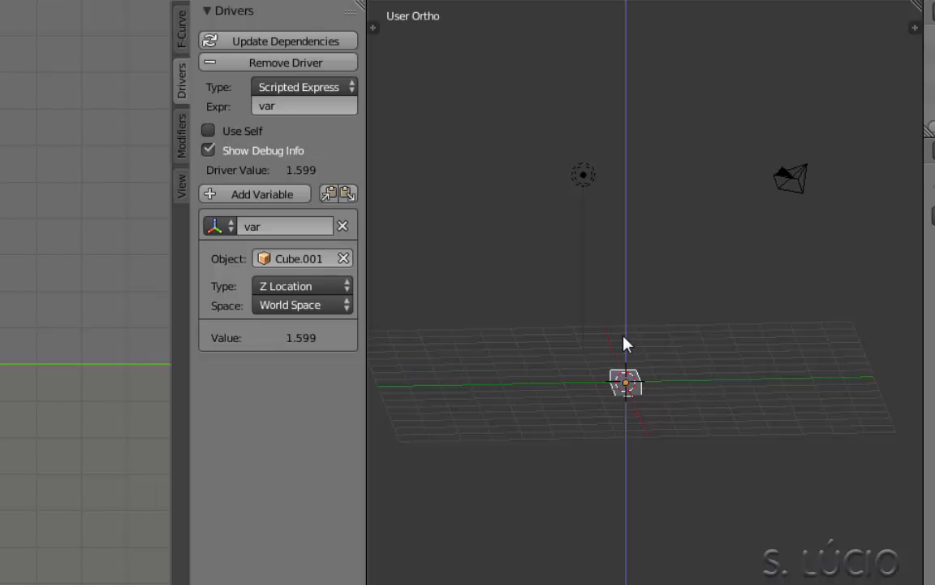
pyautogui.press('n')
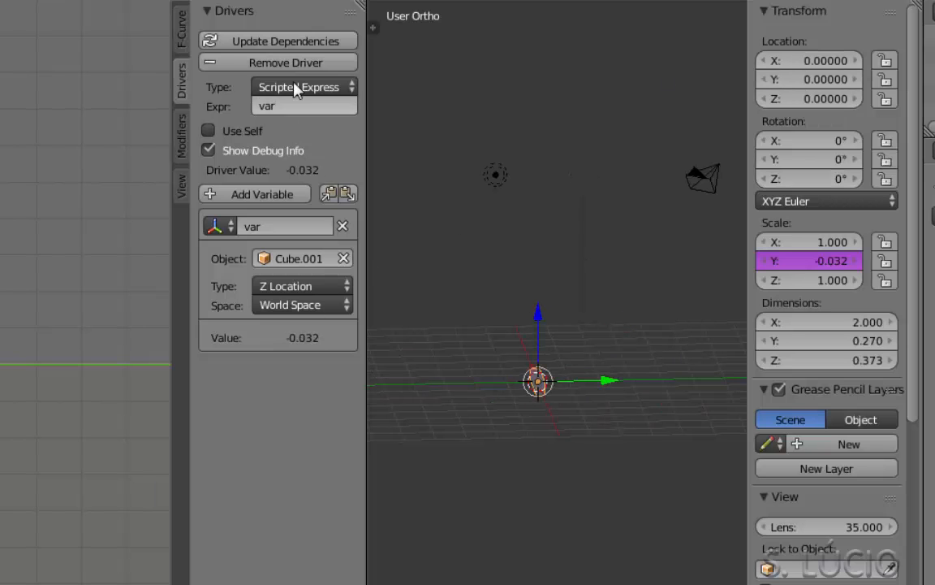
# Move the keys of the Y Scale driver curve up by 1.
pyautogui.moveTo(48, 381); pyautogui.dragTo(104, 337, button='middle')
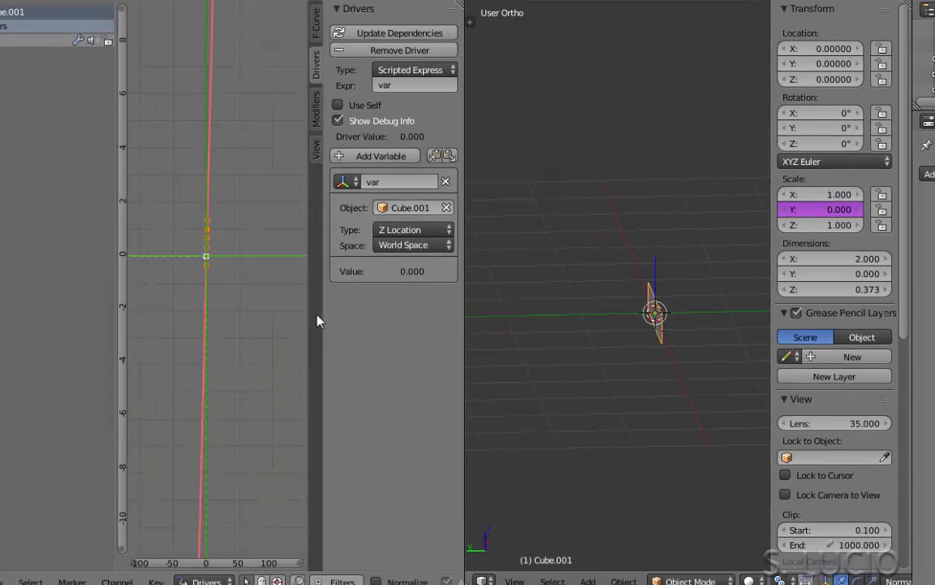
pyautogui.moveTo(172, 396)
pyautogui.mouseDown()
pyautogui.moveTo(216, 398)
pyautogui.moveTo(179, 398)
pyautogui.mouseUp()
pyautogui.moveTo(113, 385); pyautogui.dragTo(27, 393)
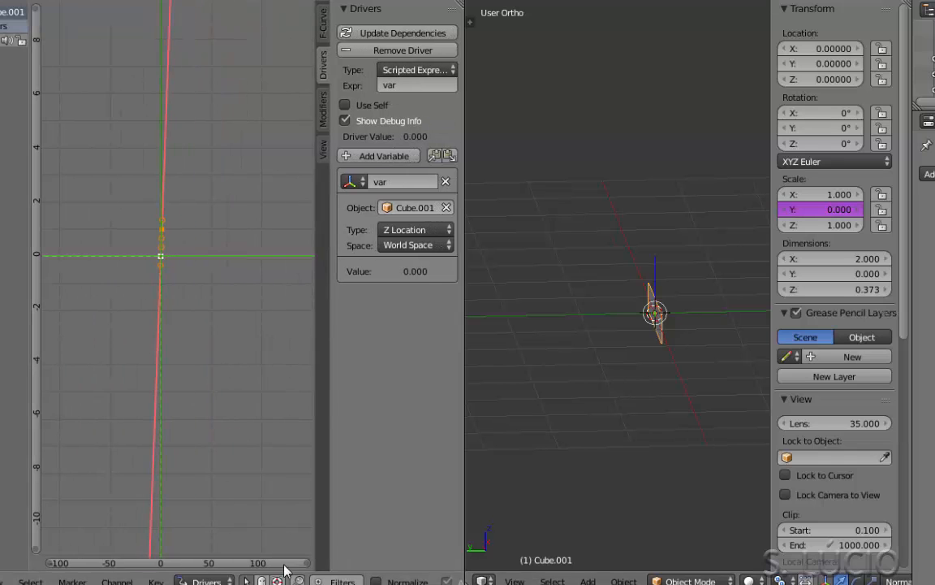
pyautogui.moveTo(286, 567); pyautogui.dragTo(66, 558)
pyautogui.press('g')
pyautogui.press('y')
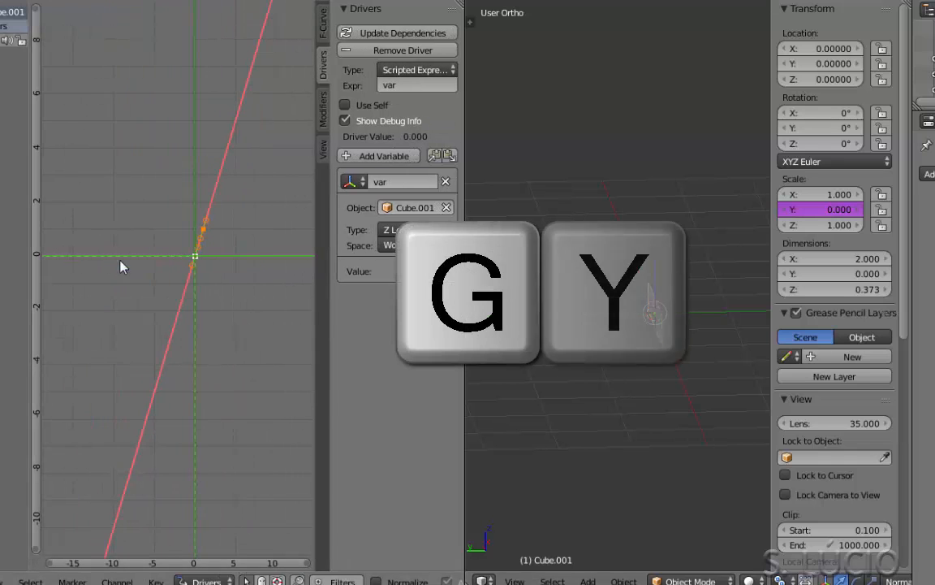
pyautogui.press('1')
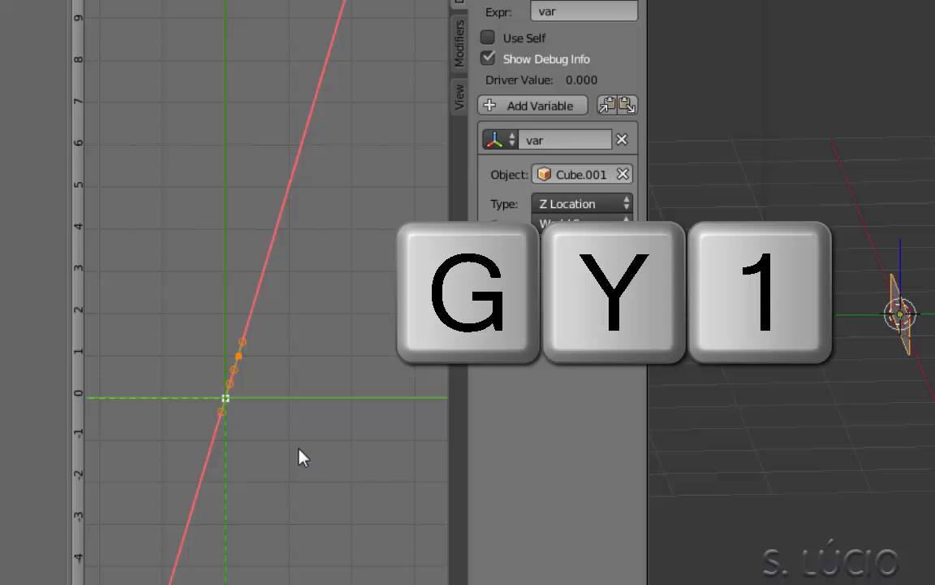
pyautogui.press('Return')
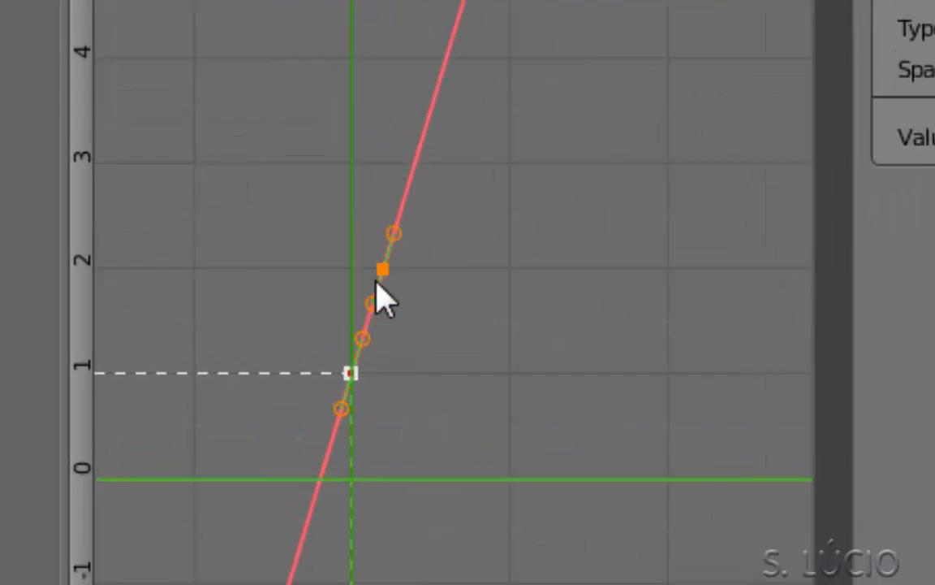
# Lower the driver curve's second key to about 0.3 and shift it 10 along X.
pyautogui.rightClick(237, 318)
pyautogui.scroll(1, 498, 339)
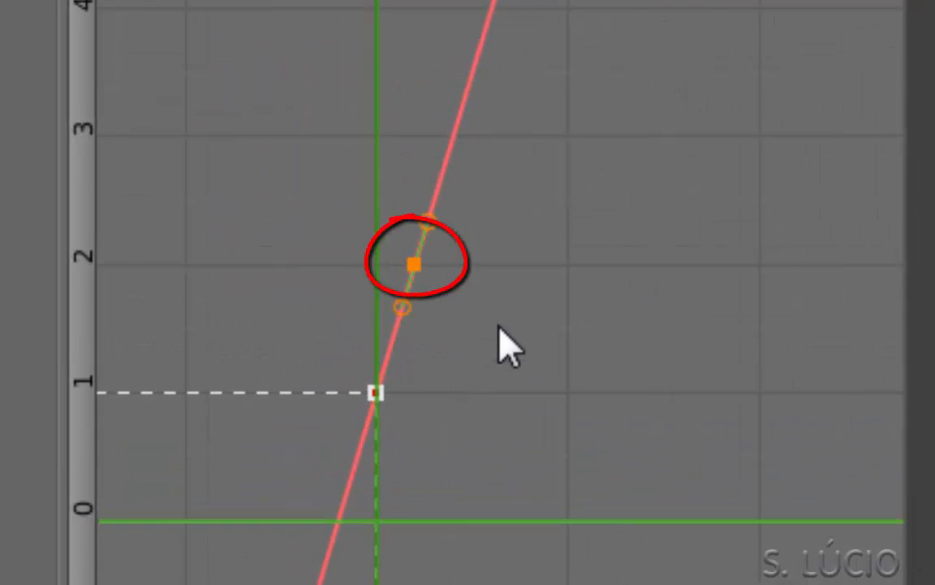
pyautogui.press('g')
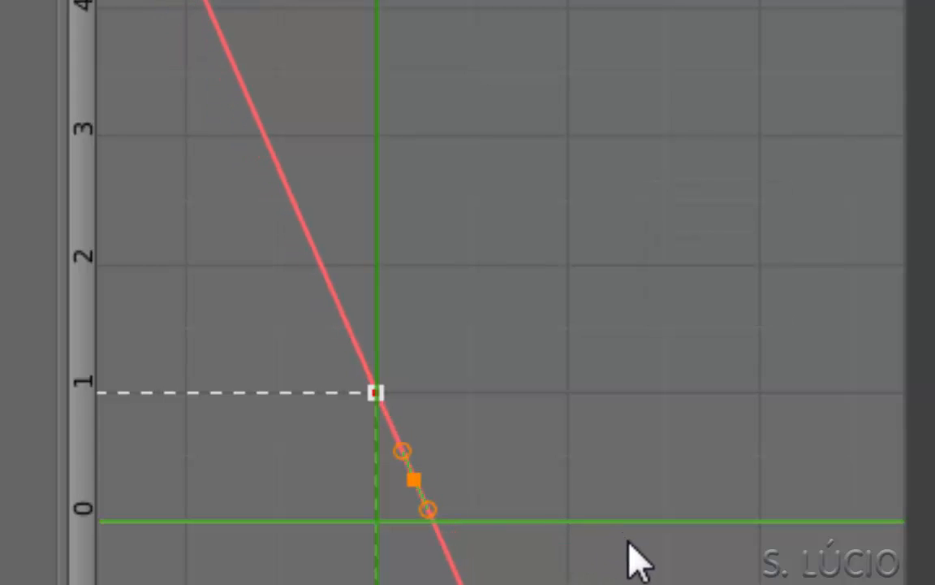
pyautogui.scroll(3, 448, 477)
pyautogui.moveTo(489, 505); pyautogui.dragTo(650, 256, button='middle')
pyautogui.scroll(2, 584, 341)
pyautogui.write('gx')
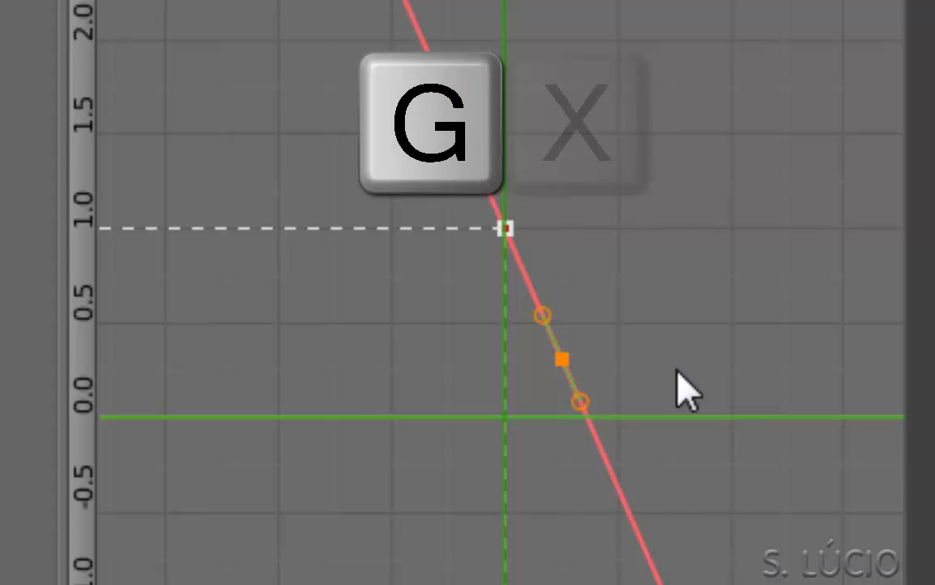
pyautogui.write('10')
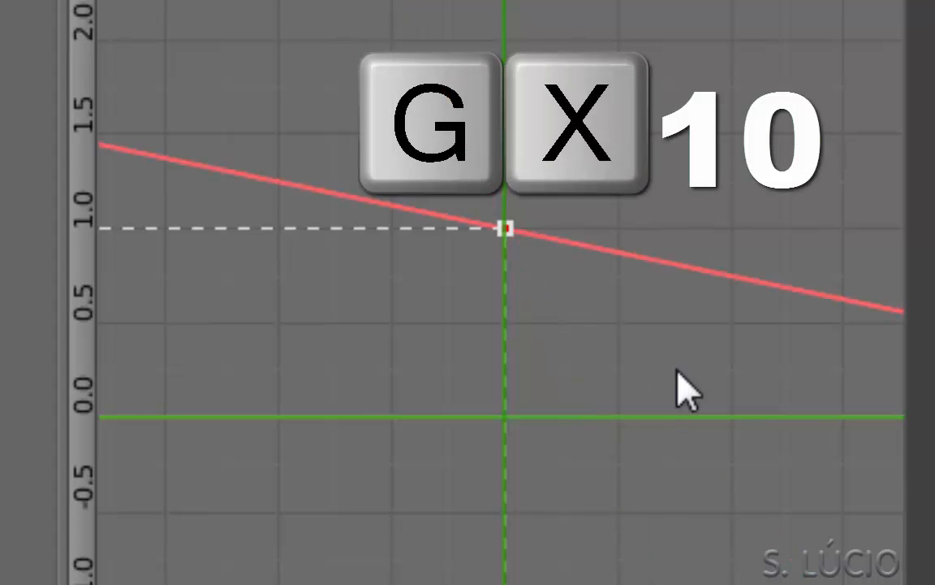
# Duplicate the driver curve's second key and place the copy further along X at a value of about 1.5.
pyautogui.scroll(-5, 677, 373)
pyautogui.scroll(-6, 755, 244)
pyautogui.moveTo(795, 378); pyautogui.dragTo(723, 353, button='middle')
pyautogui.scroll(4, 569, 284)
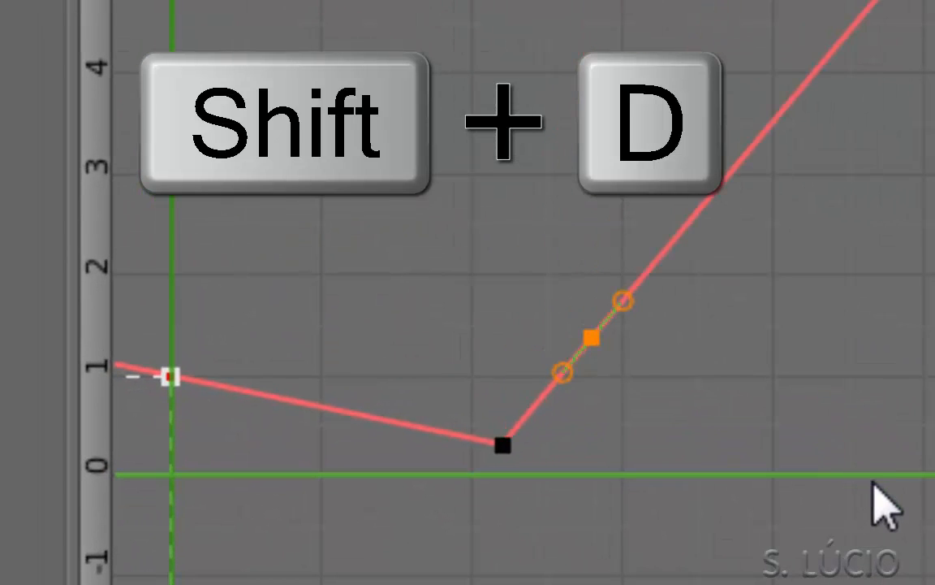
pyautogui.click(919, 480)
pyautogui.scroll(1, 617, 471)
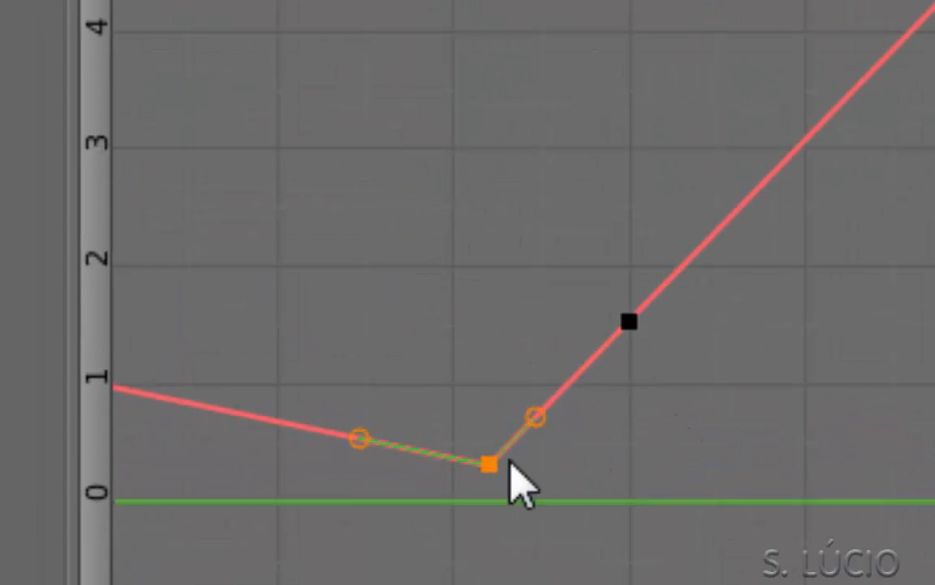
# Smooth the driver curve through its three keys by adjusting the key handles.
pyautogui.scroll(-3, 377, 520)
pyautogui.moveTo(378, 519); pyautogui.dragTo(689, 548, button='middle')
pyautogui.rightClick(523, 401)
pyautogui.keyDown('ctrl'); pyautogui.moveTo(528, 401); pyautogui.dragTo(532, 357, button='middle'); pyautogui.keyUp('ctrl')
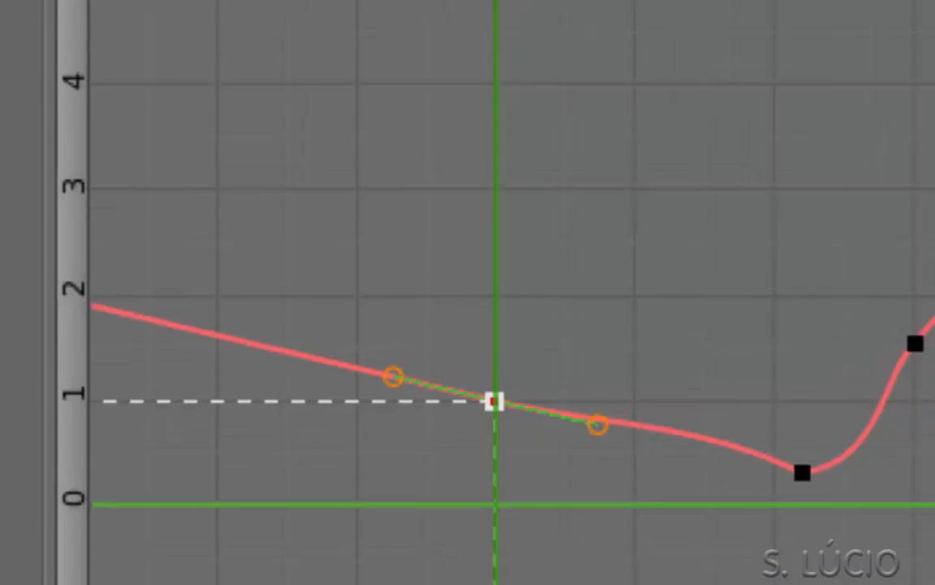
pyautogui.moveTo(730, 520); pyautogui.dragTo(582, 455, button='middle')
pyautogui.scroll(2, 642, 487)
pyautogui.rightClick(651, 500)
pyautogui.rightClick(514, 405)
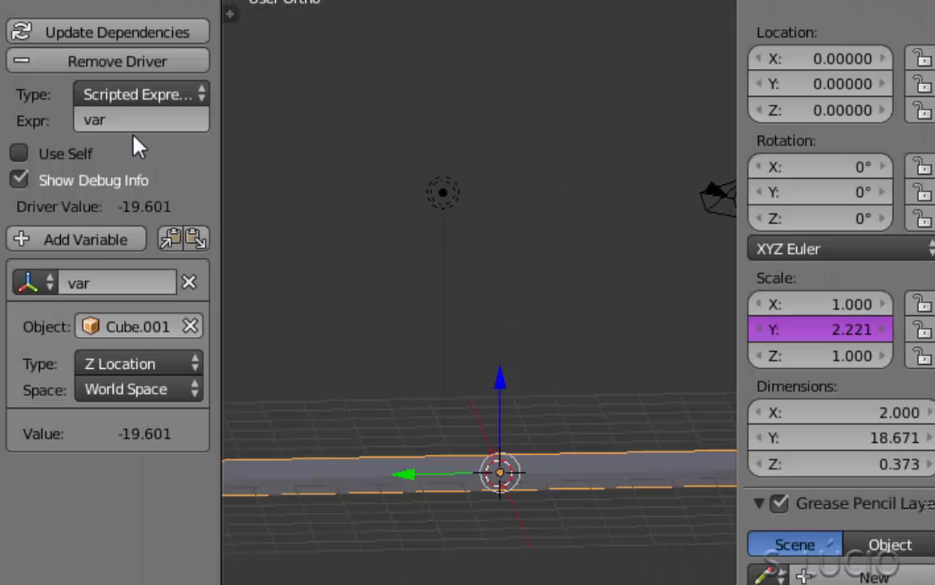
# Set the driver expression to var/1.5 and the slab's Z location to 0.
pyautogui.click(150, 121)
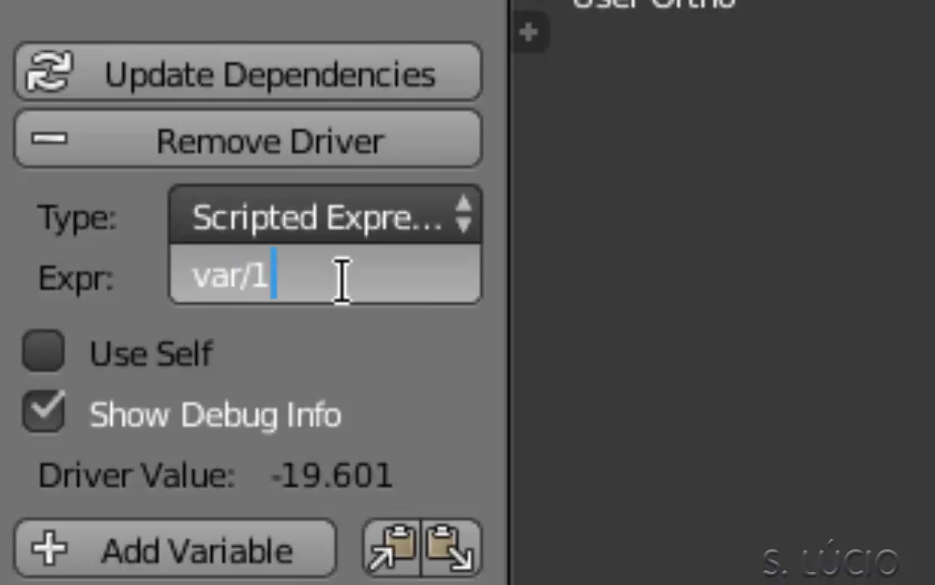
pyautogui.press('Return')
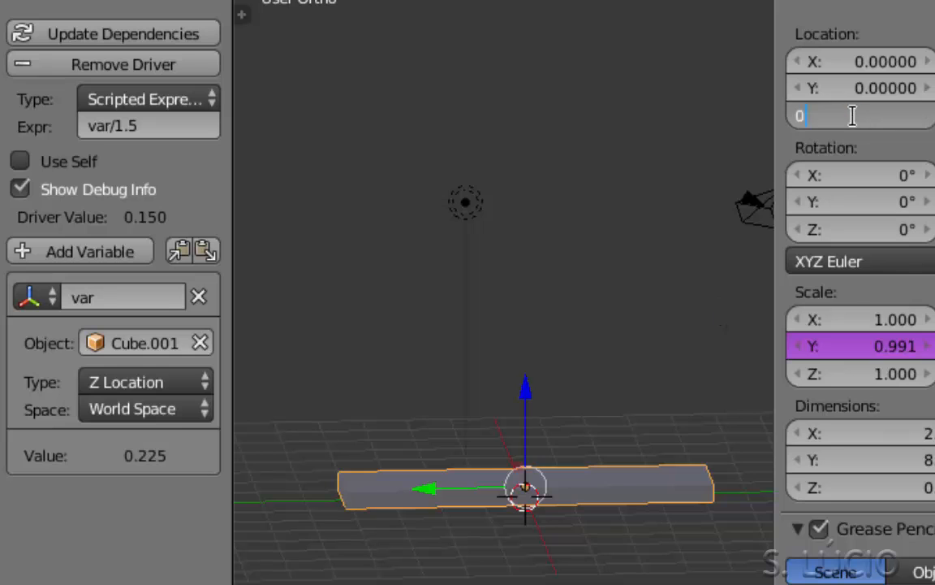
pyautogui.press('Return')
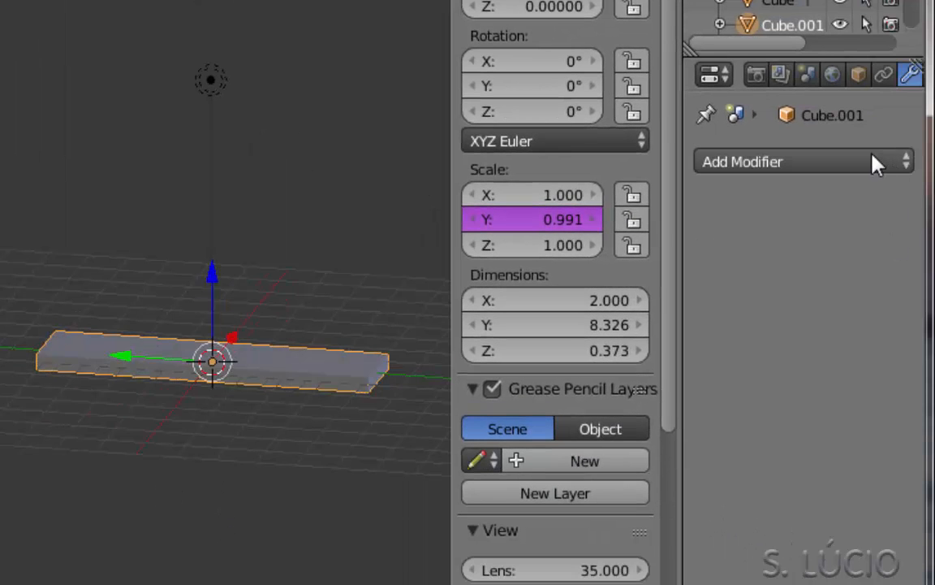
# Add an Array modifier to the slab with a count of 25, using a constant Z offset instead of the relative offset.
pyautogui.click(877, 163)
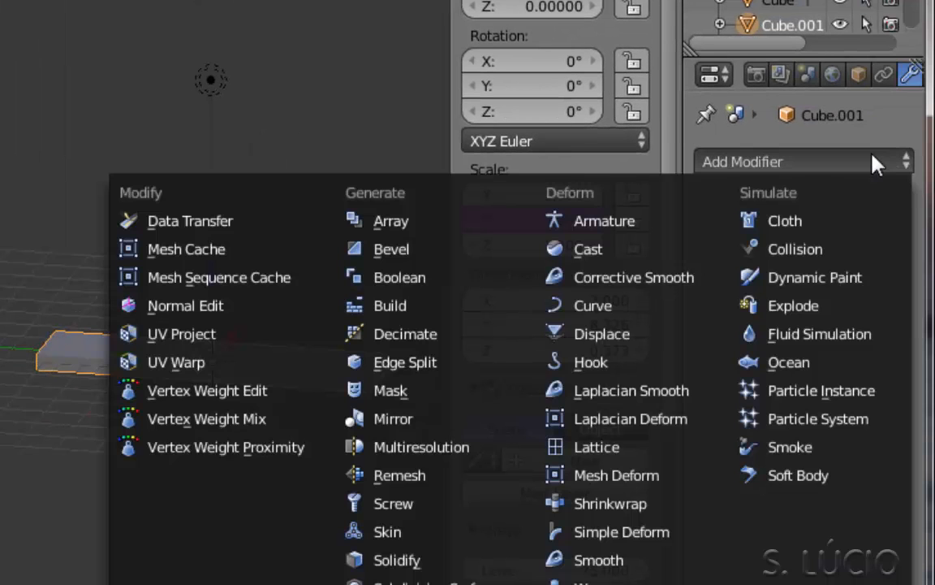
pyautogui.click(428, 224)
pyautogui.click(821, 349)
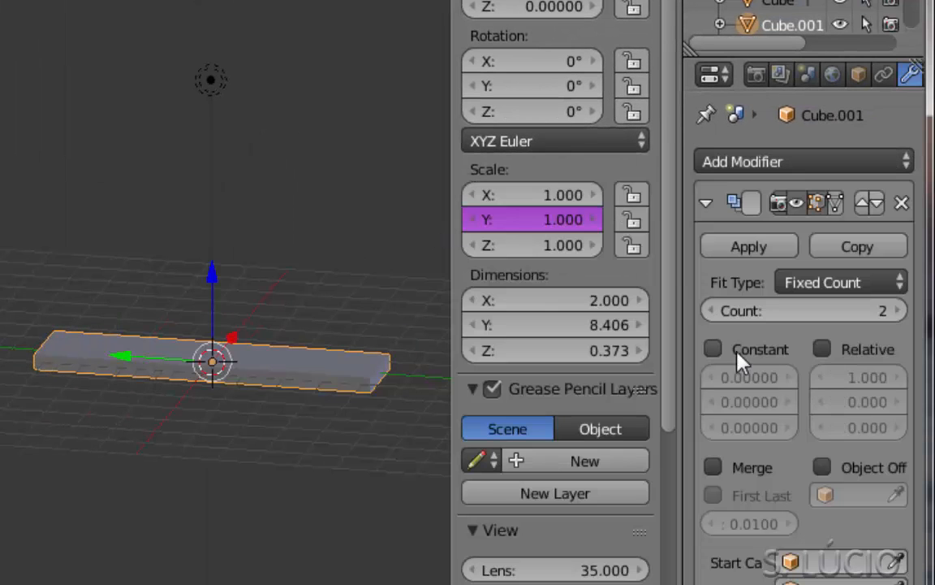
pyautogui.moveTo(750, 427); pyautogui.dragTo(792, 428)
pyautogui.moveTo(284, 513); pyautogui.dragTo(341, 438, button='middle')
pyautogui.moveTo(804, 311); pyautogui.dragTo(841, 310)
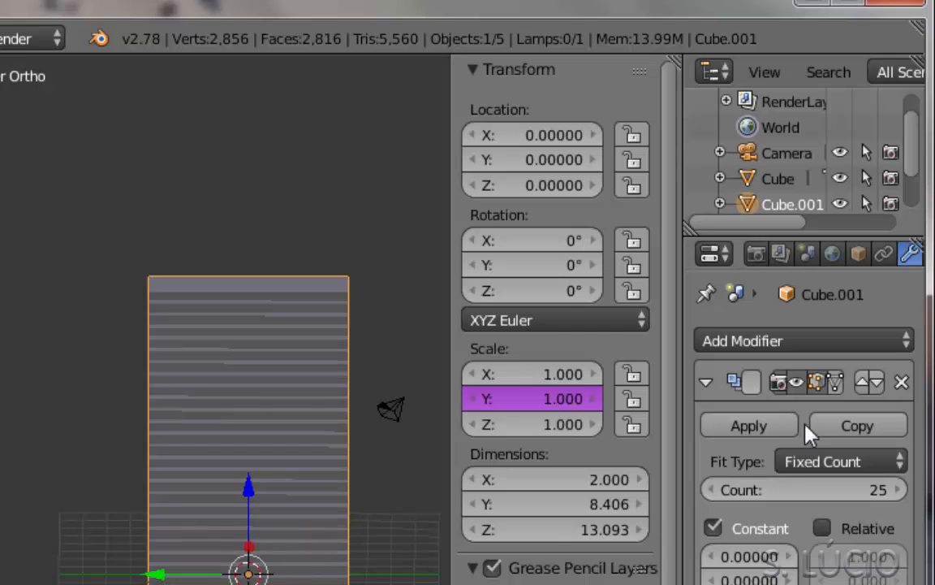
# Apply the Array modifier and separate the stacked mesh into individual slabs by loose parts.
pyautogui.click(766, 427)
pyautogui.press('Tab')
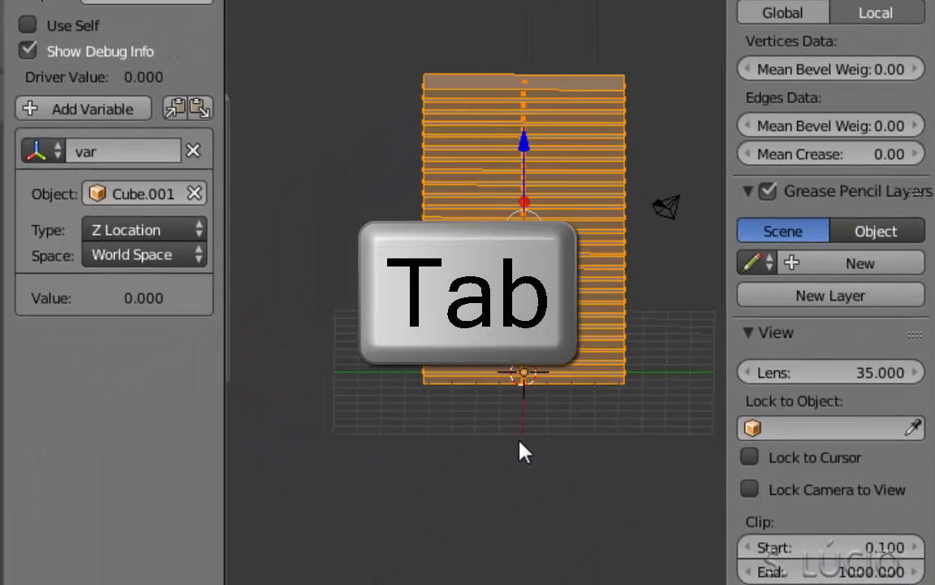
pyautogui.press('a')
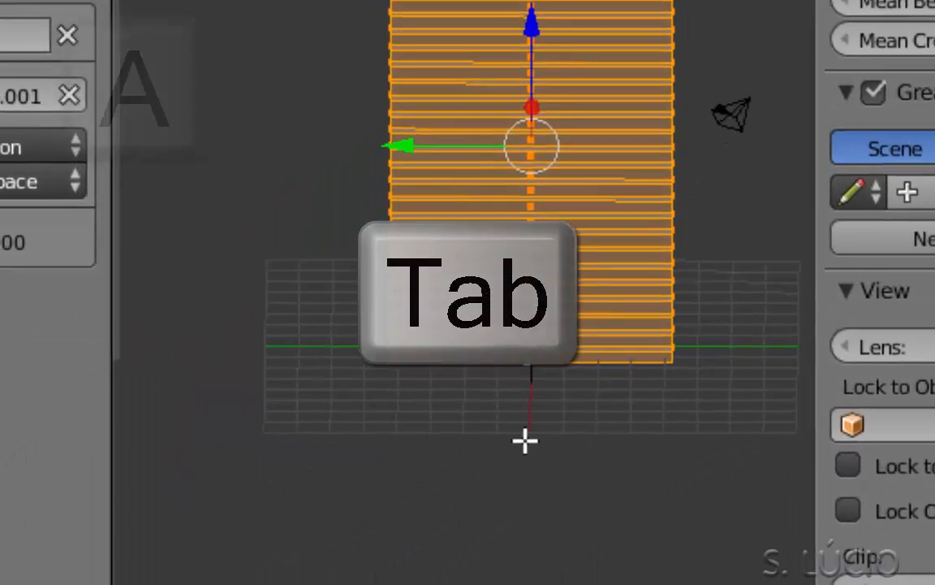
pyautogui.press('p')
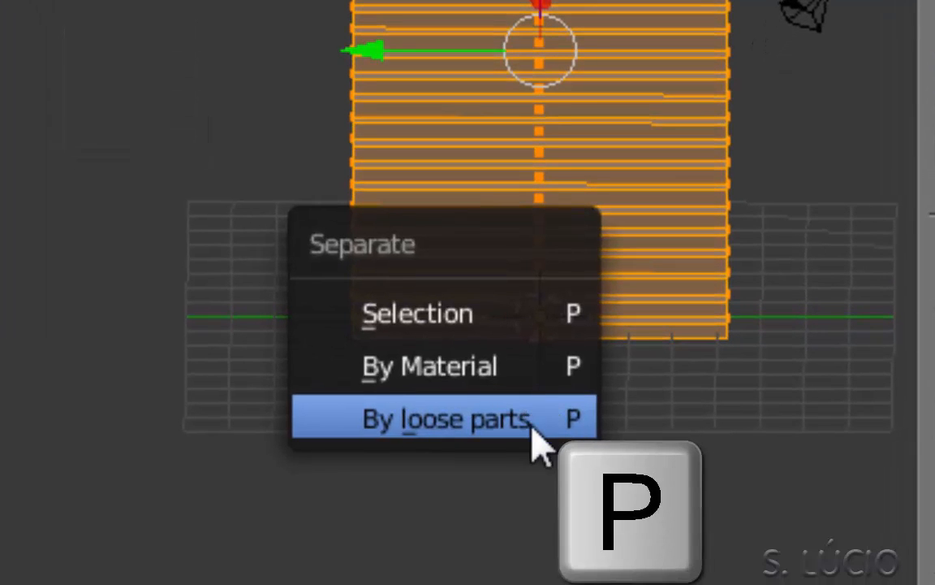
pyautogui.click(529, 439)
pyautogui.press('Tab')
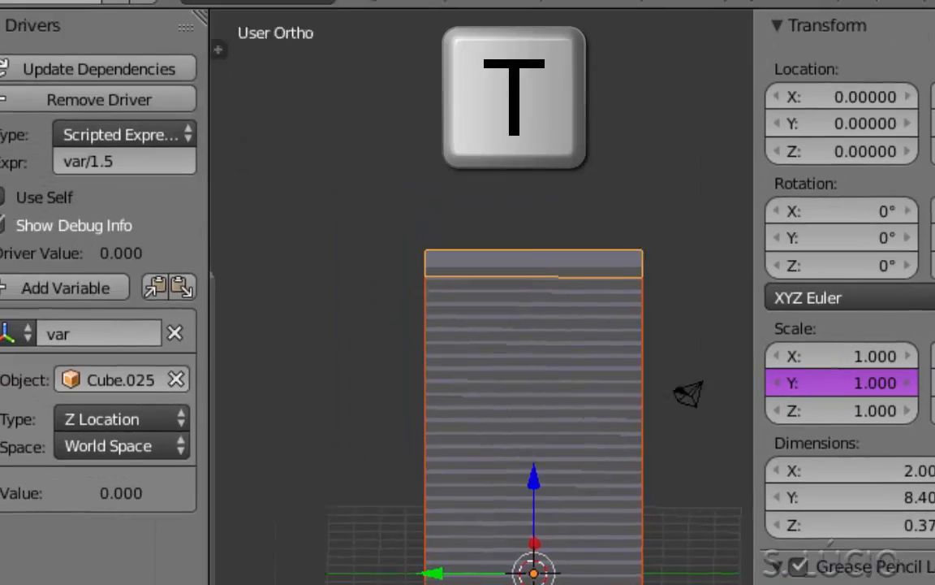
# Set the origin of all the separated slabs to their own geometry.
pyautogui.press('t')
pyautogui.click(313, 369)
pyautogui.click(324, 439)
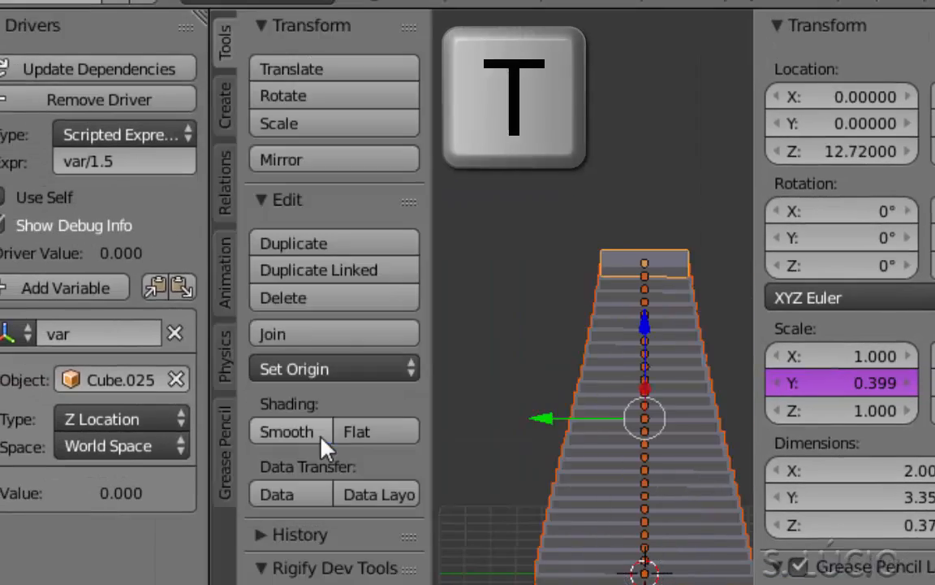
# Join the separated slabs into one object and remove the driver from its Y scale.
pyautogui.moveTo(502, 534); pyautogui.dragTo(621, 287, button='middle')
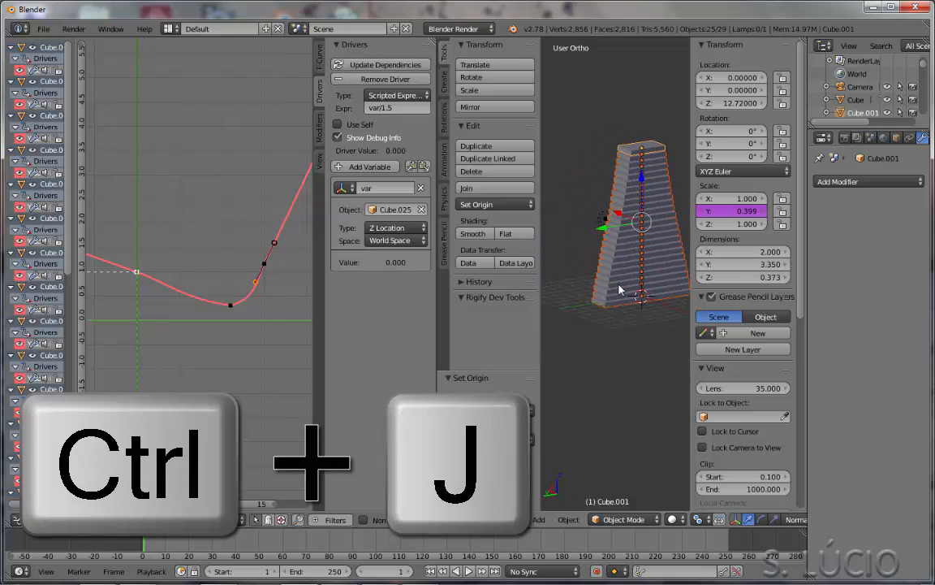
pyautogui.hotkey('ctrl', 'j')
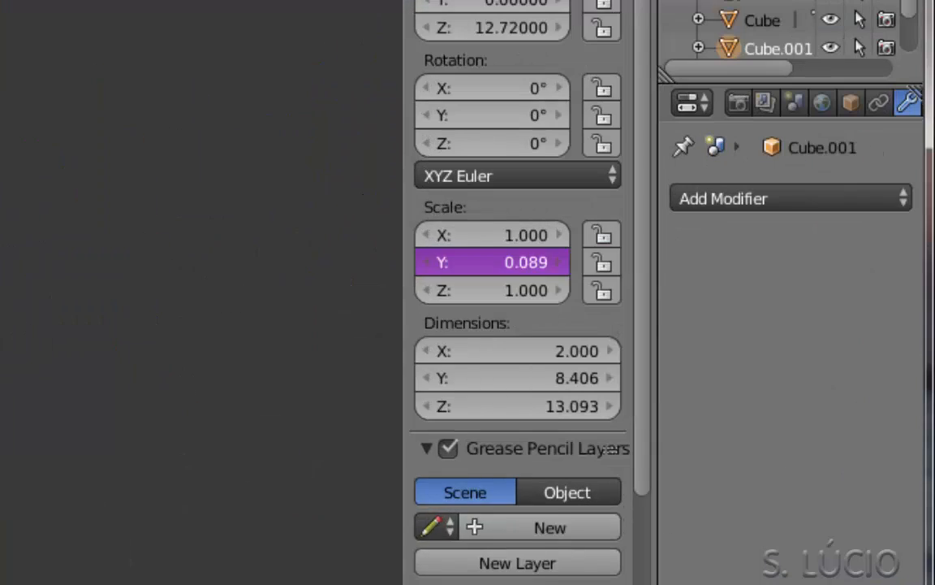
pyautogui.rightClick(448, 262)
pyautogui.click(367, 275)
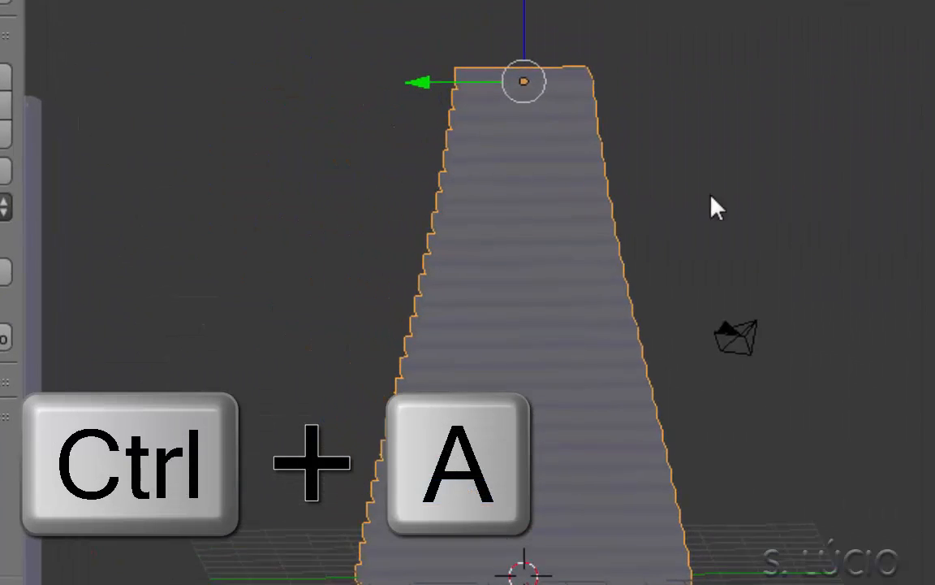
# Apply the joined tower's scale and set its origin to the 3D cursor at the base.
pyautogui.hotkey('ctrl', 'a')
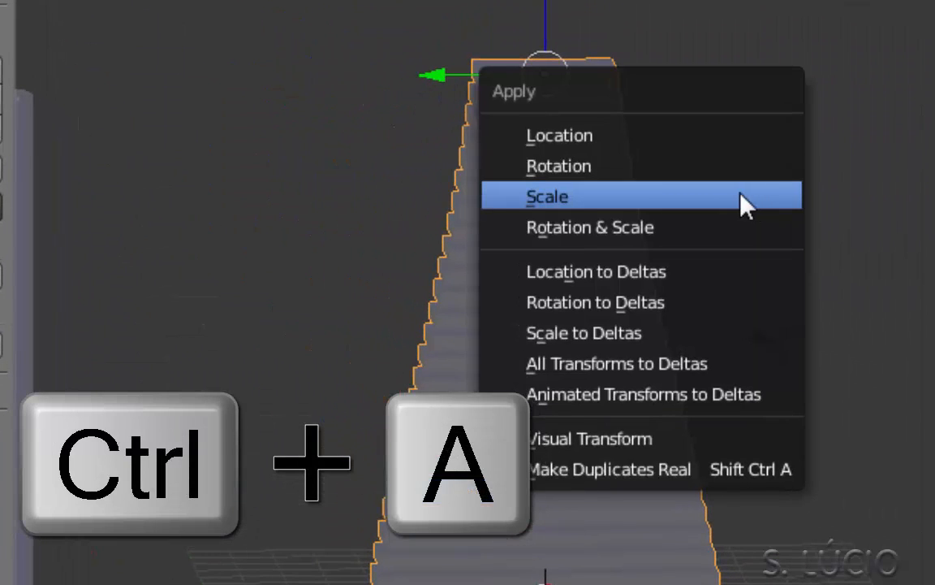
pyautogui.click(742, 195)
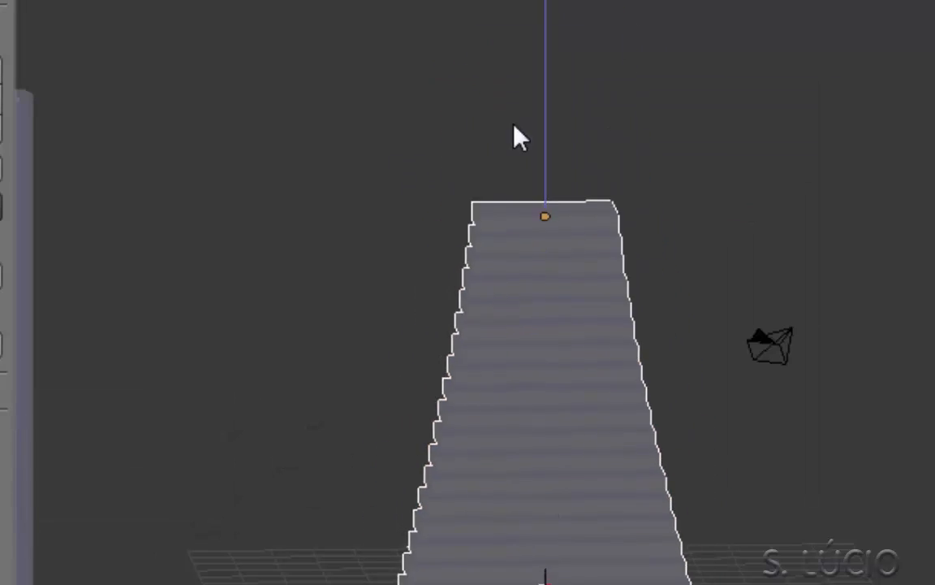
pyautogui.click(514, 126)
pyautogui.click(94, 219)
pyautogui.click(190, 289)
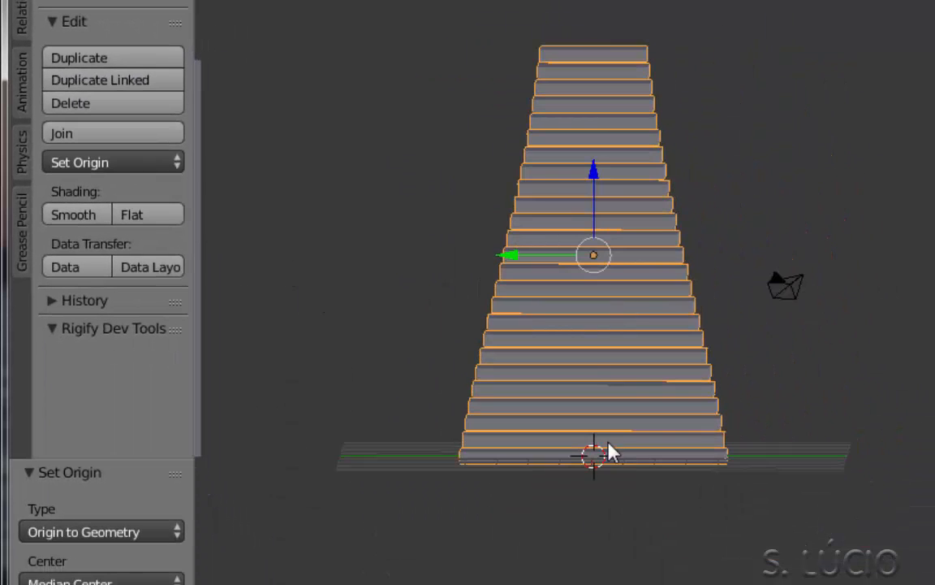
pyautogui.click(144, 213)
pyautogui.click(160, 316)
pyautogui.scroll(-3, 414, 357)
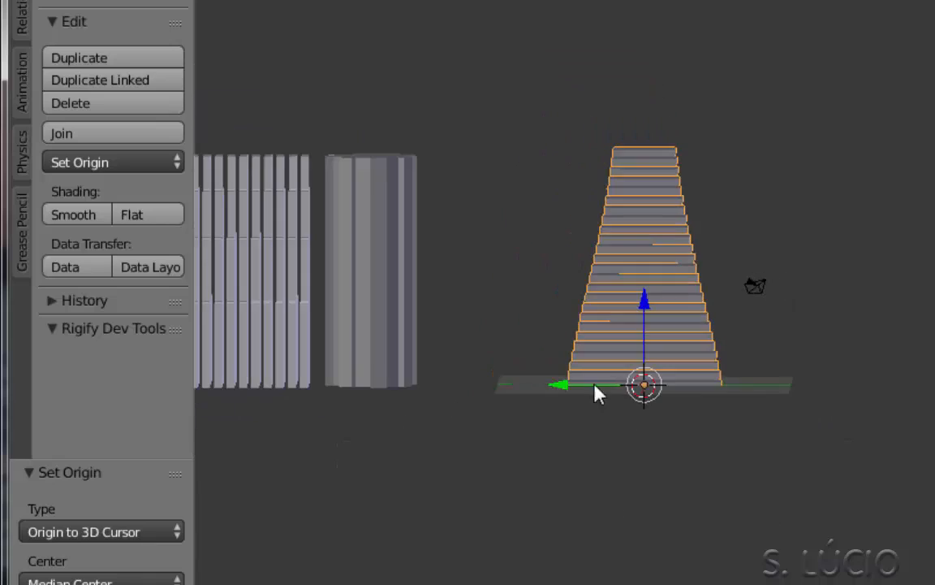
# Move the tower beside the ribbed column and scale it by about 1.697 along X.
pyautogui.moveTo(599, 386); pyautogui.dragTo(462, 389)
pyautogui.moveTo(462, 389); pyautogui.dragTo(243, 488, button='middle')
pyautogui.moveTo(800, 206); pyautogui.dragTo(768, 203)
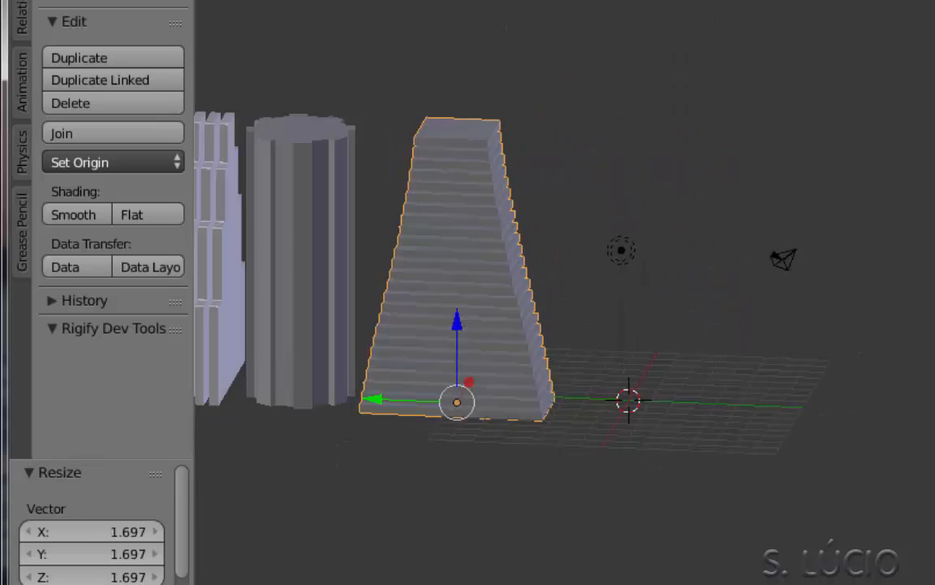
pyautogui.moveTo(569, 325); pyautogui.dragTo(725, 203, button='middle')
pyautogui.scroll(4, 725, 203)
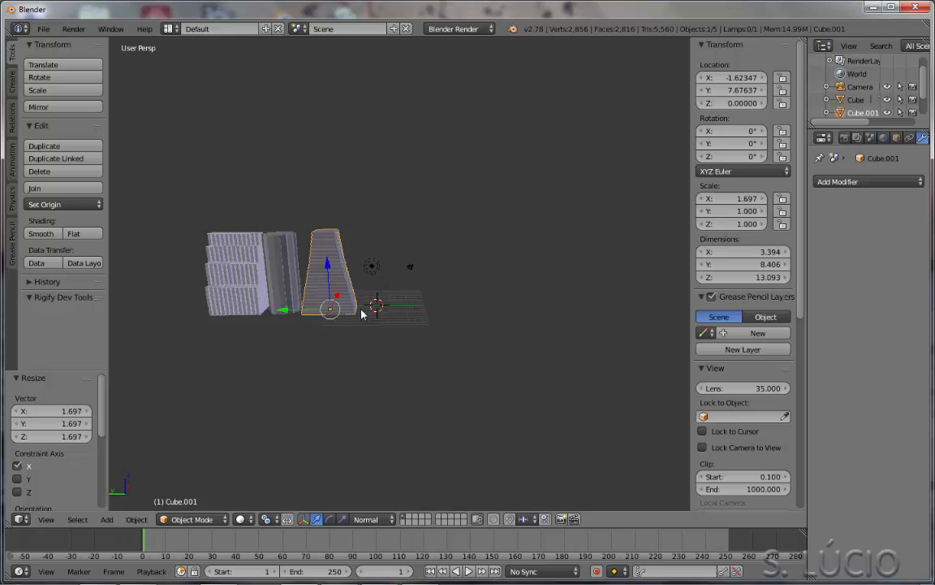
pyautogui.moveTo(365, 310); pyautogui.dragTo(421, 303, button='middle')
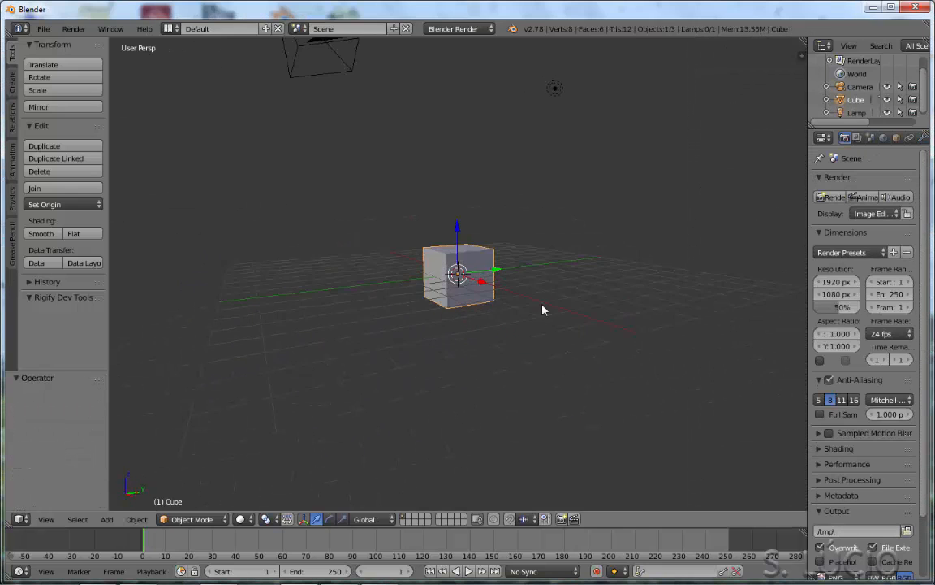
# In the new scene, raise the default cube's mesh by 1 unit along Z so it rests on its origin.
pyautogui.press('KP_1')
pyautogui.press('Tab')
pyautogui.press('g')
pyautogui.press('z')
pyautogui.press('1')
pyautogui.press('Return')
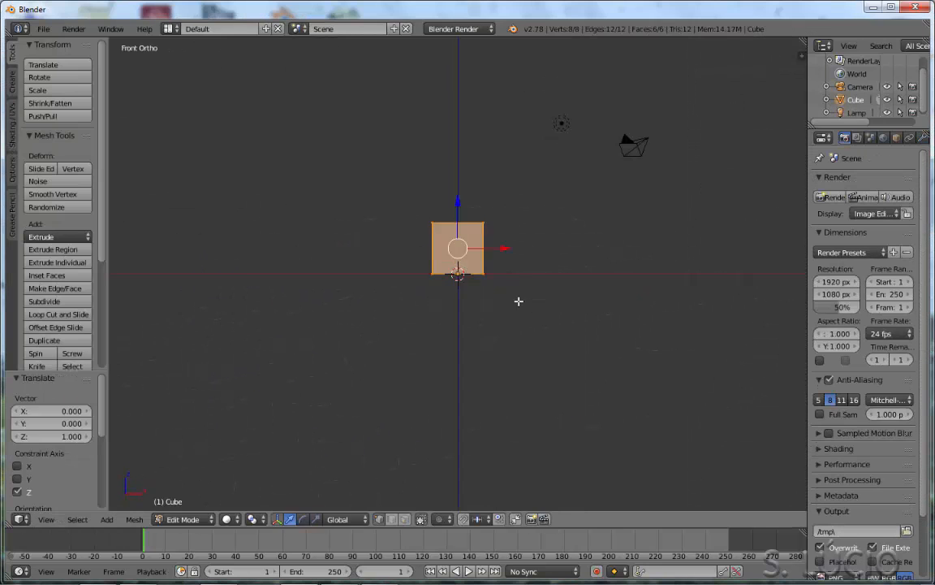
# Enlarge the cube uniformly and stretch it along Z into a tall square column.
pyautogui.moveTo(518, 302); pyautogui.dragTo(439, 347, button='middle')
pyautogui.press('Tab')
pyautogui.press('s')
pyautogui.click(509, 350)
pyautogui.press('s')
pyautogui.press('z')
pyautogui.click(656, 451)
pyautogui.moveTo(535, 369); pyautogui.dragTo(575, 338, button='middle')
pyautogui.keyDown('shift'); pyautogui.moveTo(575, 338); pyautogui.dragTo(548, 399, button='middle'); pyautogui.keyUp('shift')
# Subdivide the whole column mesh with 6 cuts.
pyautogui.press('Tab')
pyautogui.scroll(1, 540, 383)
pyautogui.press('w')
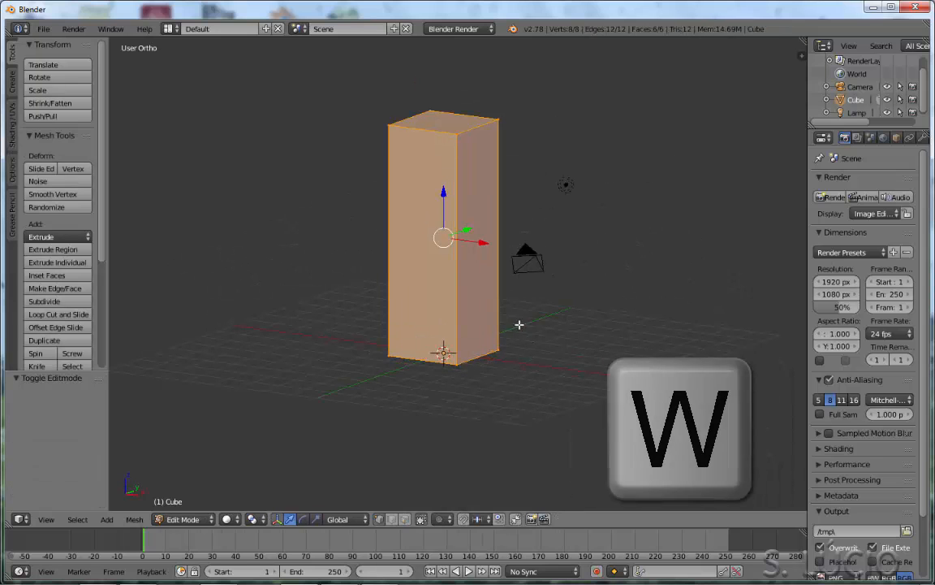
pyautogui.press('w')
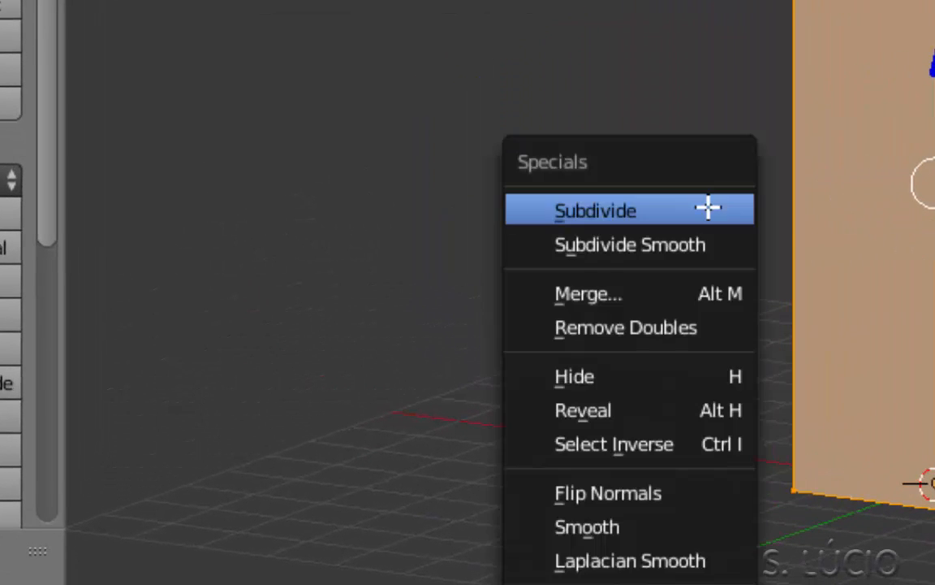
pyautogui.click(709, 210)
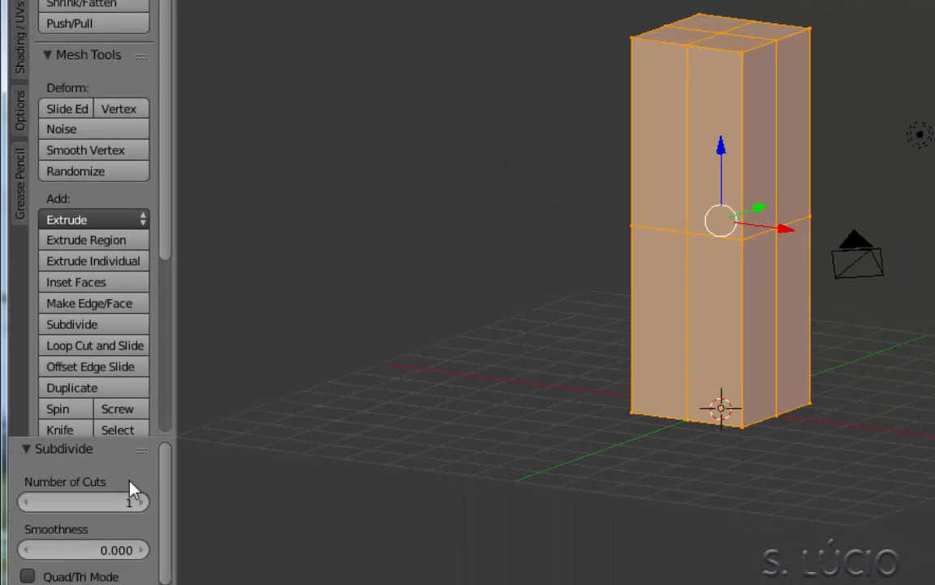
pyautogui.click(142, 502)
pyautogui.click(142, 502)
pyautogui.click(142, 503)
pyautogui.click(142, 503)
pyautogui.click(142, 503)
pyautogui.press('Tab')
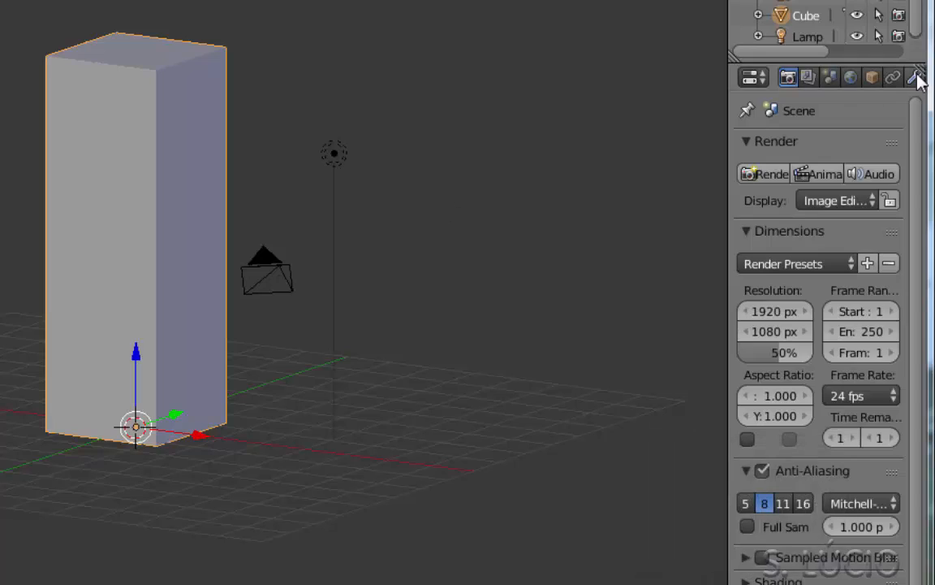
# Add a Simple Deform modifier to the column and twist it by -102.9°.
pyautogui.click(914, 77)
pyautogui.click(795, 148)
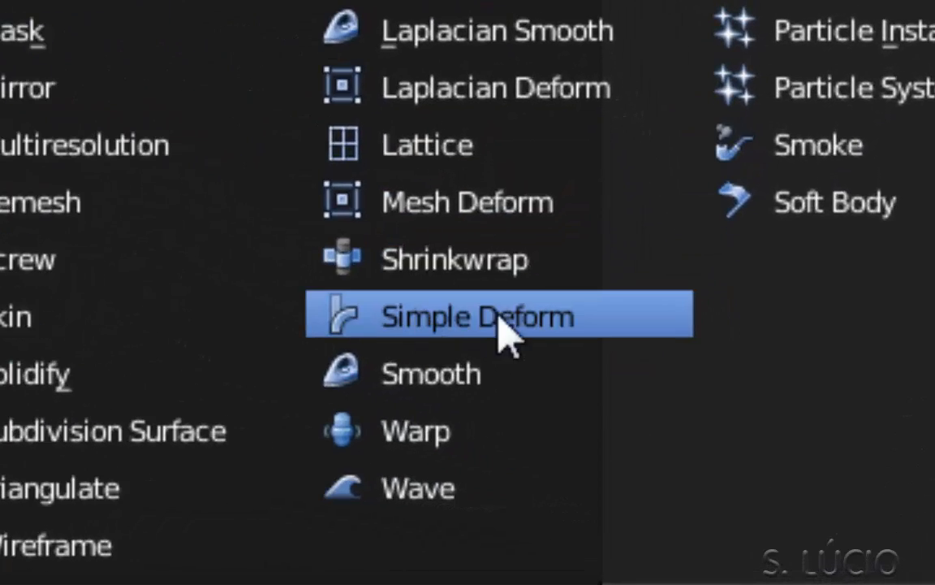
pyautogui.click(668, 451)
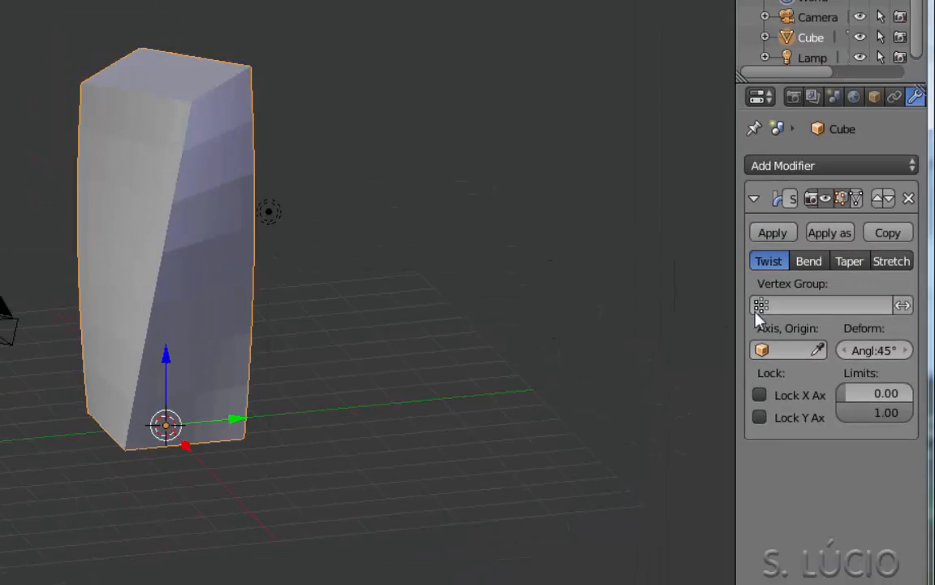
pyautogui.moveTo(874, 350); pyautogui.dragTo(874, 350)
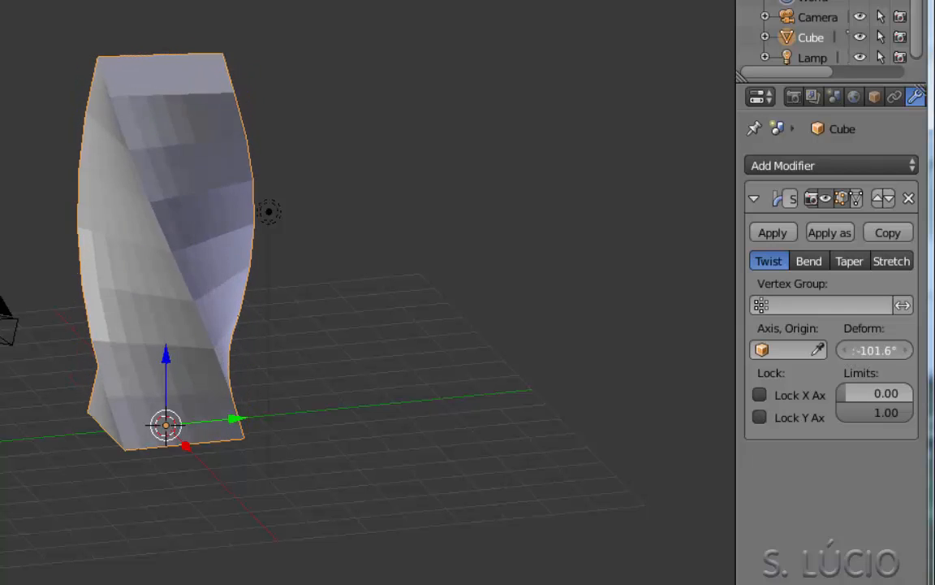
pyautogui.moveTo(433, 352); pyautogui.dragTo(718, 327, button='middle')
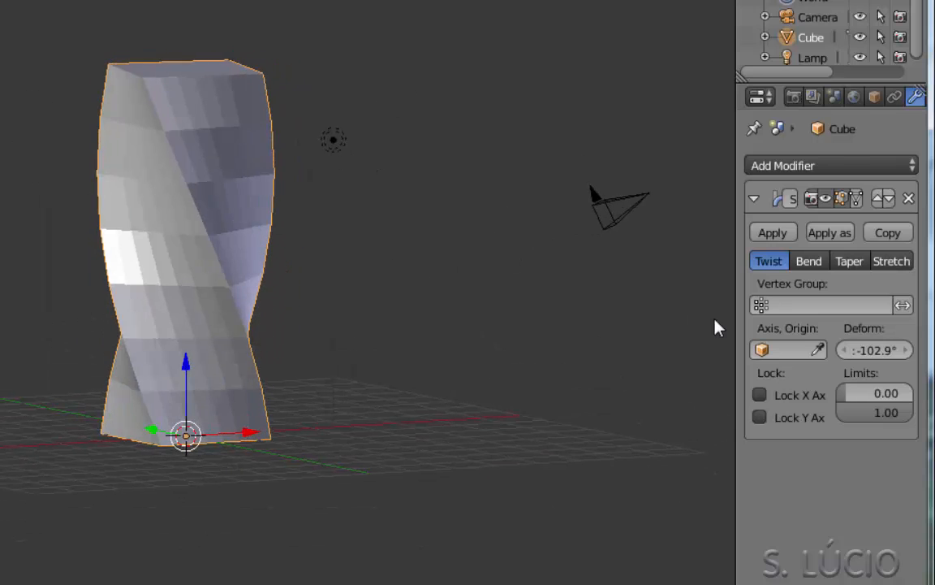
# Switch the Simple Deform modifier to Bend with an angle of -46°.
pyautogui.click(820, 264)
pyautogui.moveTo(698, 438); pyautogui.dragTo(910, 439, button='middle')
pyautogui.moveTo(874, 350); pyautogui.dragTo(910, 350)
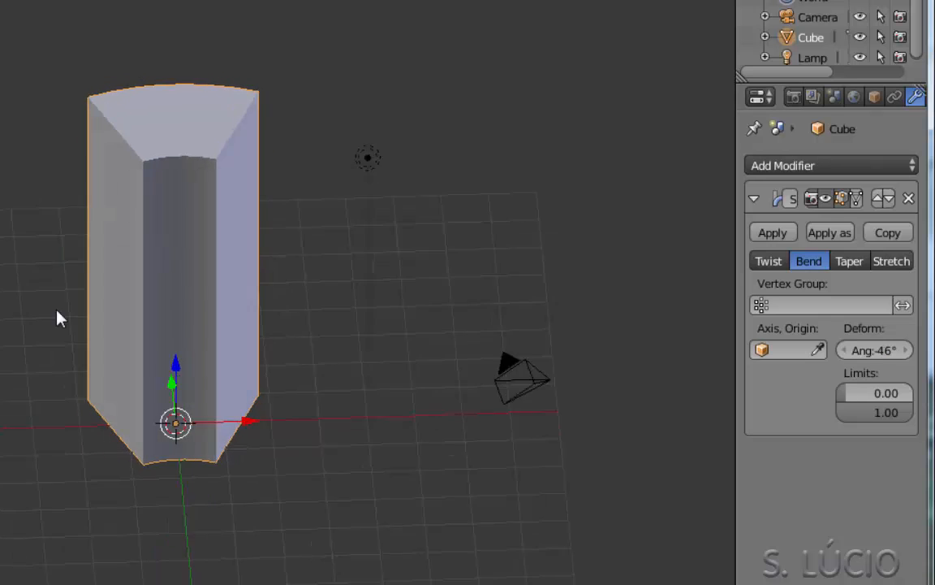
pyautogui.moveTo(56, 313); pyautogui.dragTo(275, 432, button='middle')
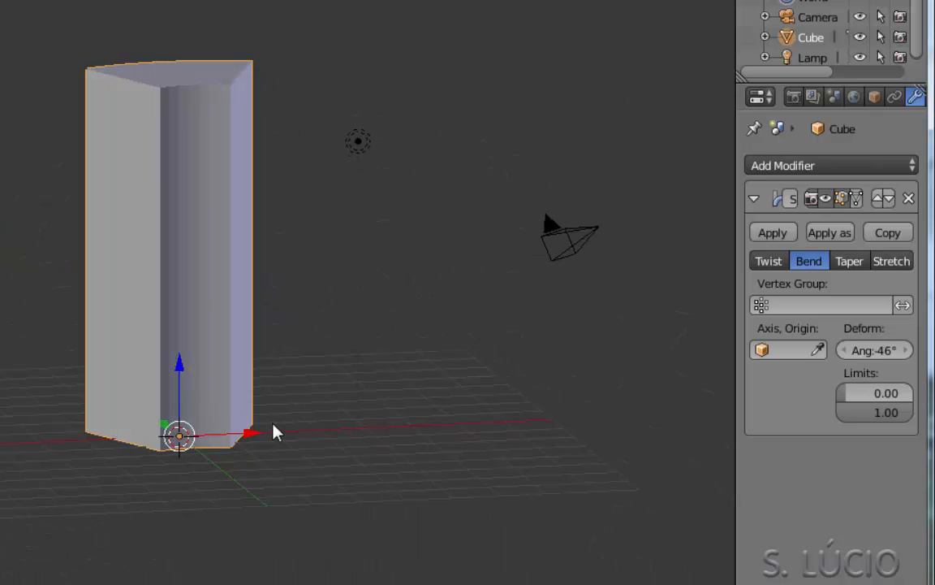
# Add a Plain Axes empty at the column's base and enlarge its display size.
pyautogui.hotkey('shift', 'a')
pyautogui.moveTo(323, 584)
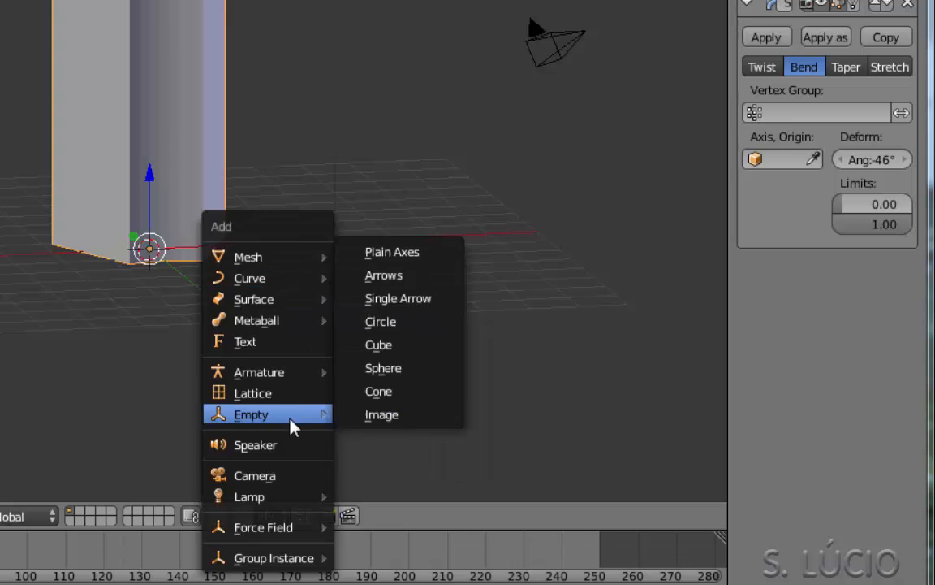
pyautogui.click(396, 298)
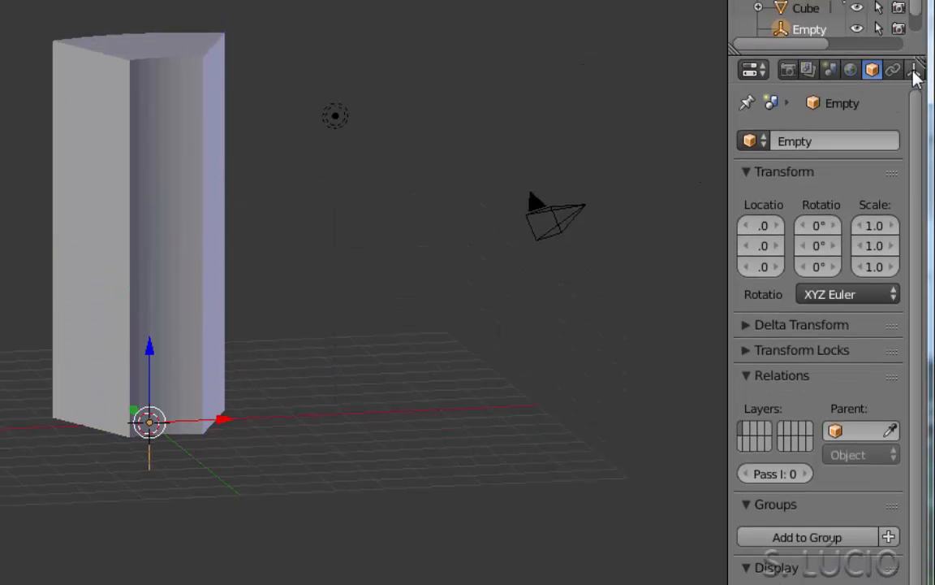
pyautogui.click(913, 70)
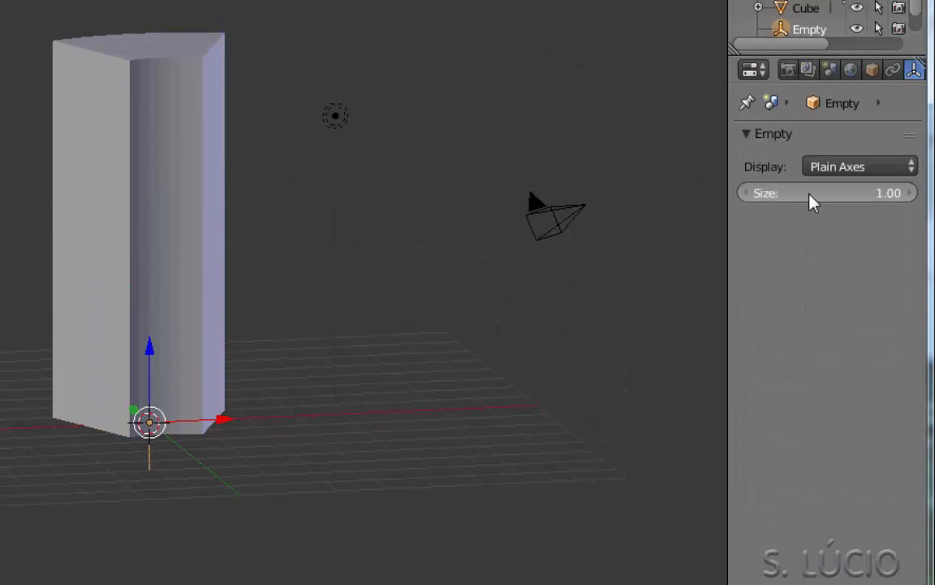
# Assign the empty as the axis and origin object of the column's Bend deformation.
pyautogui.rightClick(184, 193)
pyautogui.scroll(-3, 302, 246)
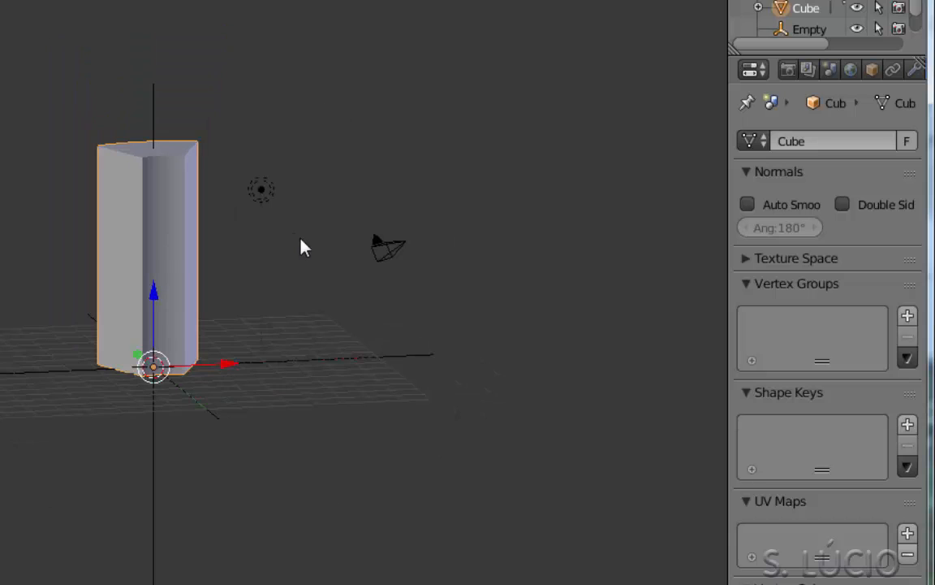
pyautogui.click(915, 70)
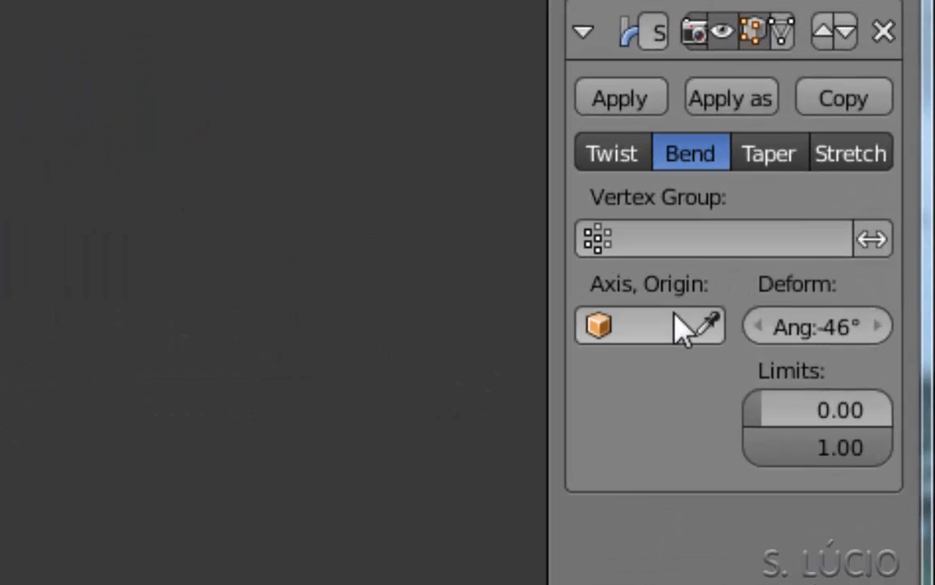
pyautogui.click(666, 329)
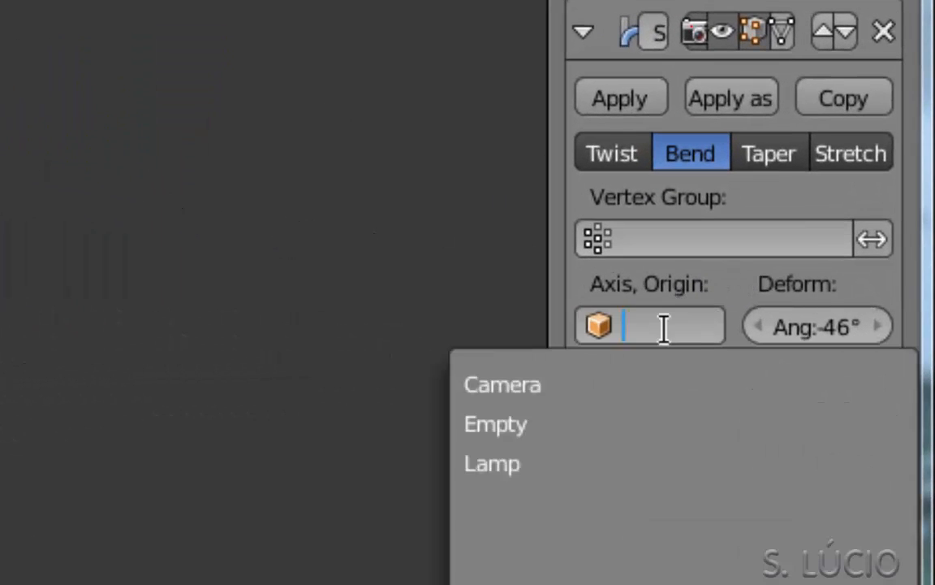
pyautogui.click(545, 423)
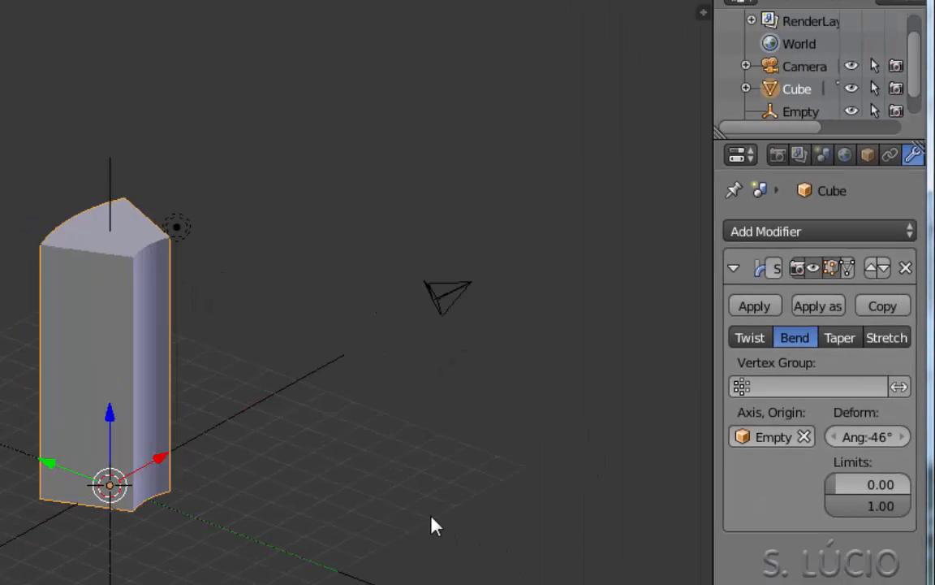
# Try rotating the empty around X to redirect the bend, and clear that rotation.
pyautogui.press('r')
pyautogui.press('x')
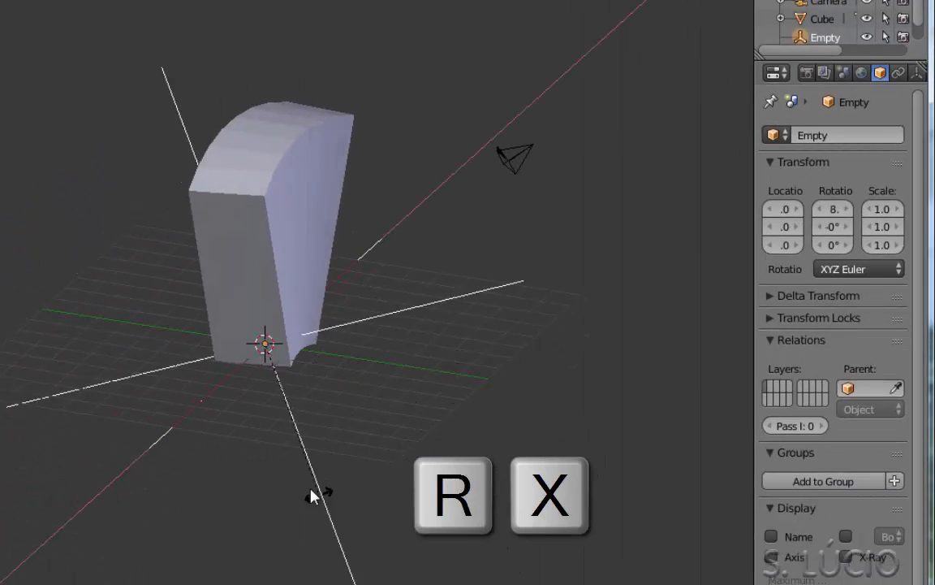
pyautogui.click(261, 467)
pyautogui.moveTo(397, 465); pyautogui.dragTo(428, 369, button='middle')
pyautogui.hotkey('alt', 'r')
# Rotate the empty about 92° around Y and set the column's bend angle to about -52.8°.
pyautogui.press('r')
pyautogui.press('y')
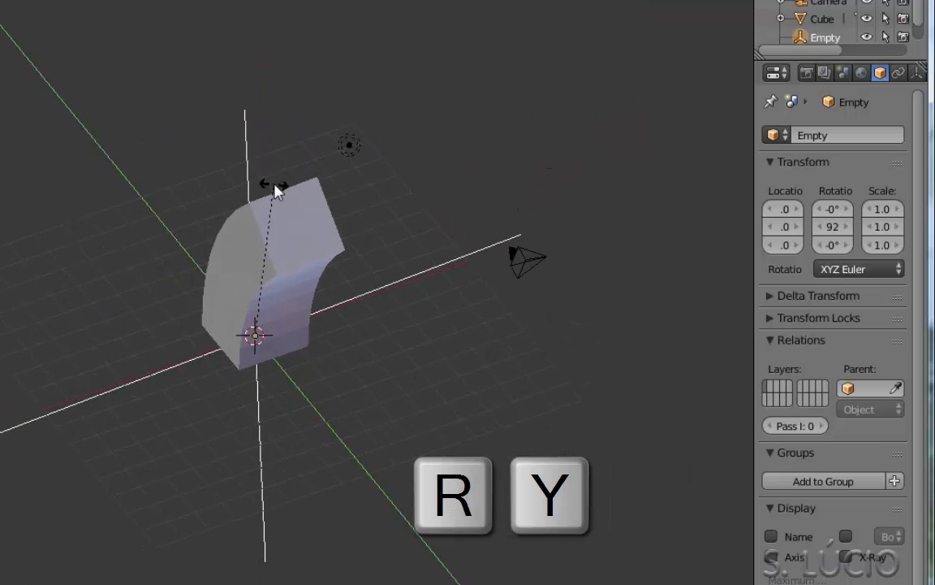
pyautogui.click(276, 190)
pyautogui.moveTo(276, 190); pyautogui.dragTo(386, 203, button='middle')
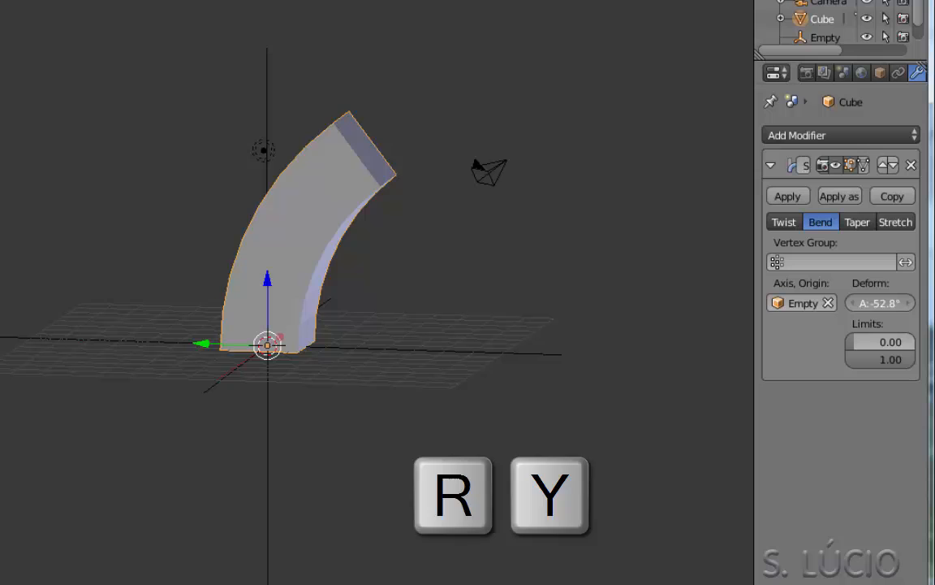
pyautogui.moveTo(881, 303); pyautogui.dragTo(860, 303)
# Try shifting the empty to change how it affects the bend.
pyautogui.rightClick(378, 349)
pyautogui.moveTo(271, 277); pyautogui.dragTo(465, 391)
pyautogui.rightClick(378, 349)
pyautogui.rightClick(465, 391)
# Switch the deformation to Taper without an axis object, with a factor of 1.138 and a lower limit of about 0.16.
pyautogui.click(857, 222)
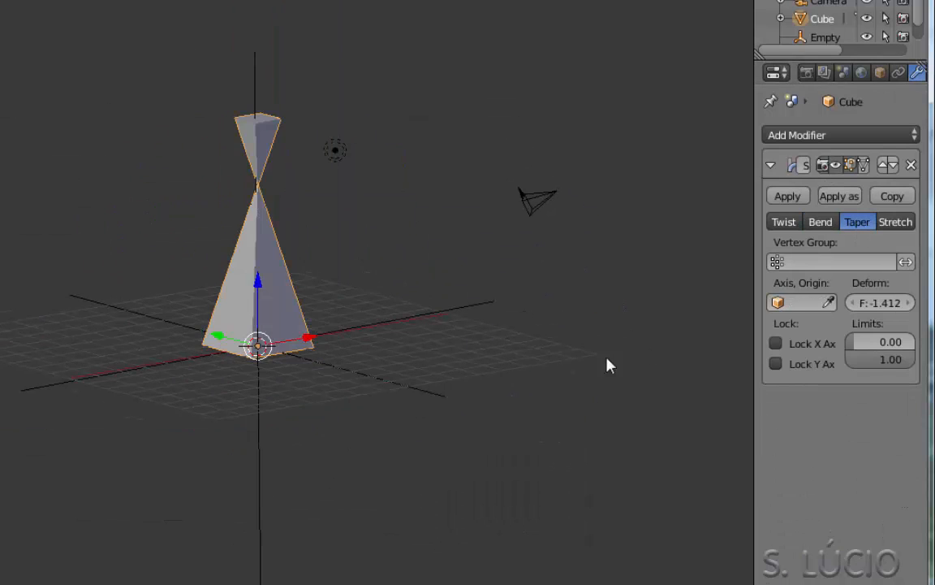
pyautogui.moveTo(870, 302); pyautogui.dragTo(842, 302)
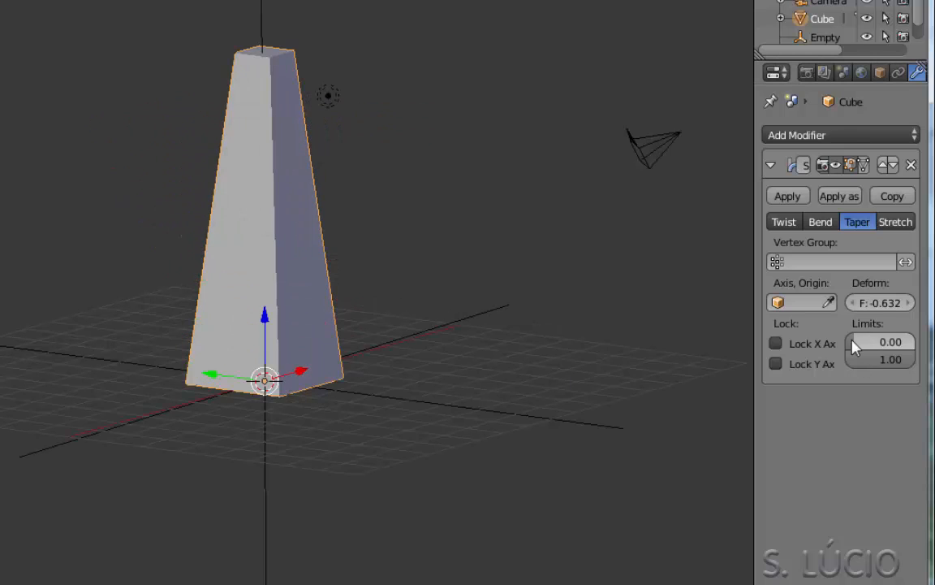
pyautogui.moveTo(855, 347); pyautogui.dragTo(877, 346)
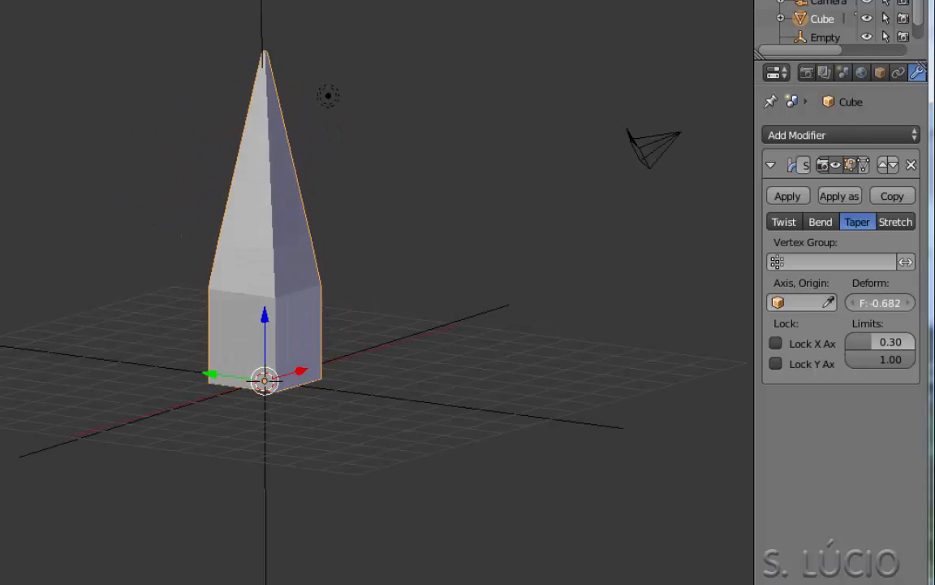
pyautogui.moveTo(869, 302); pyautogui.dragTo(901, 302)
pyautogui.moveTo(880, 342); pyautogui.dragTo(863, 342)
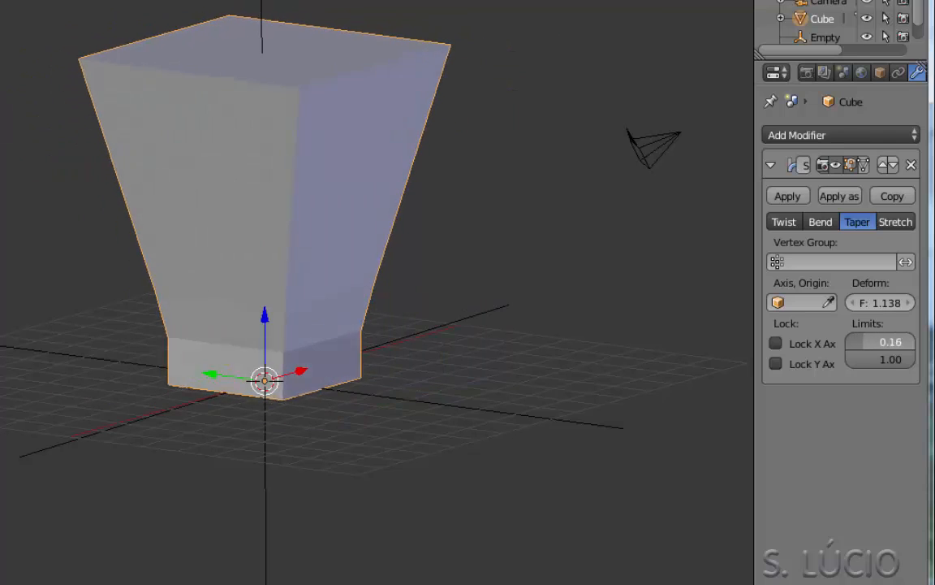
# Switch the deformation to Stretch with a factor of about 0.378 and a lower limit of 0.00.
pyautogui.click(896, 221)
pyautogui.scroll(-4, 567, 271)
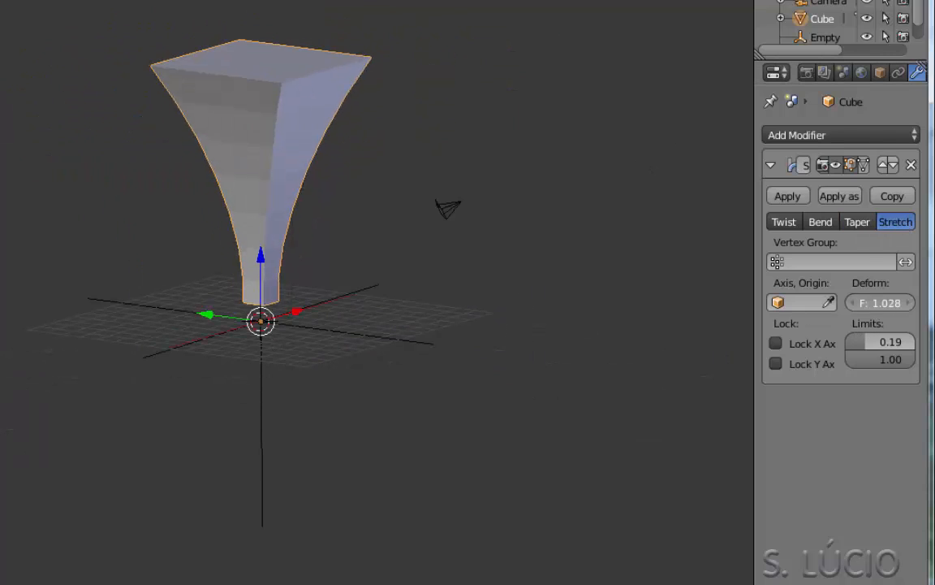
pyautogui.moveTo(881, 302)
pyautogui.mouseDown()
pyautogui.moveTo(857, 302)
pyautogui.moveTo(885, 302)
pyautogui.mouseUp()
pyautogui.moveTo(881, 341); pyautogui.dragTo(858, 341)
pyautogui.moveTo(877, 308); pyautogui.dragTo(862, 308)
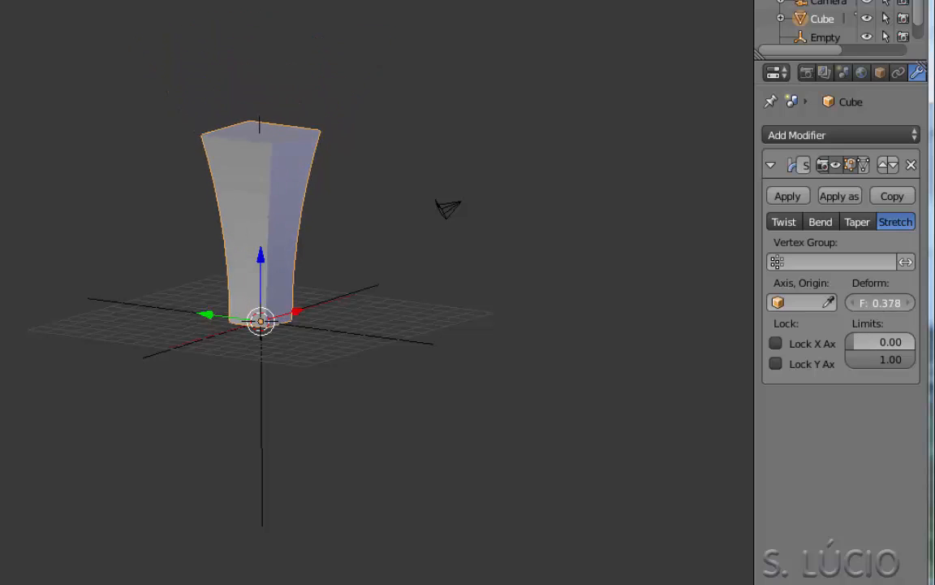